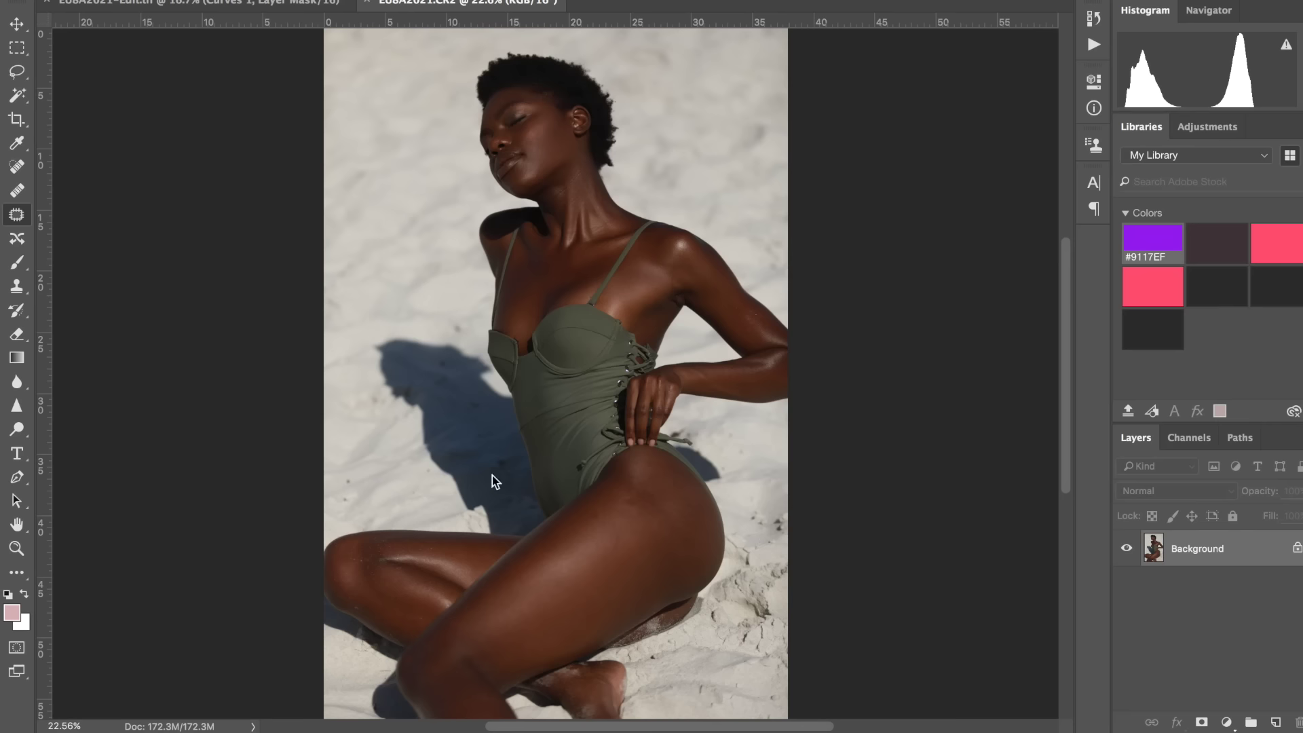
# Examine the portrait's skin from head to feet at 50% magnification, covering the face, torso, arms and legs
pyautogui.press('super+plus')
pyautogui.press('super+plus')
pyautogui.press('super+plus')
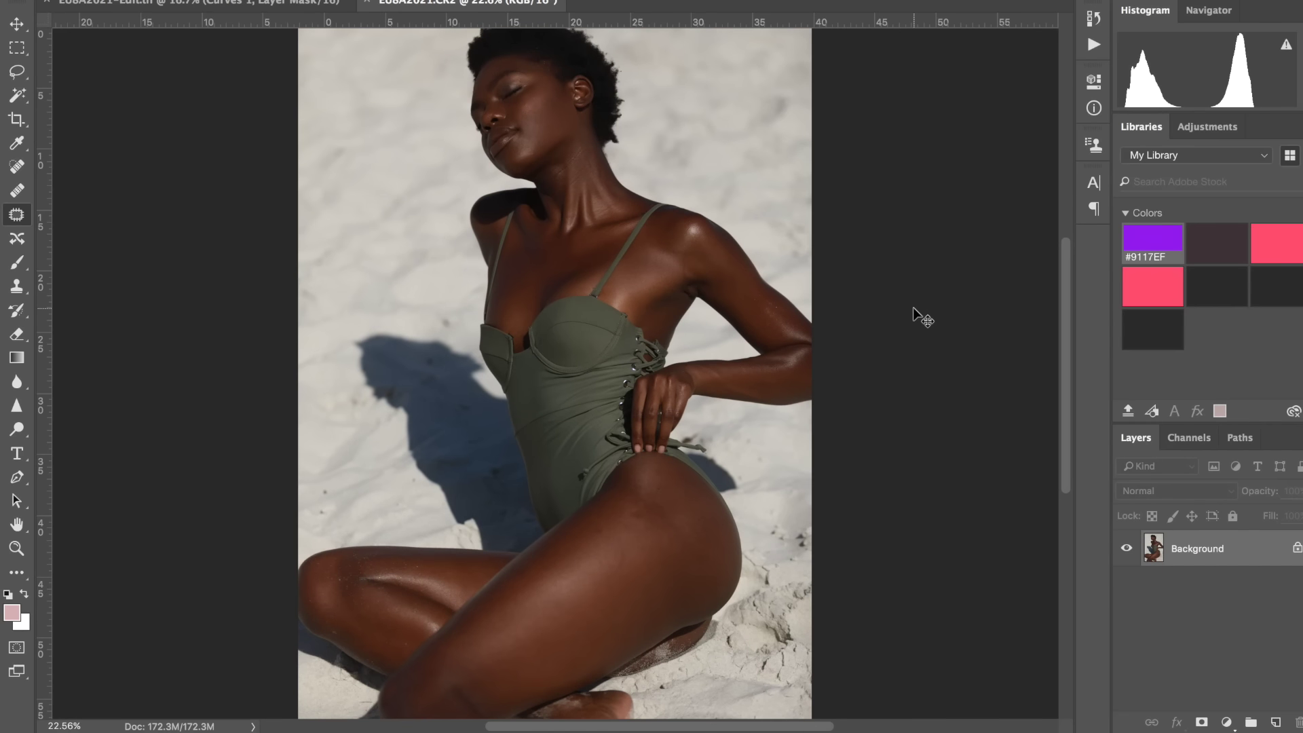
pyautogui.hotkey('ctrl', '+')
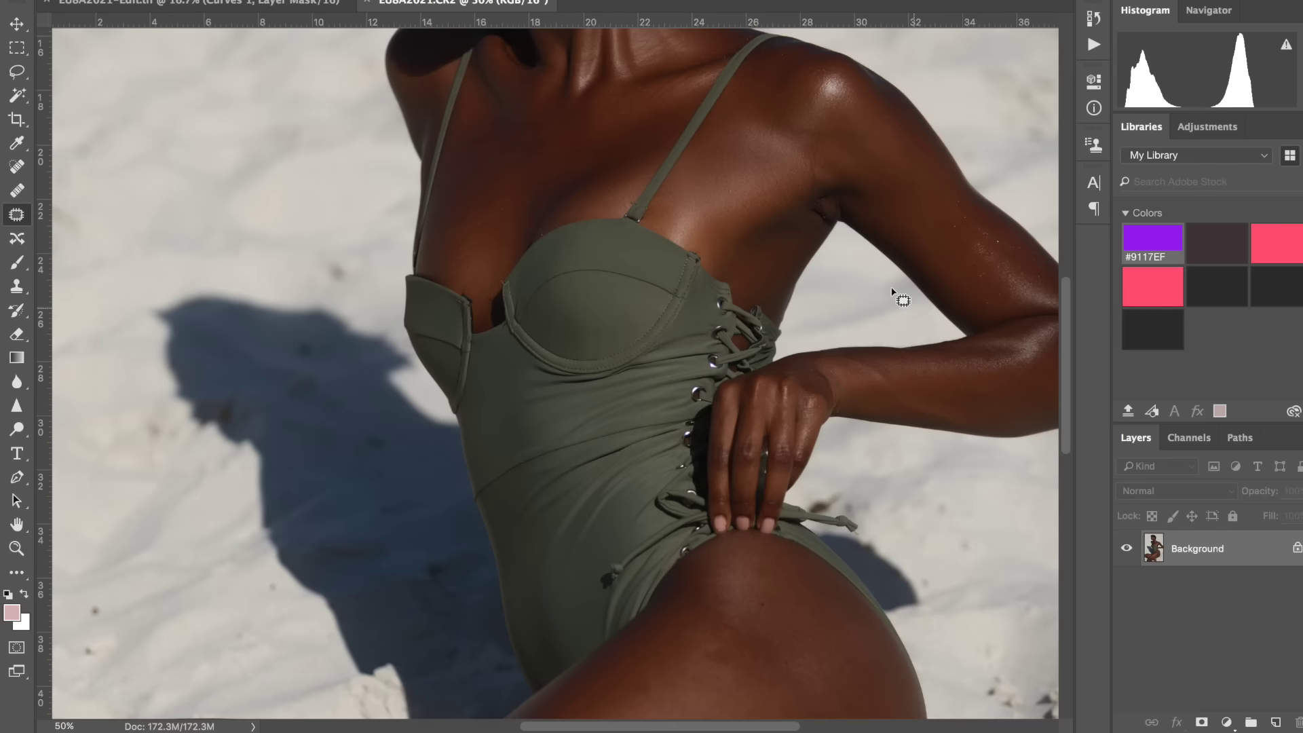
pyautogui.scroll(8, 675, 227)
pyautogui.scroll(-20, 675, 231)
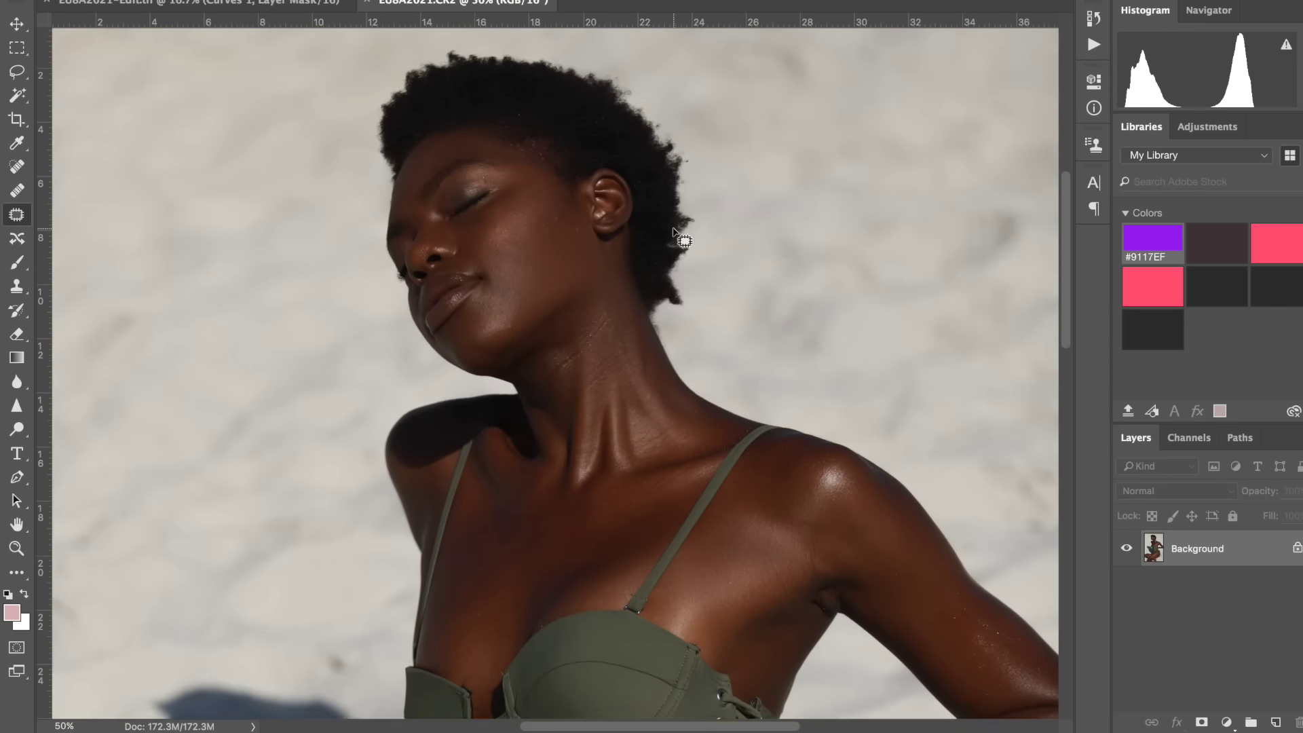
pyautogui.hscroll(2, 675, 231)
pyautogui.scroll(-3, 675, 233)
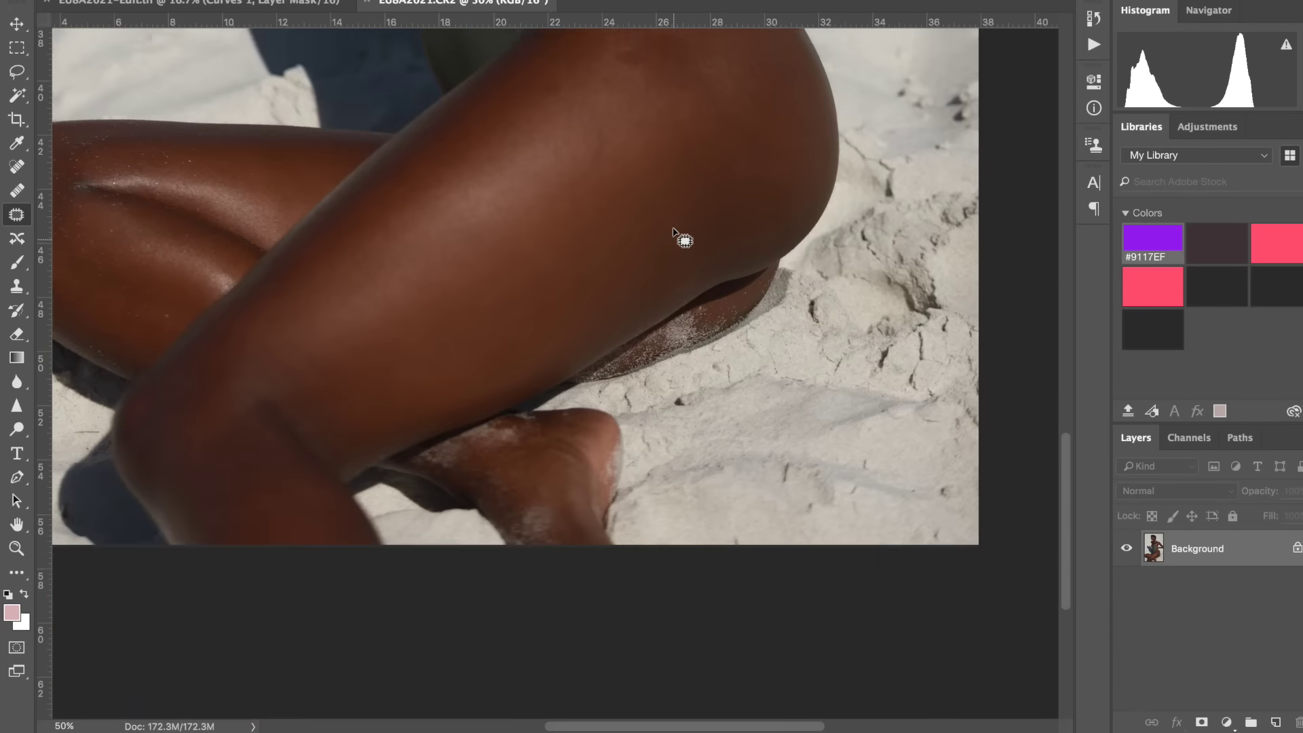
pyautogui.scroll(10, 677, 237)
pyautogui.hscroll(-2, 677, 238)
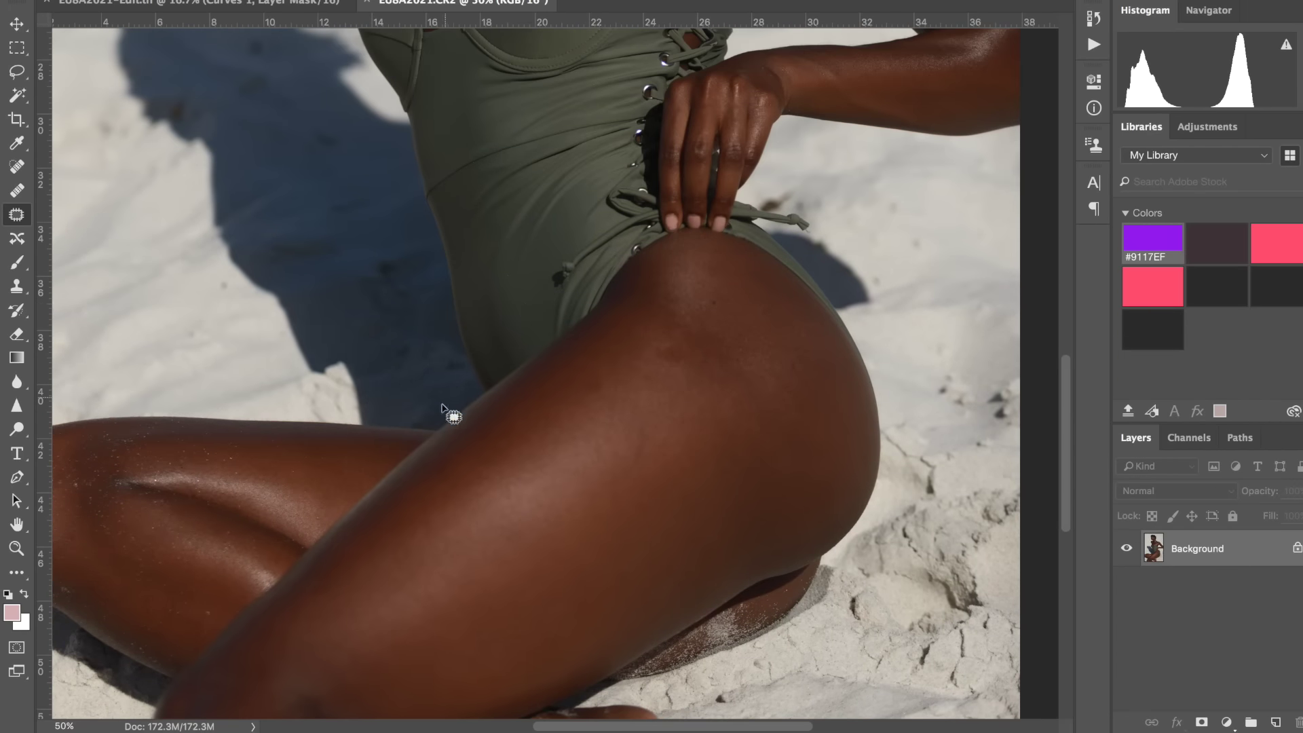
pyautogui.scroll(5, 664, 343)
pyautogui.scroll(10, 663, 342)
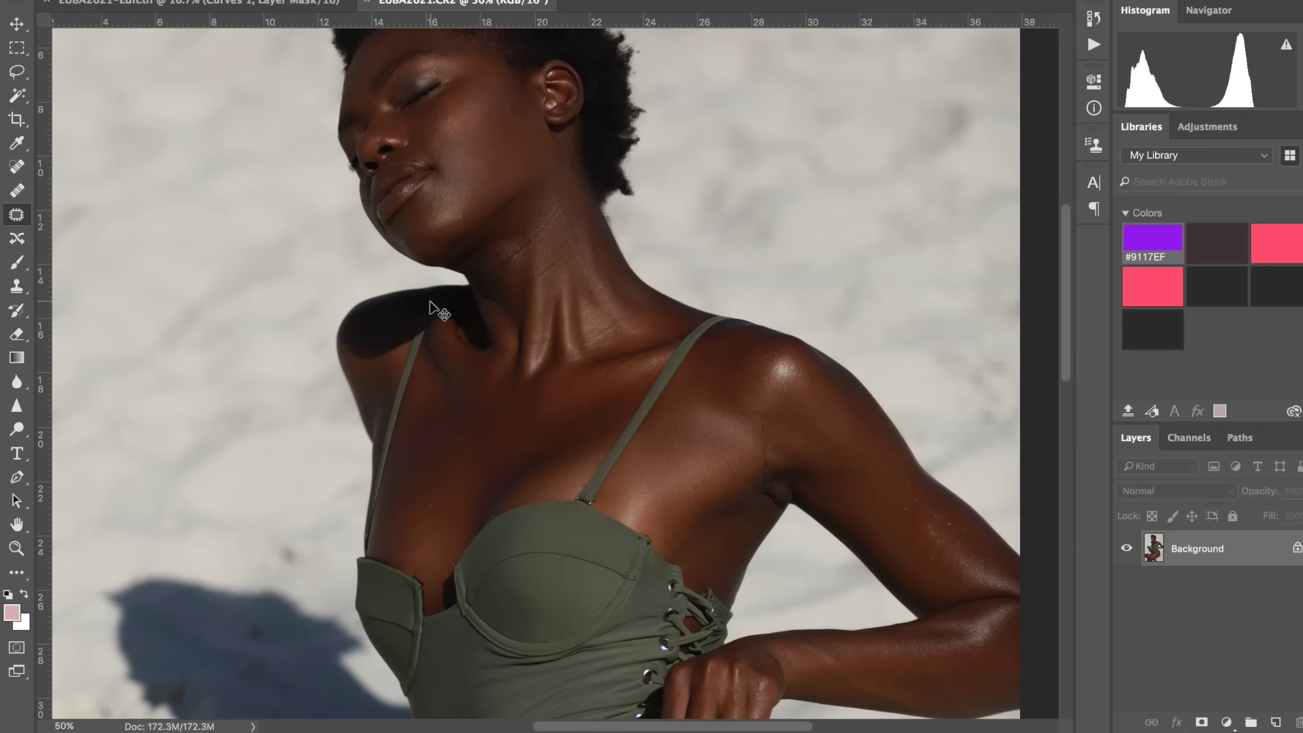
pyautogui.hotkey('ctrl', '0')
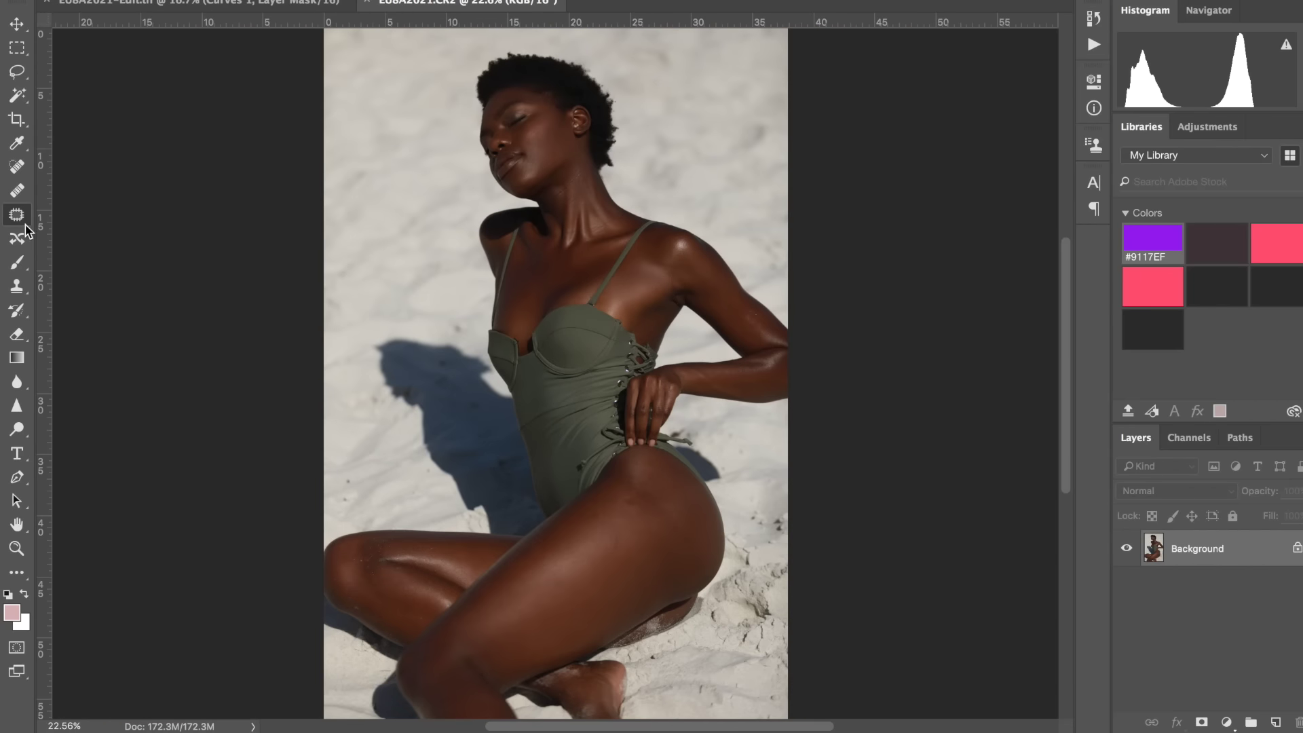
# Sample the brown skin tone from the upper thigh as the Brush tool's foreground colour and enlarge the brush
pyautogui.click(17, 264)
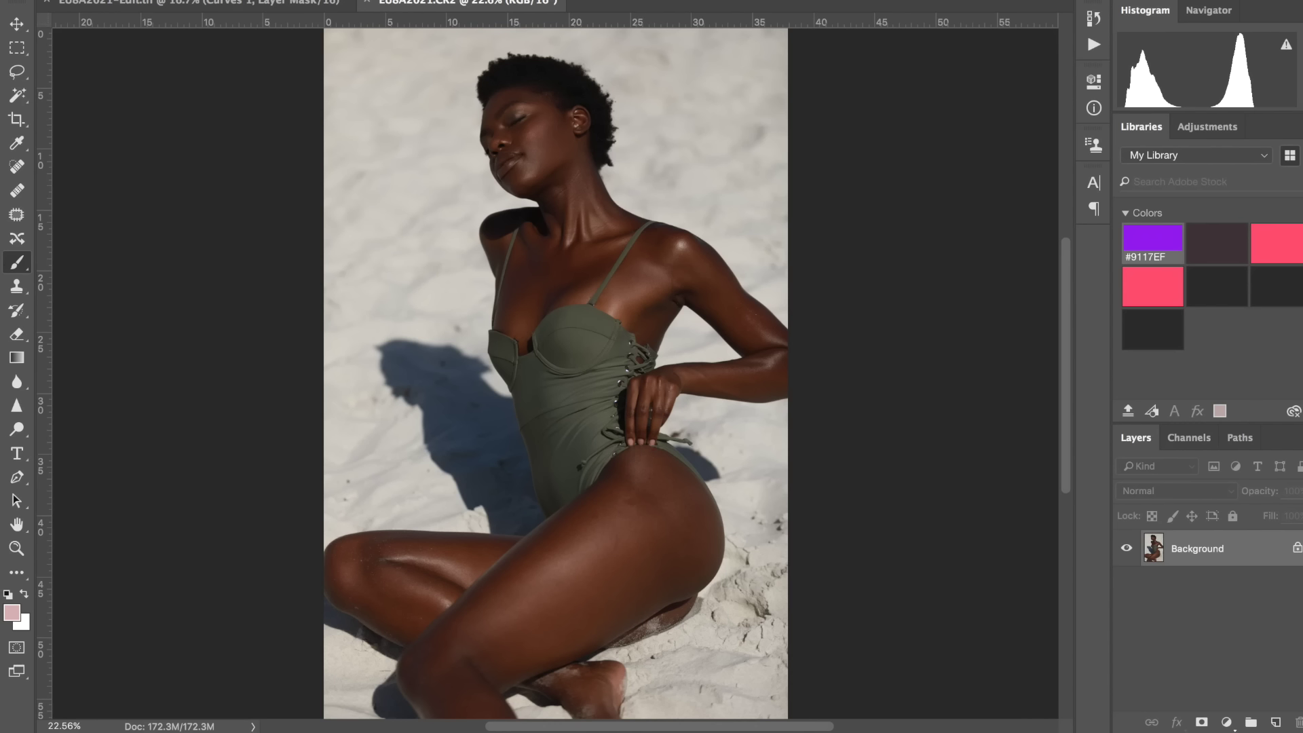
pyautogui.keyDown('alt'); pyautogui.click(605, 509); pyautogui.keyUp('alt')
pyautogui.scroll(3, 603, 508)
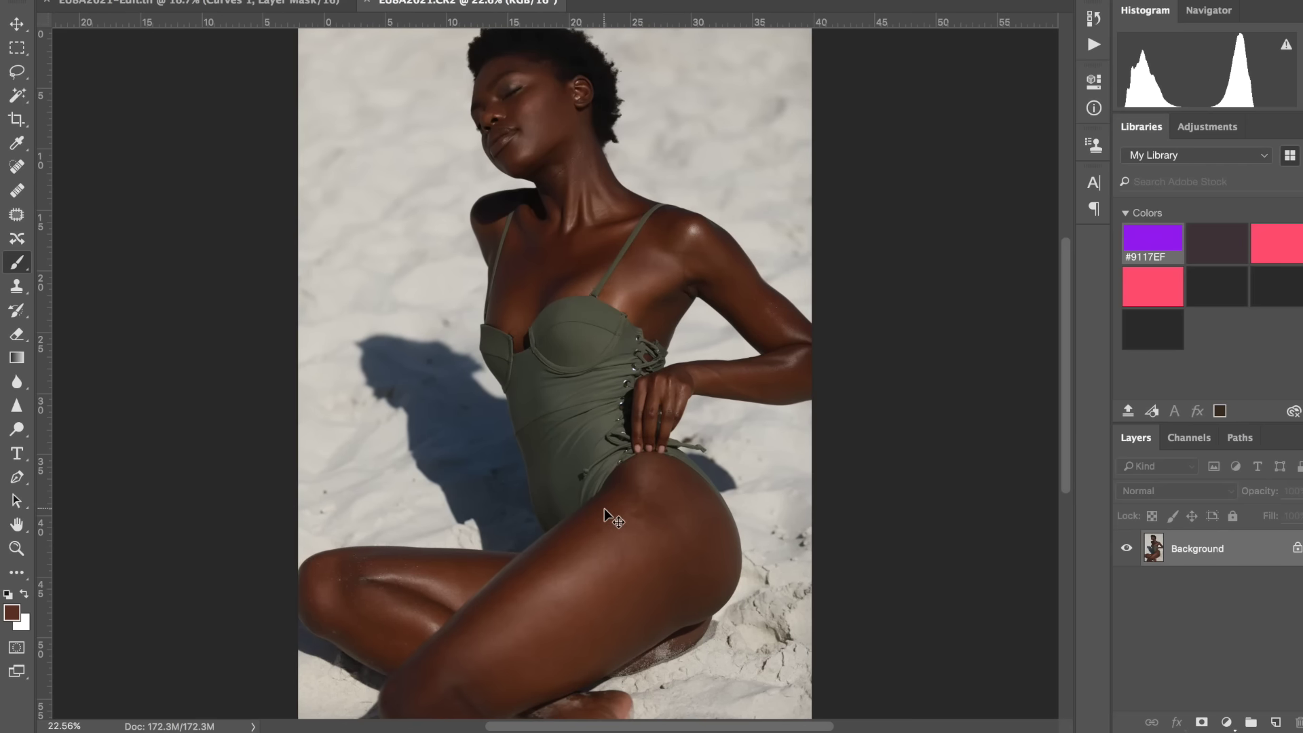
pyautogui.scroll(-5, 604, 508)
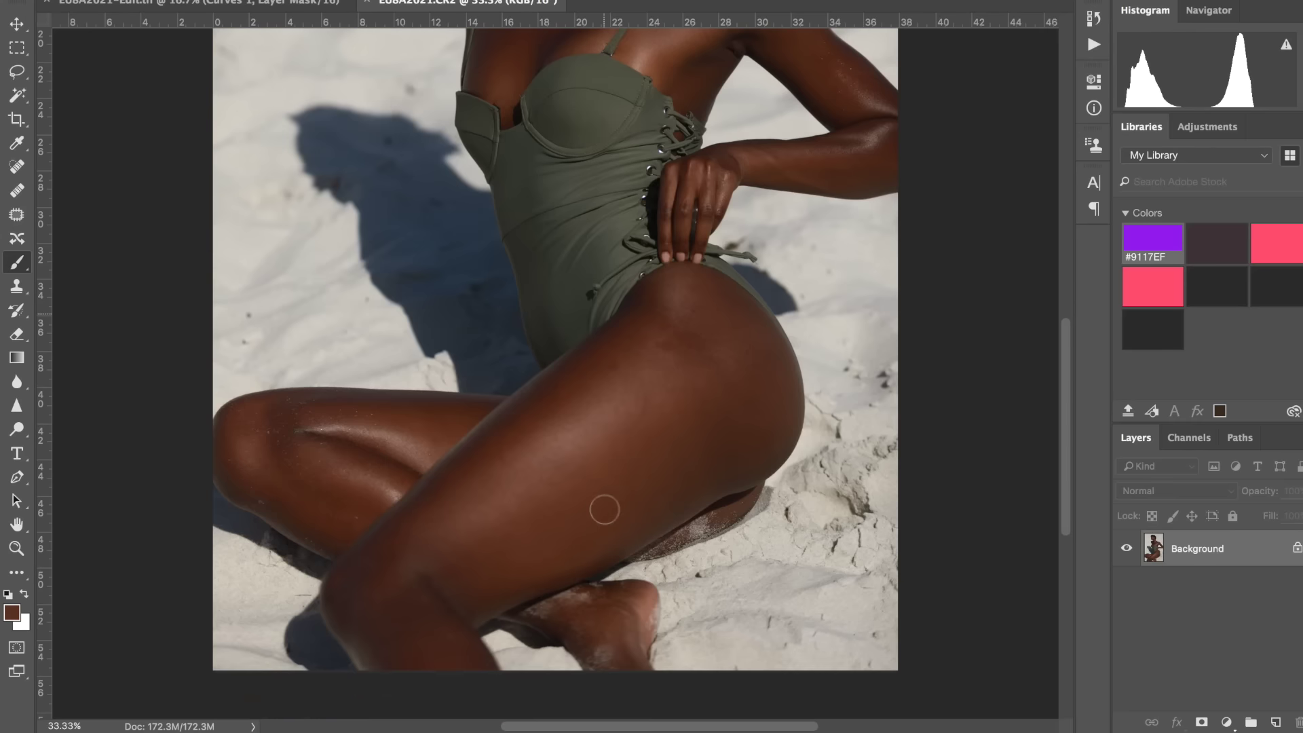
pyautogui.press(']')
pyautogui.press(']')
pyautogui.press(']')
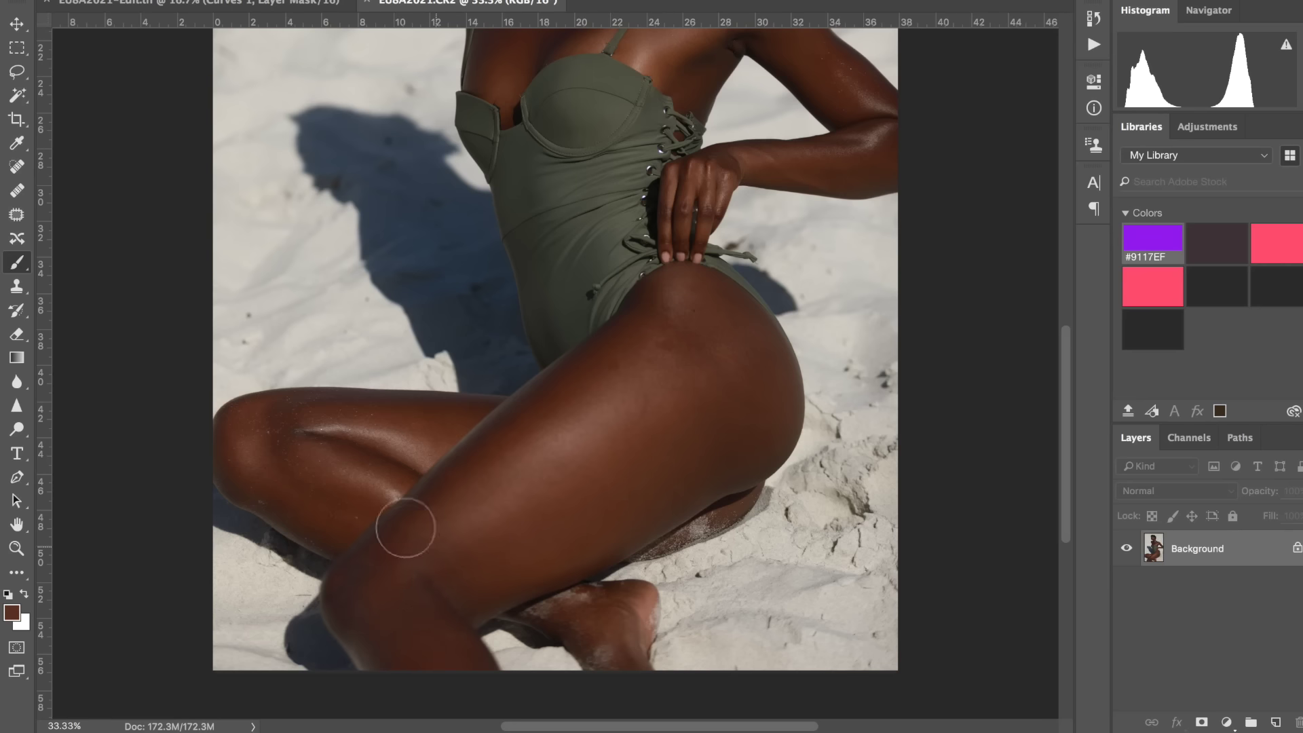
# Examine the skin highlights and texture on the legs, chest, neck and face up close
pyautogui.scroll(2, 675, 340)
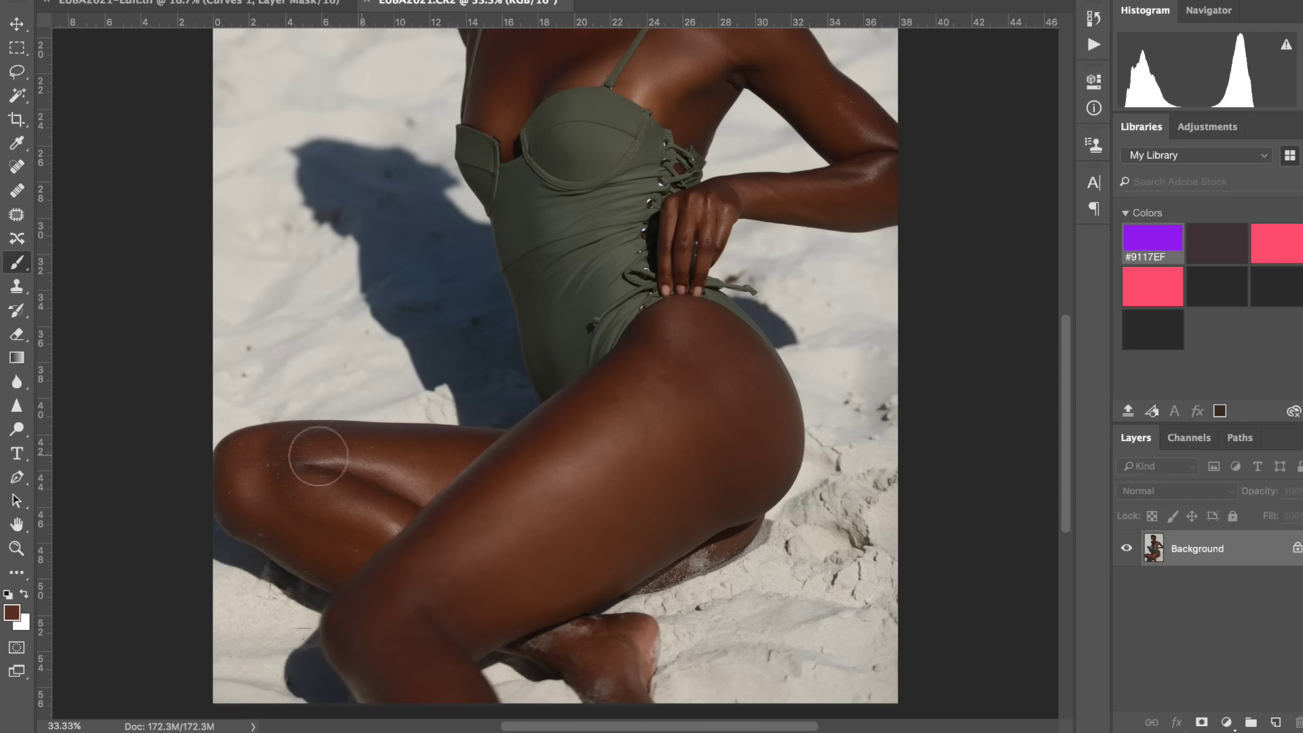
pyautogui.scroll(-1, 344, 536)
pyautogui.scroll(-1, 344, 536)
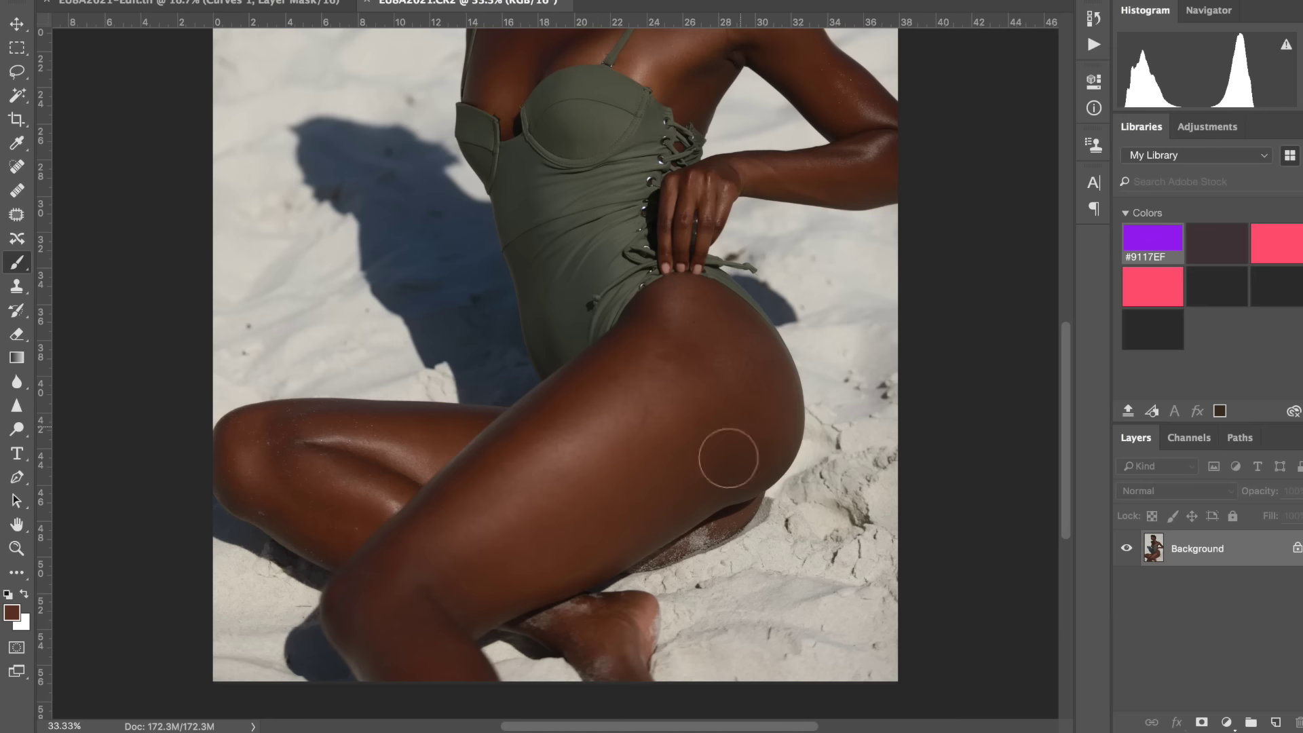
pyautogui.scroll(10, 533, 413)
pyautogui.hscroll(3, 533, 413)
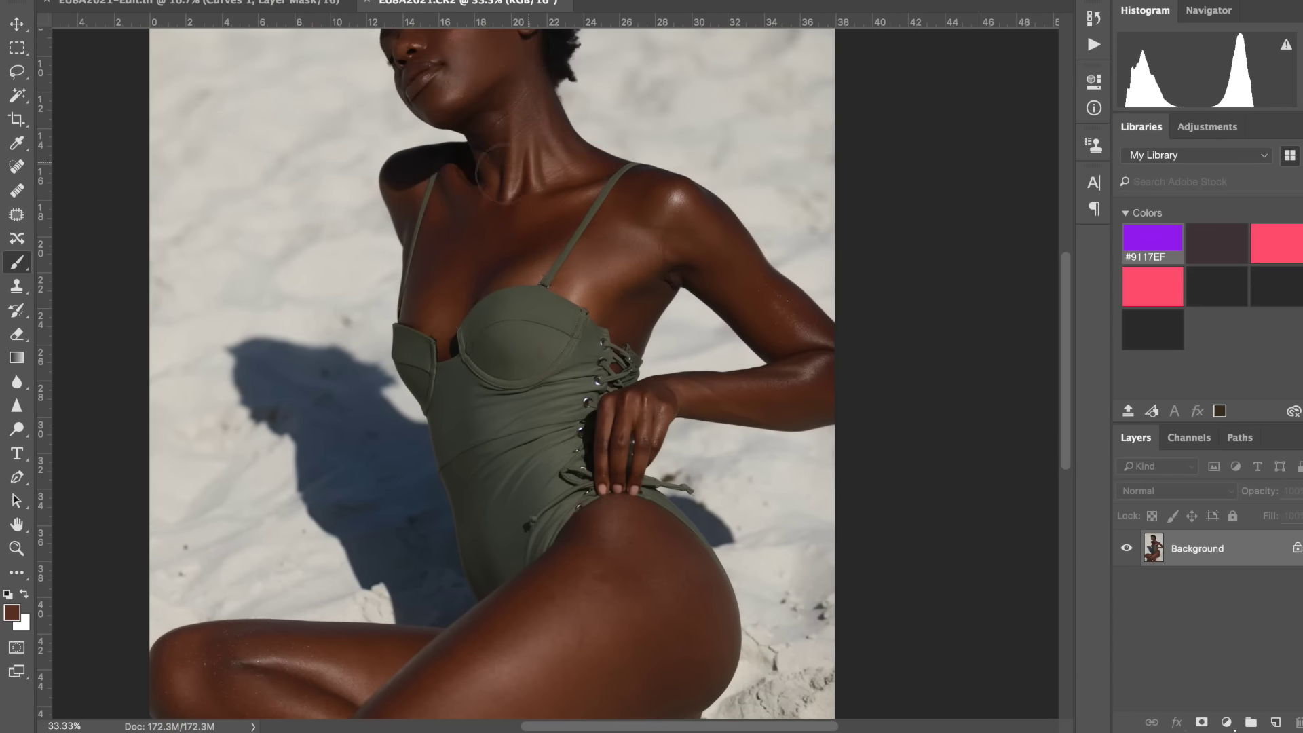
pyautogui.scroll(5, 563, 149)
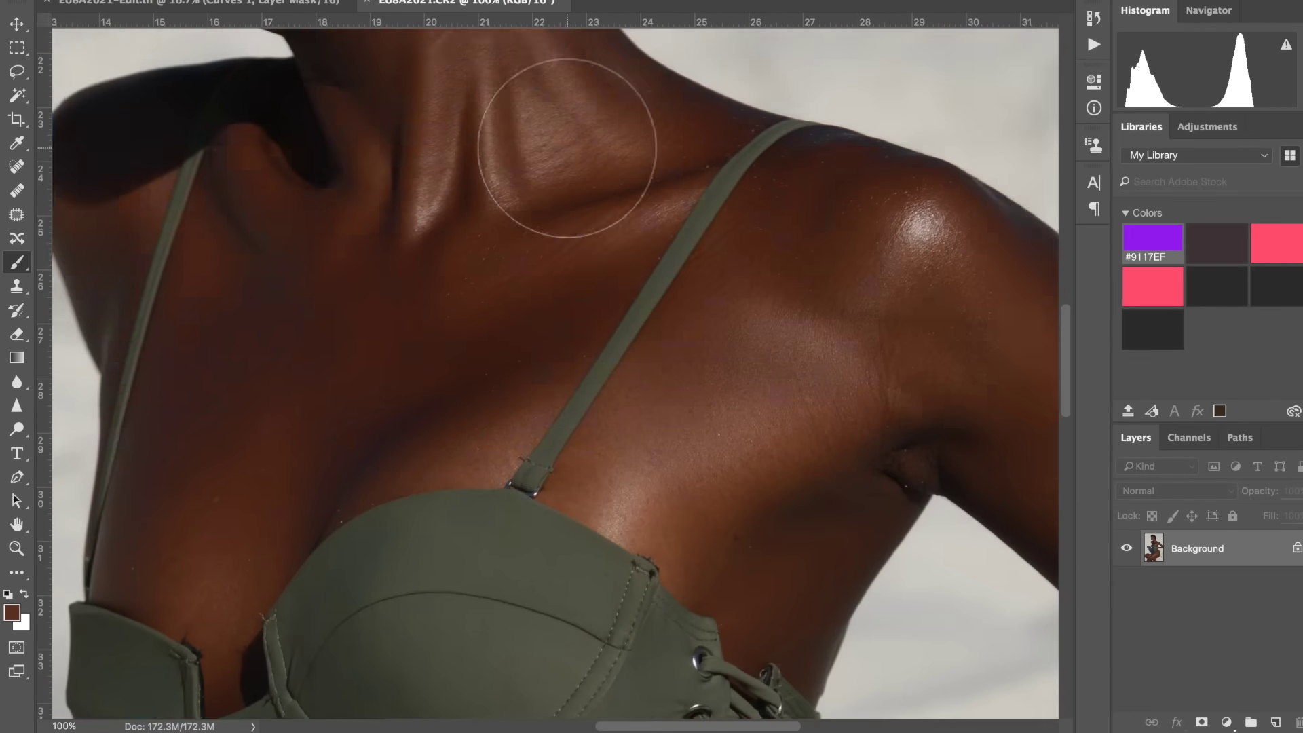
pyautogui.scroll(15, 567, 148)
pyautogui.hscroll(-4, 567, 148)
pyautogui.press('[')
pyautogui.press('[')
pyautogui.press('[')
pyautogui.press('[')
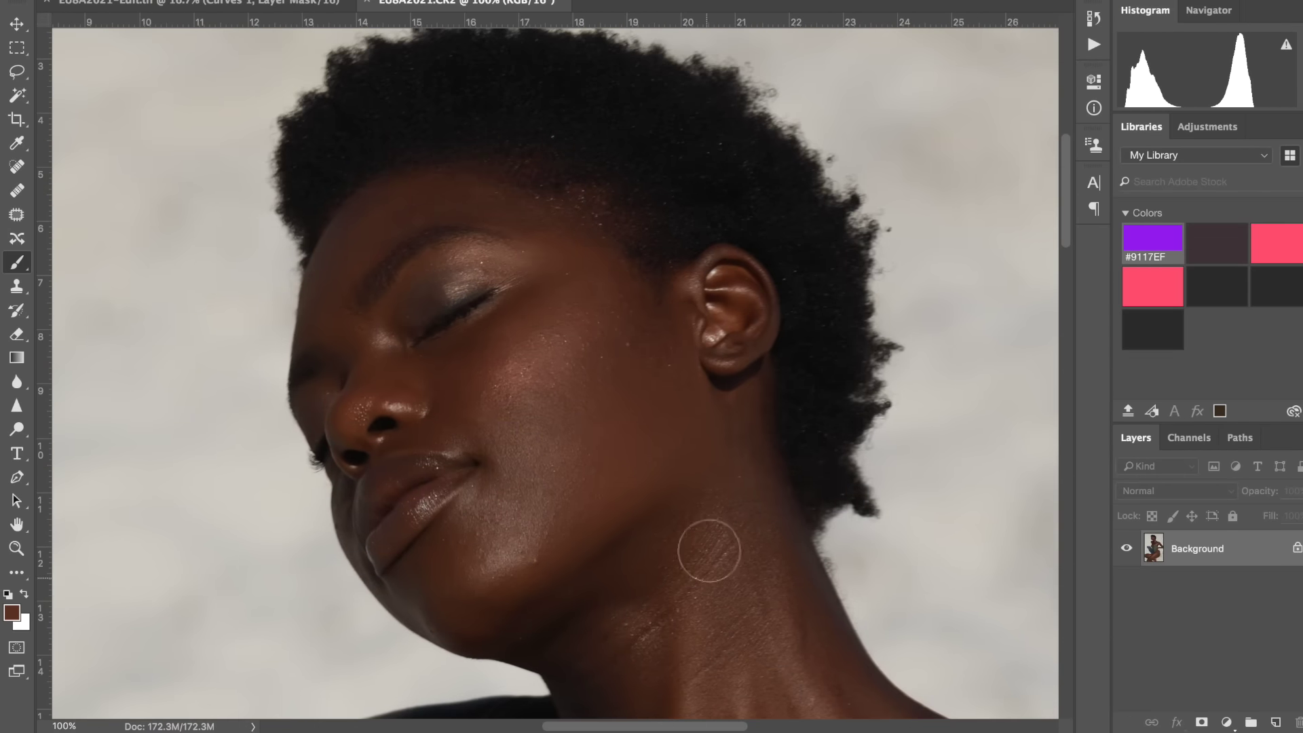
pyautogui.scroll(-4, 709, 550)
pyautogui.press('super+0')
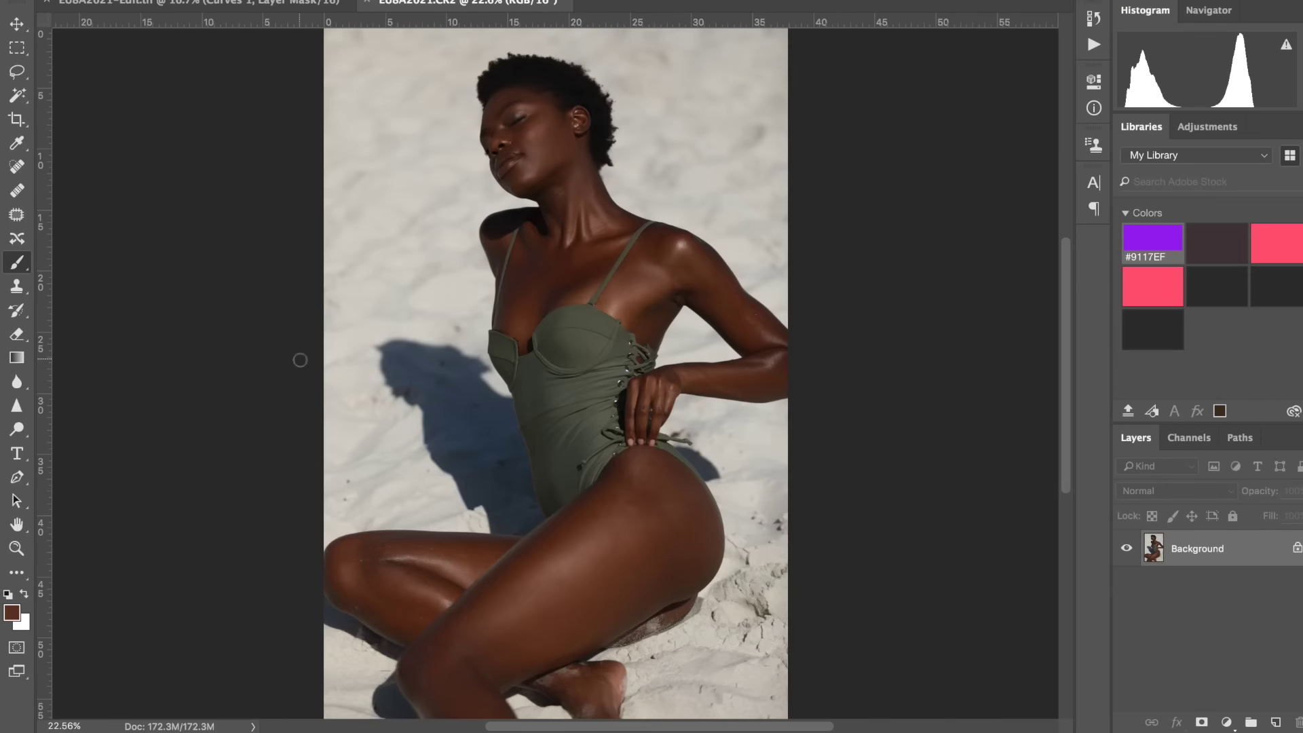
# Retouch small blemishes and uneven skin spots on the face and neck one by one with the Patch tool
pyautogui.press('super+plus')
pyautogui.press('super+plus')
pyautogui.press('super+plus')
pyautogui.press('super+plus')
pyautogui.press('super+plus')
pyautogui.scroll(10, 468, 151)
pyautogui.press('super+plus')
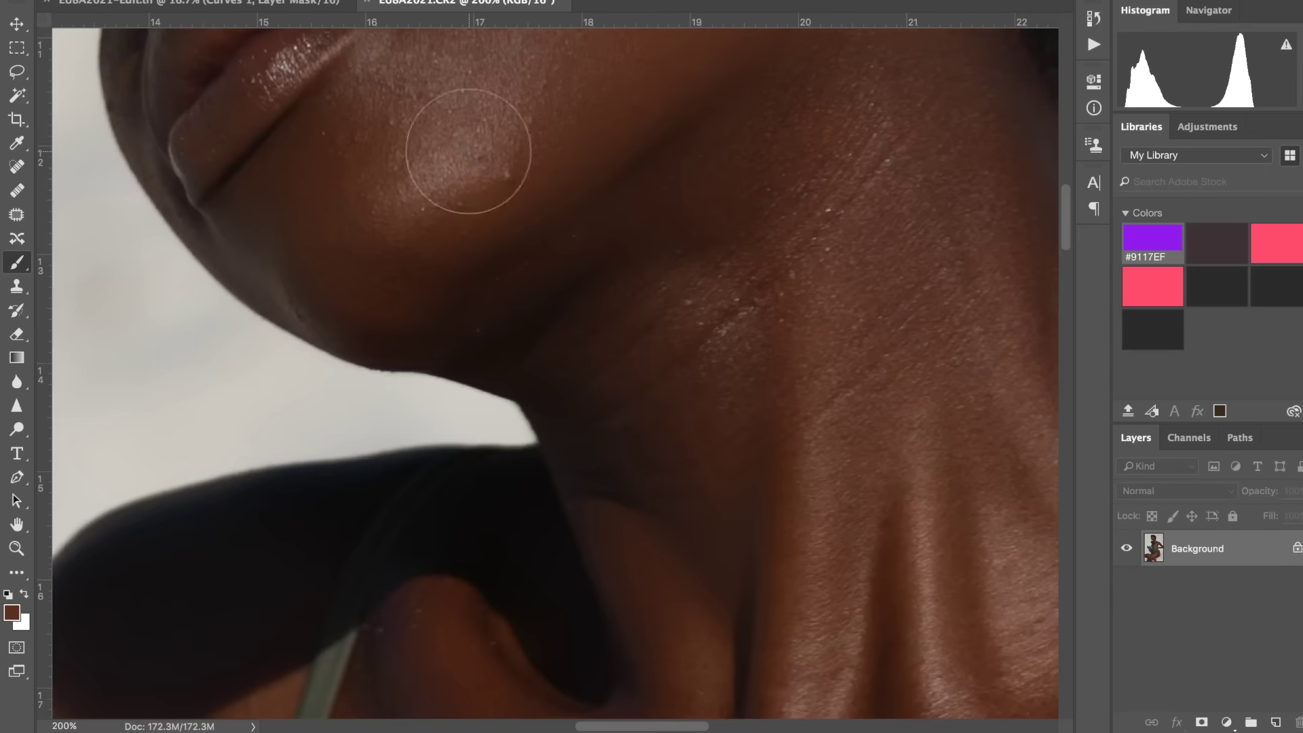
pyautogui.scroll(5, 468, 151)
pyautogui.press('j')
pyautogui.moveTo(564, 398)
pyautogui.mouseDown()
pyautogui.moveTo(562, 424)
pyautogui.moveTo(618, 399)
pyautogui.mouseUp()
pyautogui.press('super+d')
pyautogui.scroll(8, 490, 477)
pyautogui.moveTo(682, 319)
pyautogui.mouseDown()
pyautogui.moveTo(668, 339)
pyautogui.moveTo(683, 321)
pyautogui.mouseUp()
pyautogui.moveTo(669, 333)
pyautogui.mouseDown()
pyautogui.moveTo(594, 349)
pyautogui.moveTo(573, 333)
pyautogui.mouseUp()
pyautogui.moveTo(586, 326); pyautogui.dragTo(590, 376)
pyautogui.press('super+d')
pyautogui.scroll(2, 591, 376)
pyautogui.moveTo(674, 336)
pyautogui.mouseDown()
pyautogui.moveTo(634, 299)
pyautogui.moveTo(661, 380)
pyautogui.mouseUp()
pyautogui.moveTo(645, 356); pyautogui.dragTo(617, 495)
pyautogui.press('super+d')
pyautogui.hscroll(-5, 617, 494)
pyautogui.scroll(2, 617, 494)
pyautogui.moveTo(585, 287); pyautogui.dragTo(567, 340)
pyautogui.press('super+d')
pyautogui.scroll(-8, 567, 342)
pyautogui.hscroll(-1, 567, 342)
pyautogui.moveTo(594, 540)
pyautogui.mouseDown()
pyautogui.moveTo(543, 523)
pyautogui.moveTo(541, 571)
pyautogui.moveTo(575, 521)
pyautogui.moveTo(522, 555)
pyautogui.moveTo(564, 558)
pyautogui.mouseUp()
pyautogui.press('super+d')
pyautogui.press('super+d')
pyautogui.scroll(4, 568, 560)
pyautogui.hscroll(2, 568, 560)
pyautogui.moveTo(571, 373)
pyautogui.mouseDown()
pyautogui.moveTo(527, 390)
pyautogui.moveTo(656, 484)
pyautogui.mouseUp()
pyautogui.press('super+d')
pyautogui.hscroll(3, 655, 485)
pyautogui.moveTo(741, 329)
pyautogui.mouseDown()
pyautogui.moveTo(708, 377)
pyautogui.moveTo(721, 451)
pyautogui.mouseUp()
pyautogui.hotkey('ctrl', 'd')
pyautogui.scroll(-10, 721, 451)
pyautogui.hscroll(2, 722, 450)
pyautogui.moveTo(885, 373)
pyautogui.mouseDown()
pyautogui.moveTo(789, 456)
pyautogui.moveTo(807, 481)
pyautogui.mouseUp()
pyautogui.moveTo(820, 441); pyautogui.dragTo(833, 507)
pyautogui.press('super+d')
pyautogui.moveTo(714, 543)
pyautogui.mouseDown()
pyautogui.moveTo(616, 555)
pyautogui.moveTo(589, 637)
pyautogui.moveTo(616, 645)
pyautogui.mouseUp()
pyautogui.press('super+d')
pyautogui.press('super+0')
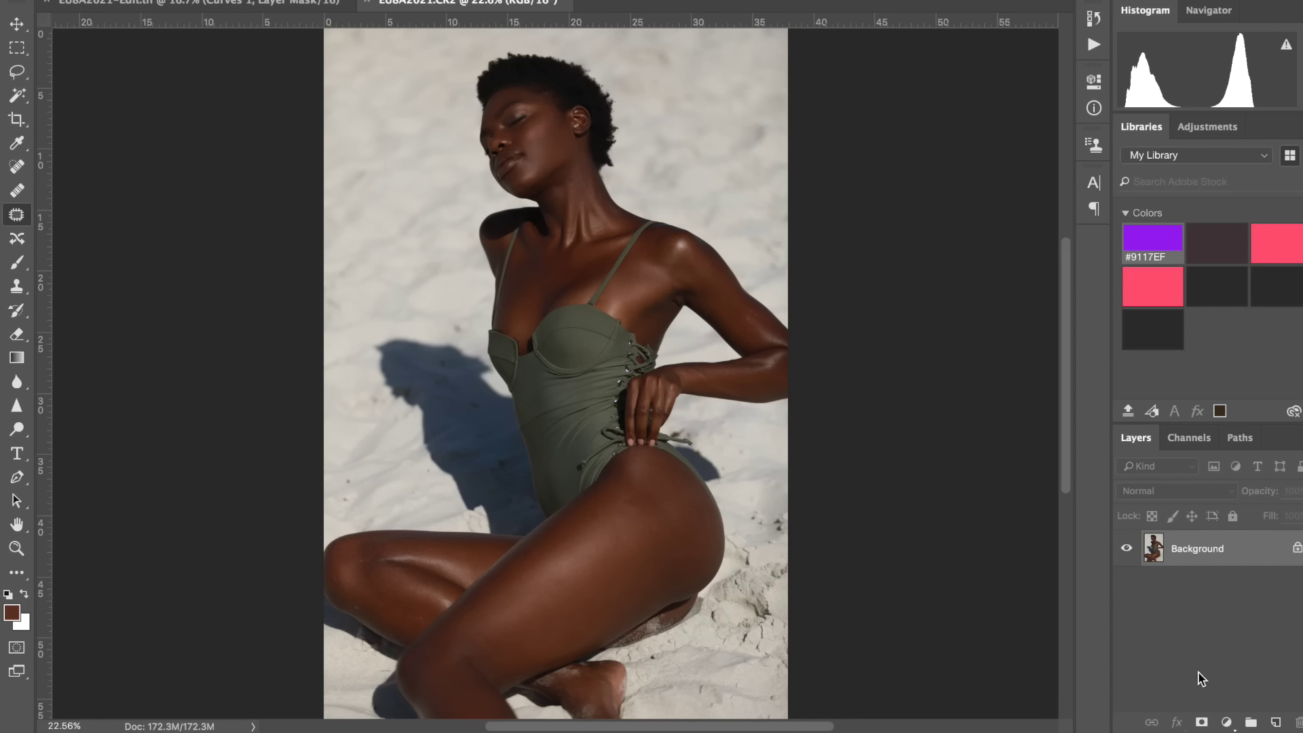
# Add a Curves adjustment layer, setting the white point to input 199, output 255 and the black point to input 6, output 0
pyautogui.click(1226, 722)
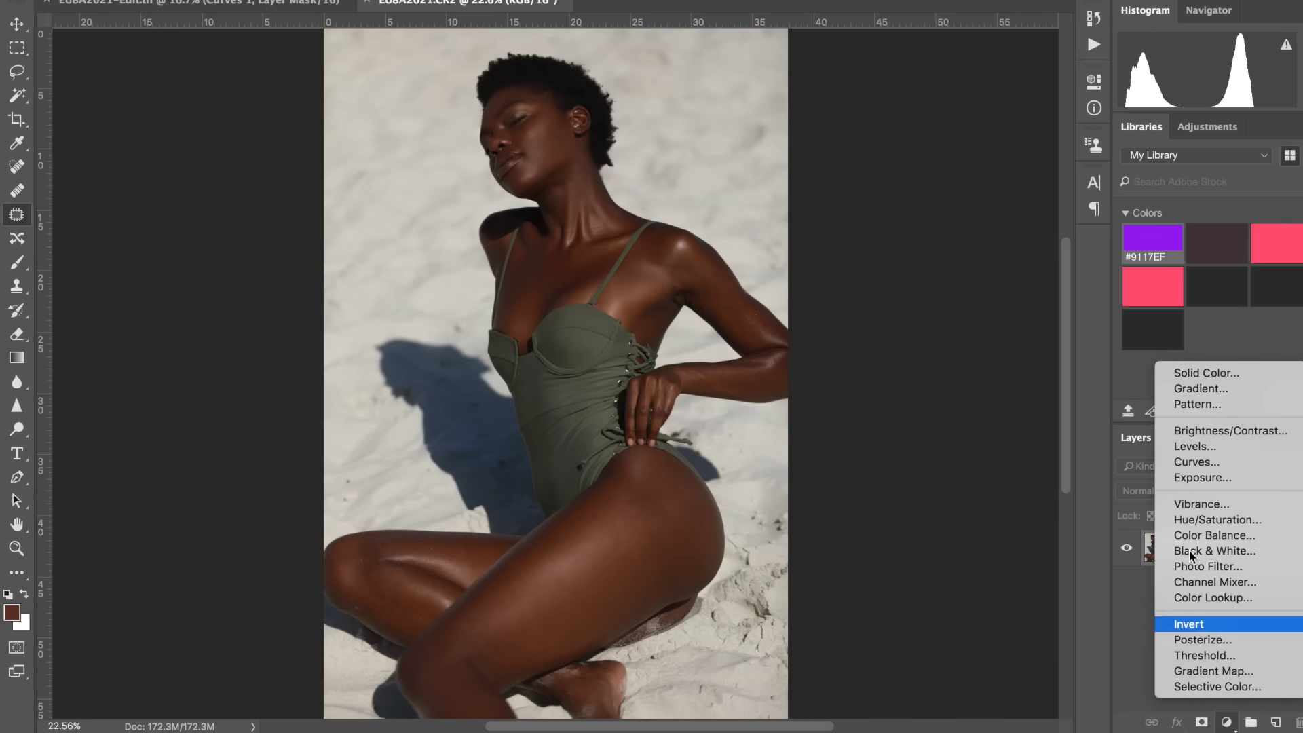
pyautogui.click(1176, 466)
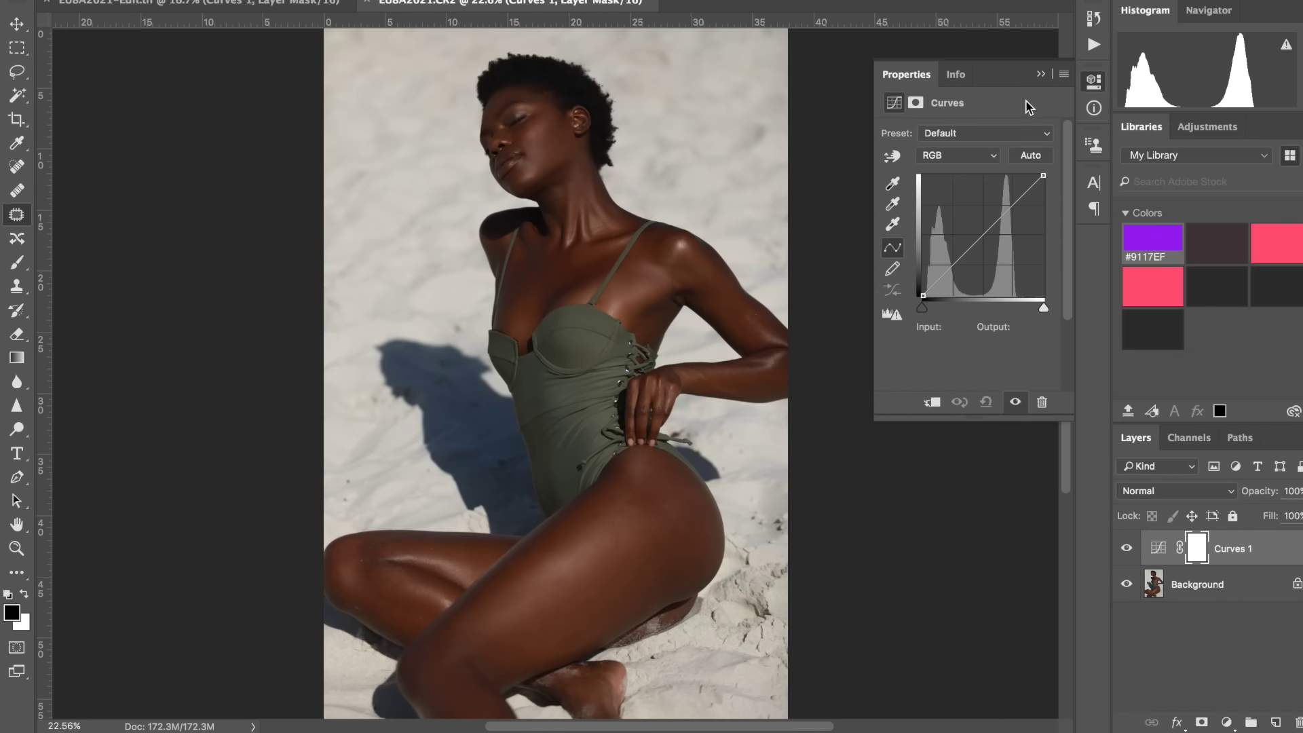
pyautogui.moveTo(1040, 179); pyautogui.dragTo(1017, 156)
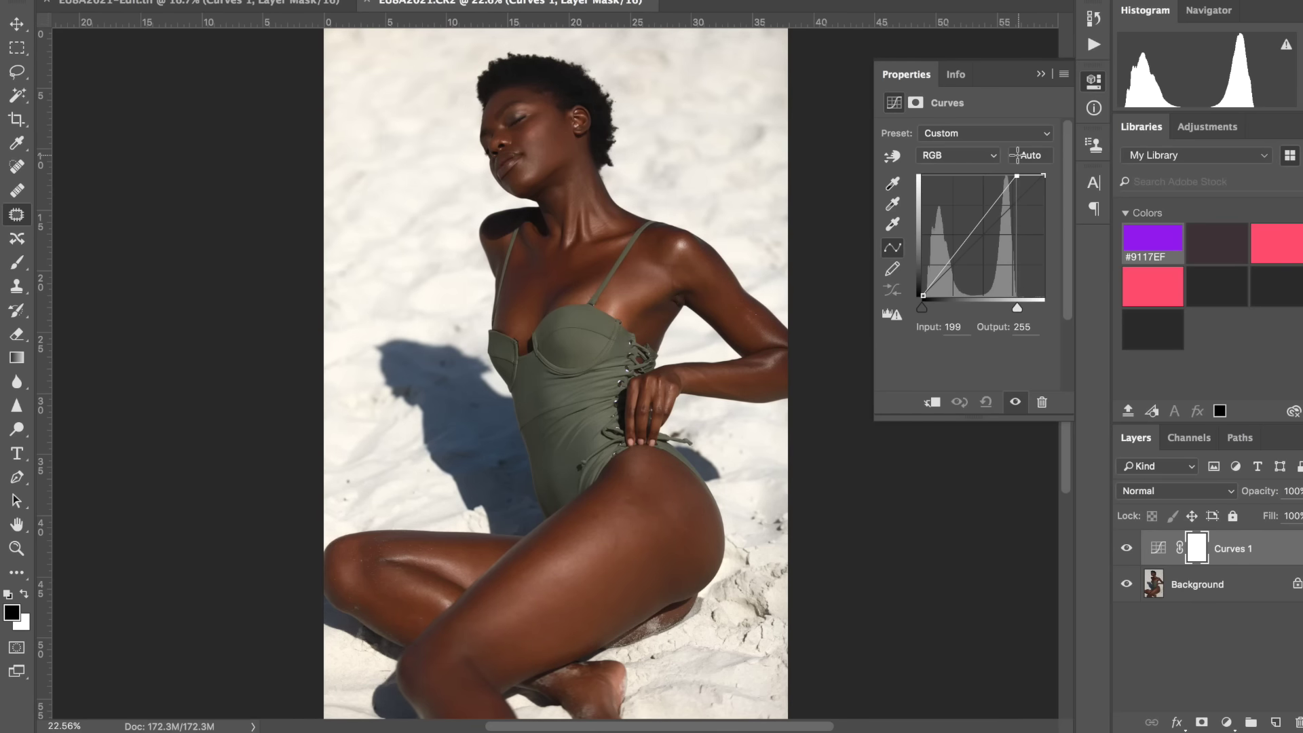
pyautogui.click(924, 296)
pyautogui.moveTo(924, 296); pyautogui.dragTo(927, 297)
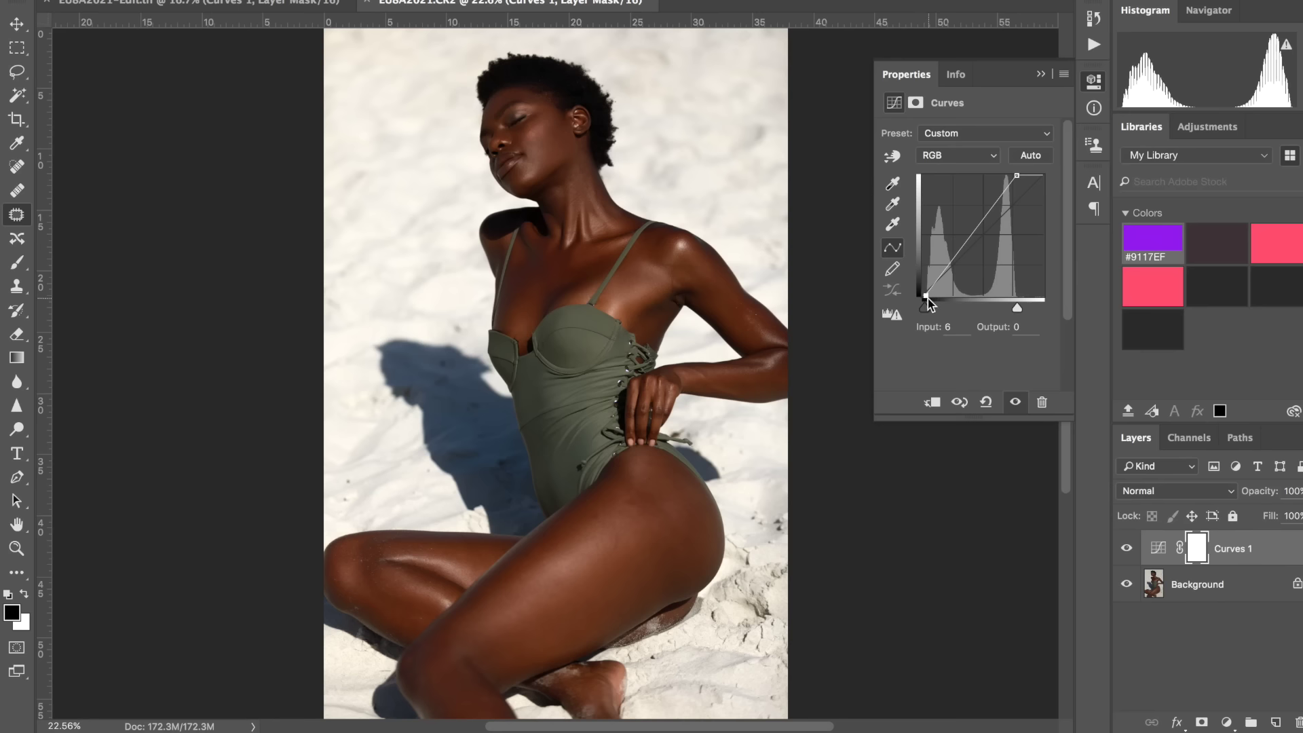
pyautogui.click(1042, 78)
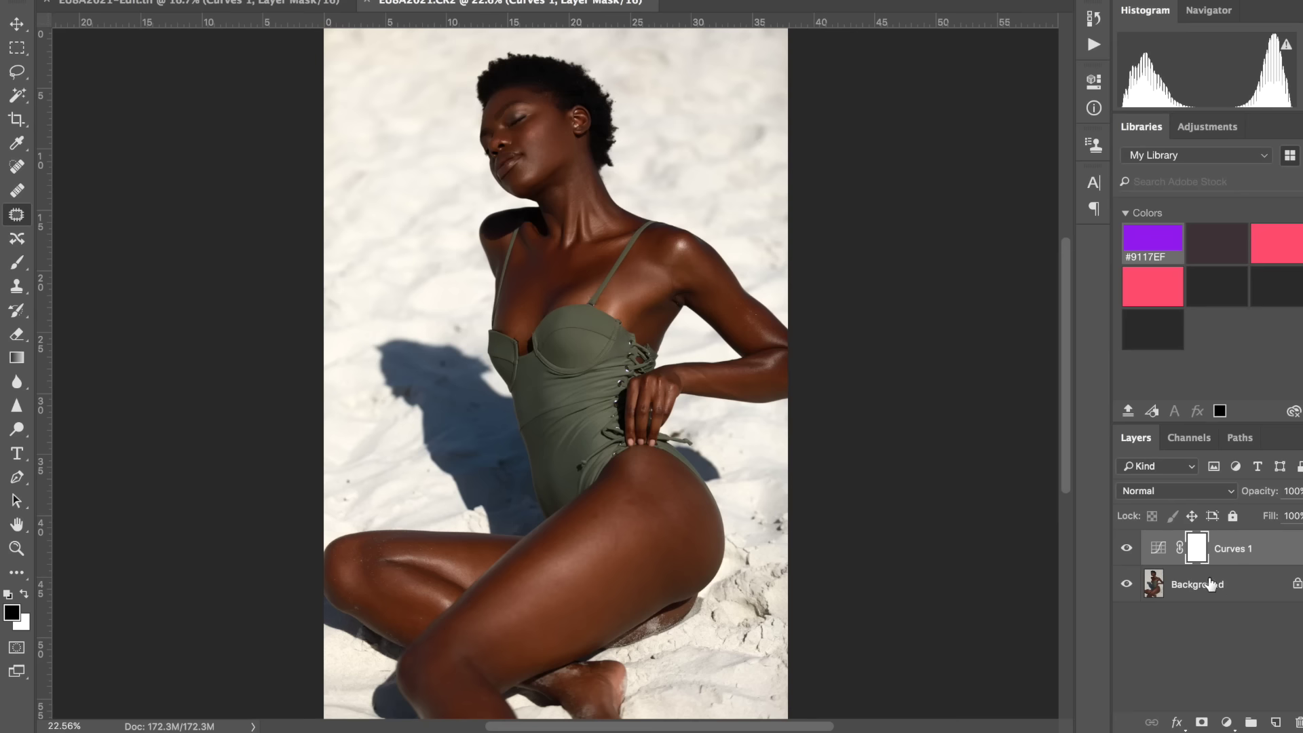
# Add a second Curves adjustment layer with the midtones raised slightly and a shadow point at input 76, output 76
pyautogui.click(1226, 723)
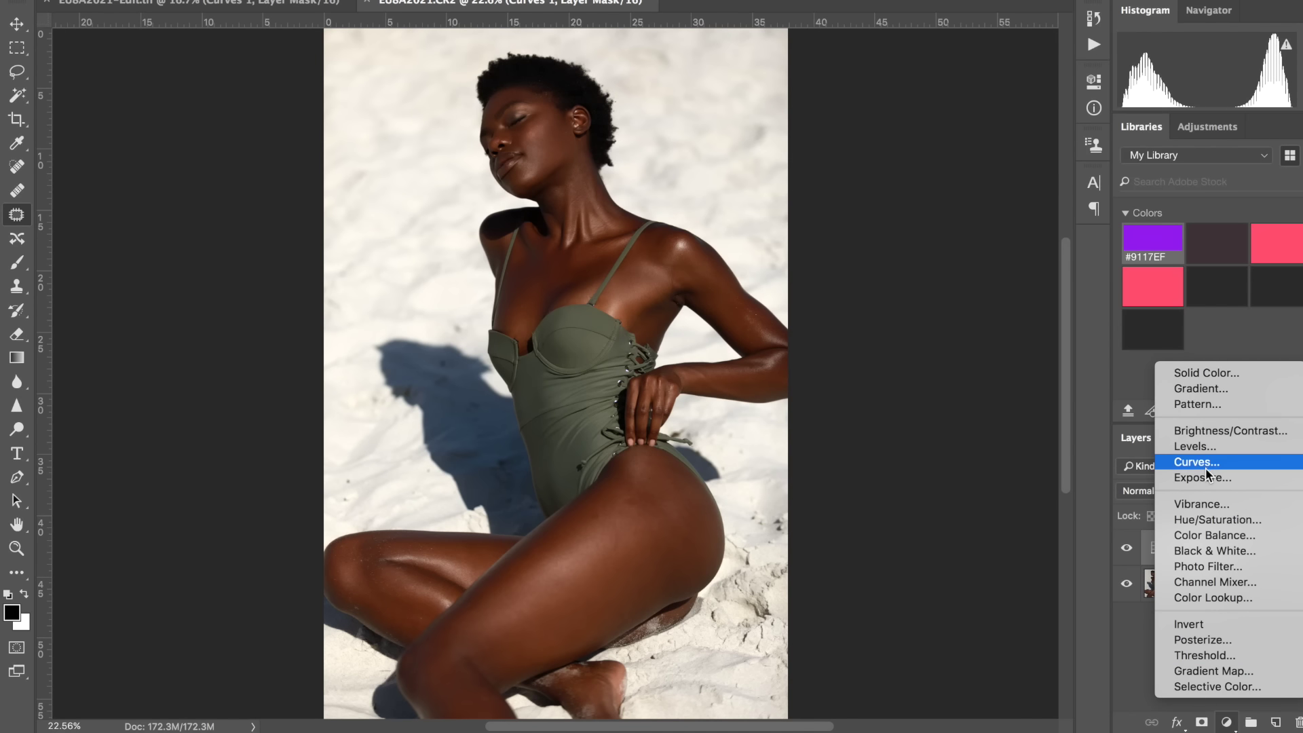
pyautogui.click(1054, 374)
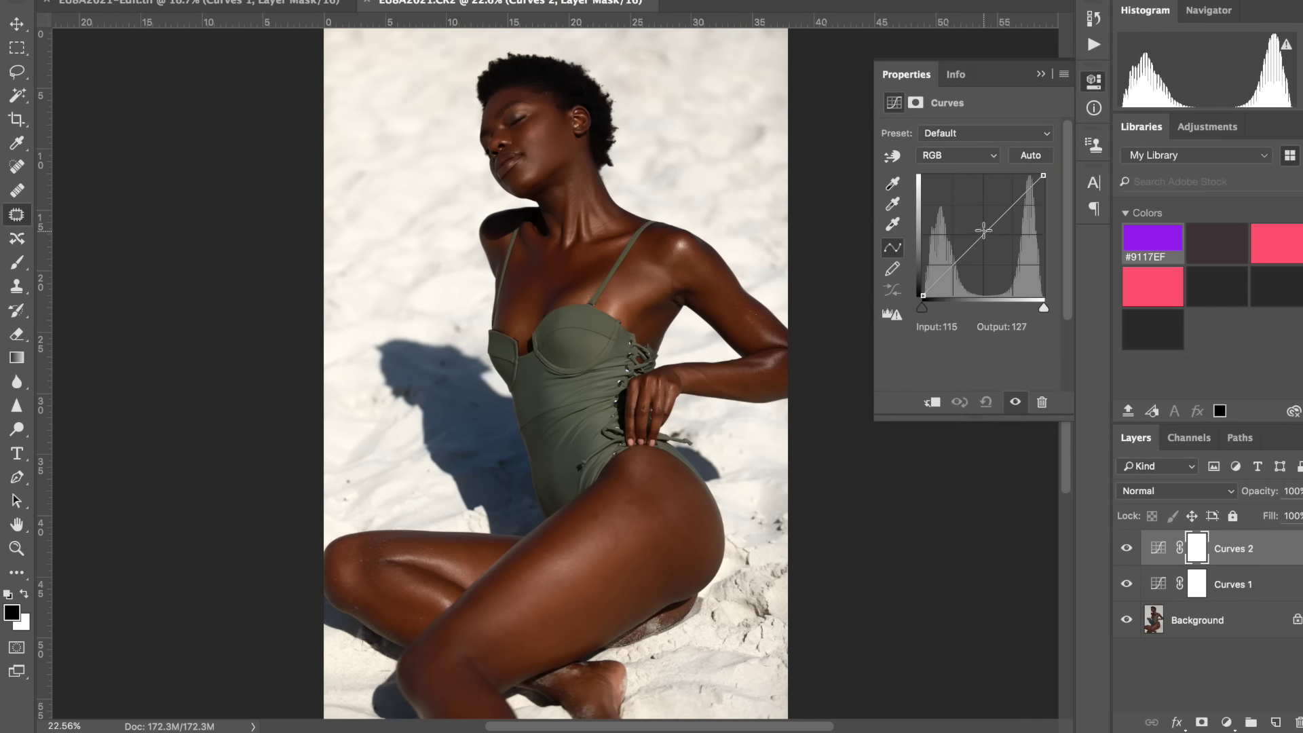
pyautogui.click(983, 230)
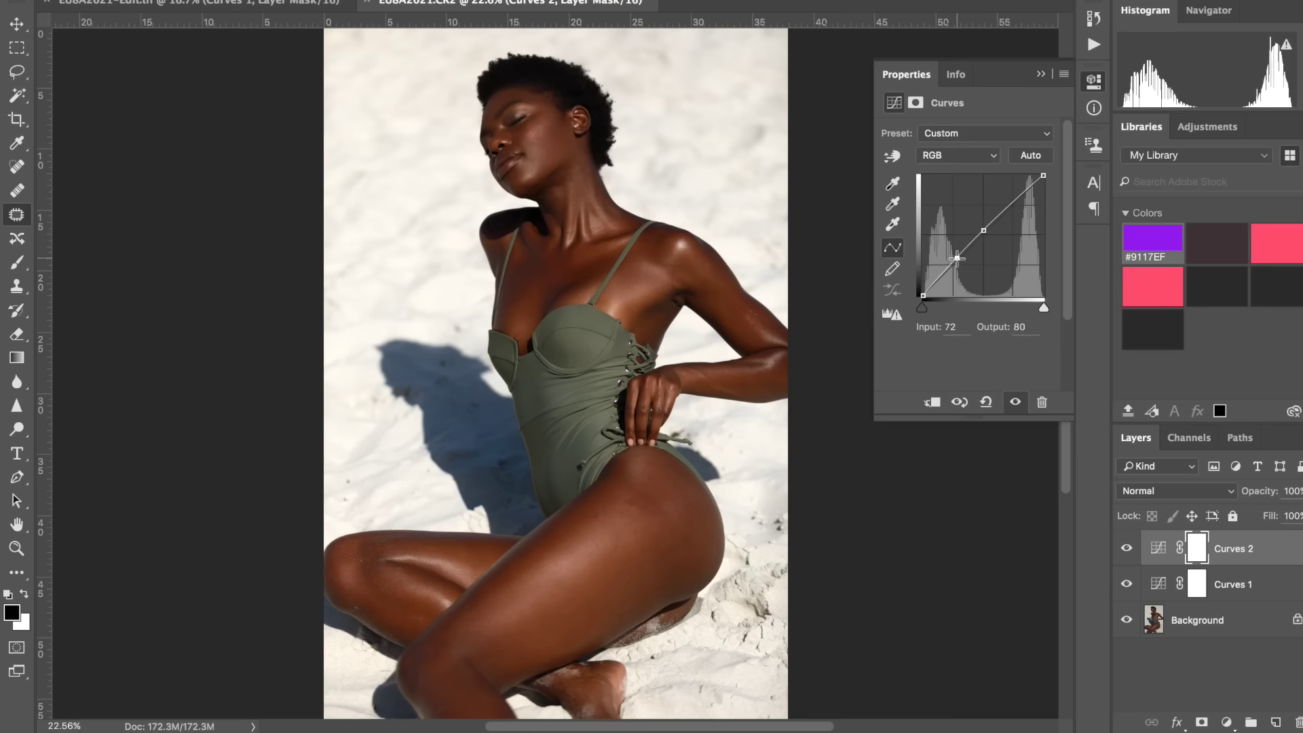
pyautogui.click(958, 259)
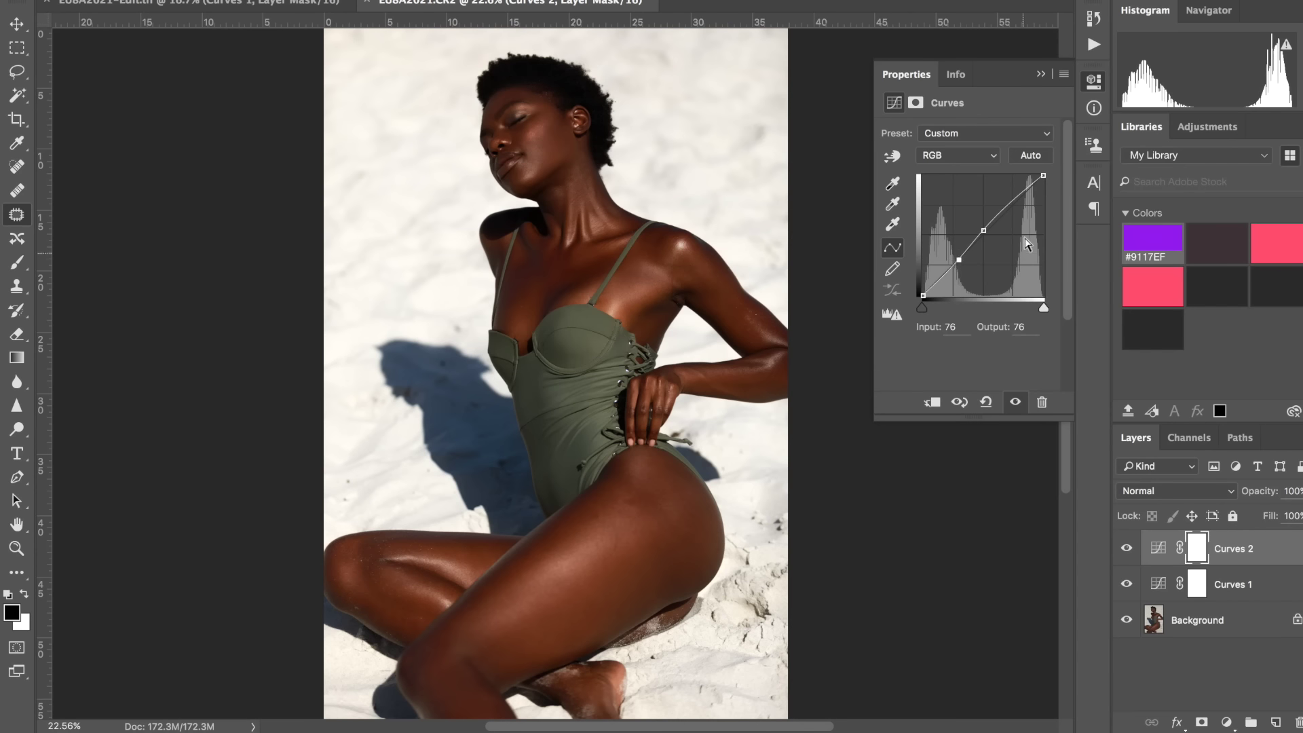
pyautogui.click(1040, 75)
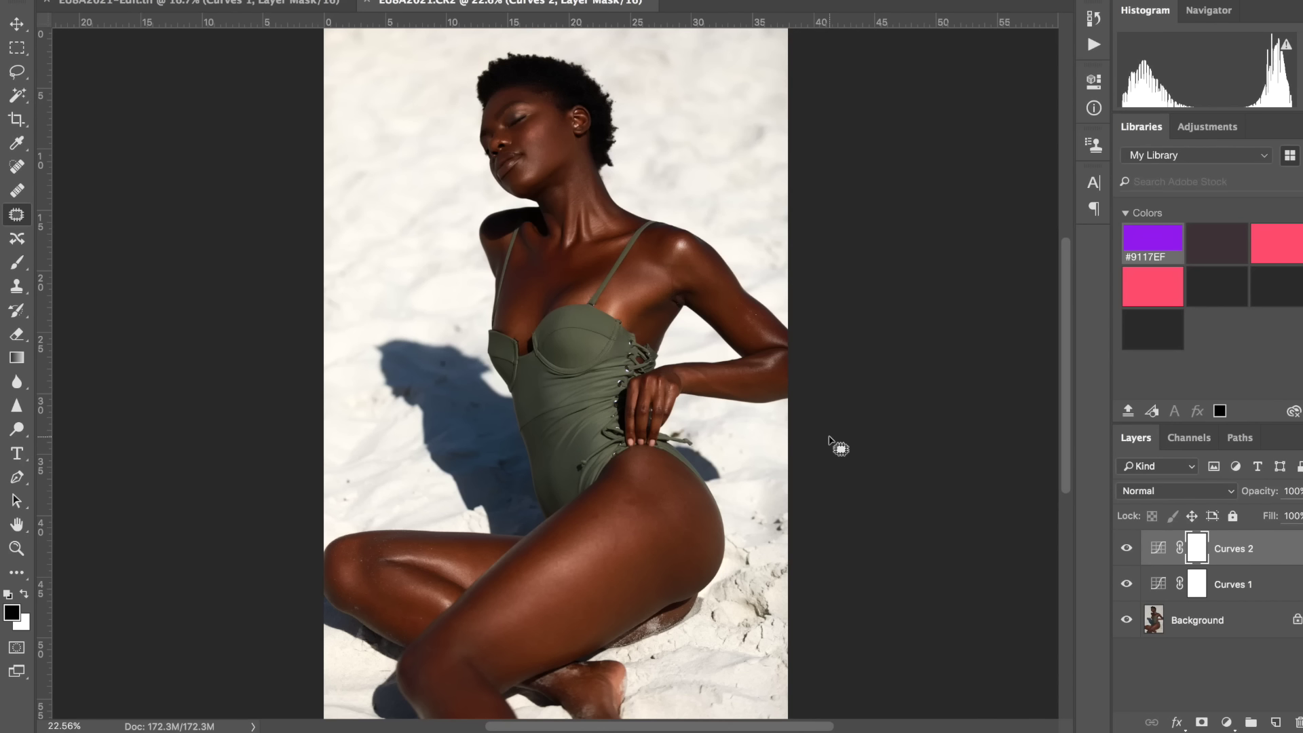
# Create a Soft Light layer filled with the mode's neutral gray directly above the Background layer
pyautogui.click(1157, 548)
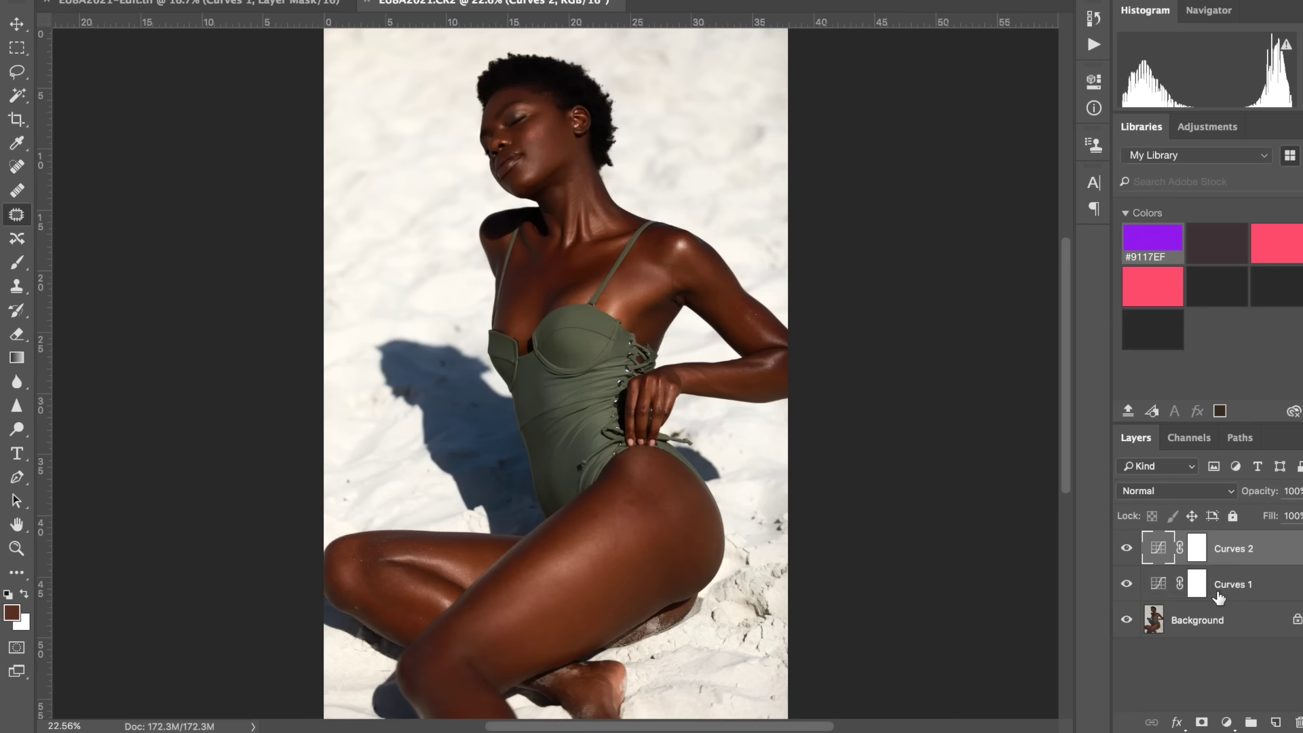
pyautogui.click(1211, 620)
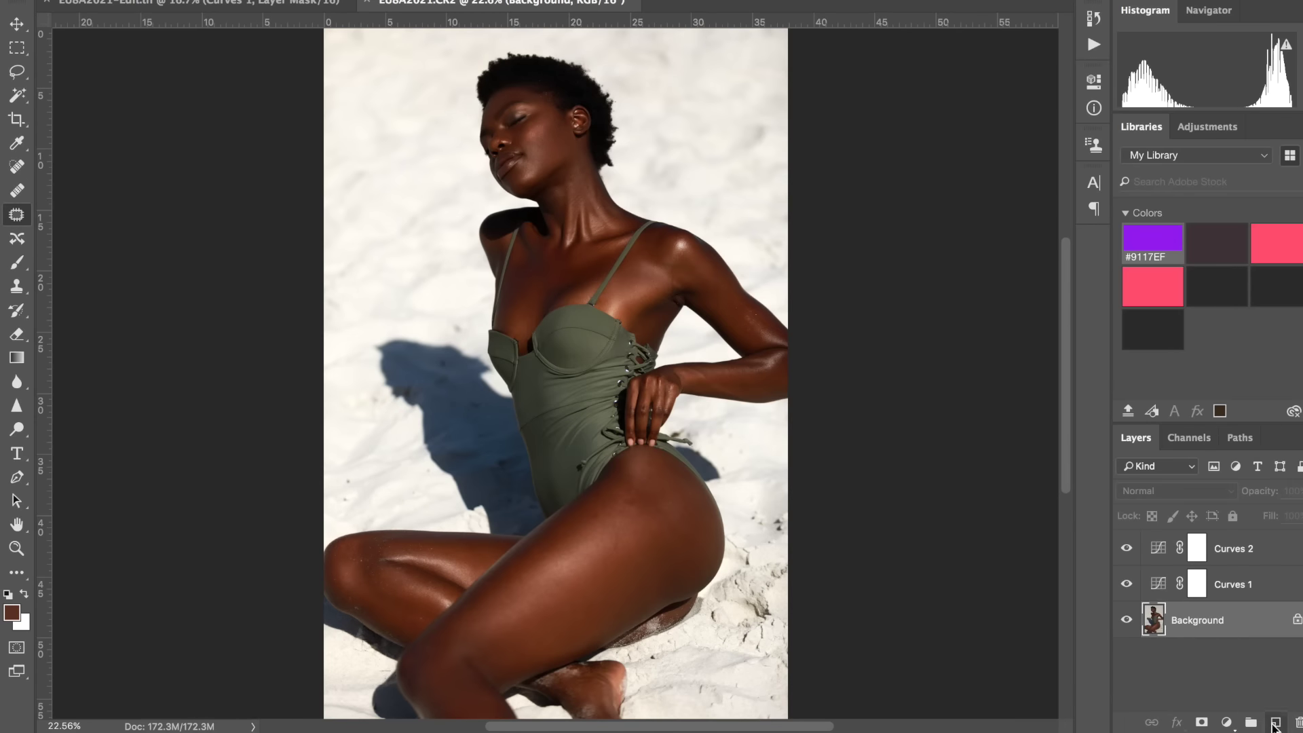
pyautogui.keyDown('alt'); pyautogui.click(1274, 724); pyautogui.keyUp('alt')
pyautogui.click(561, 352)
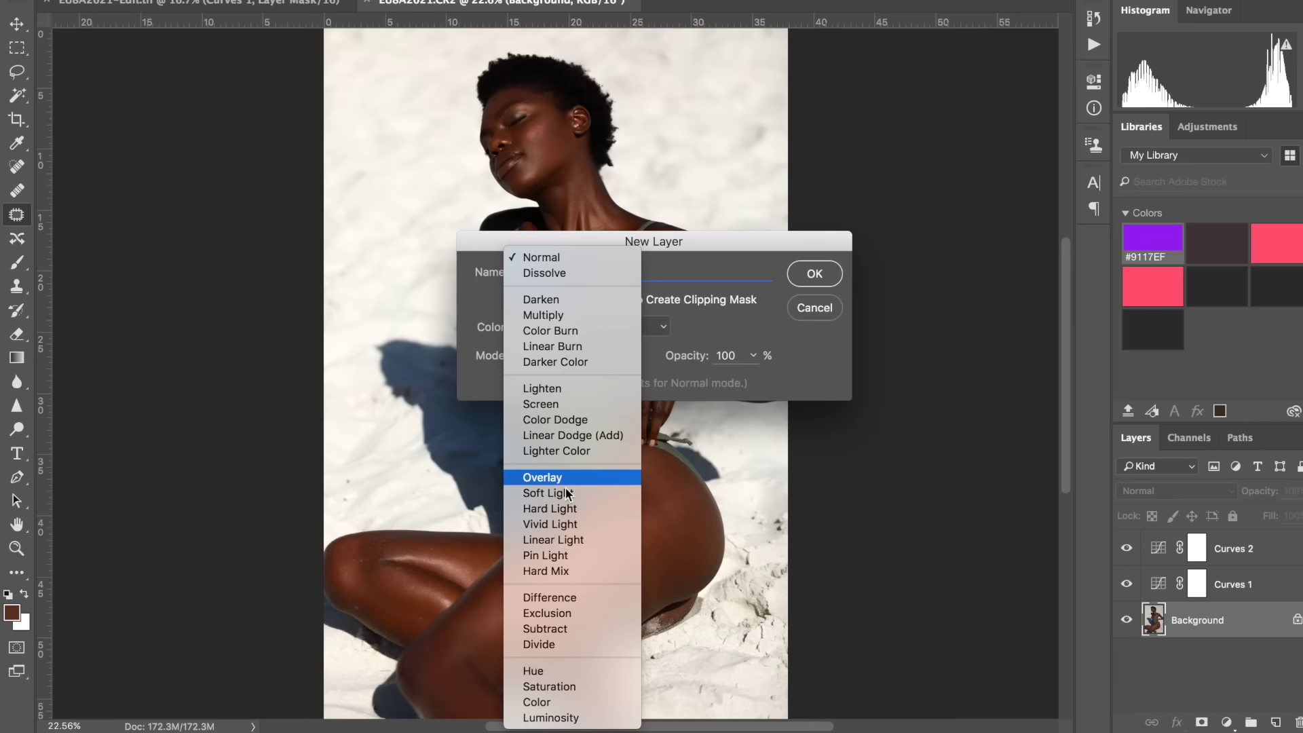
pyautogui.click(567, 493)
pyautogui.click(576, 385)
pyautogui.click(813, 274)
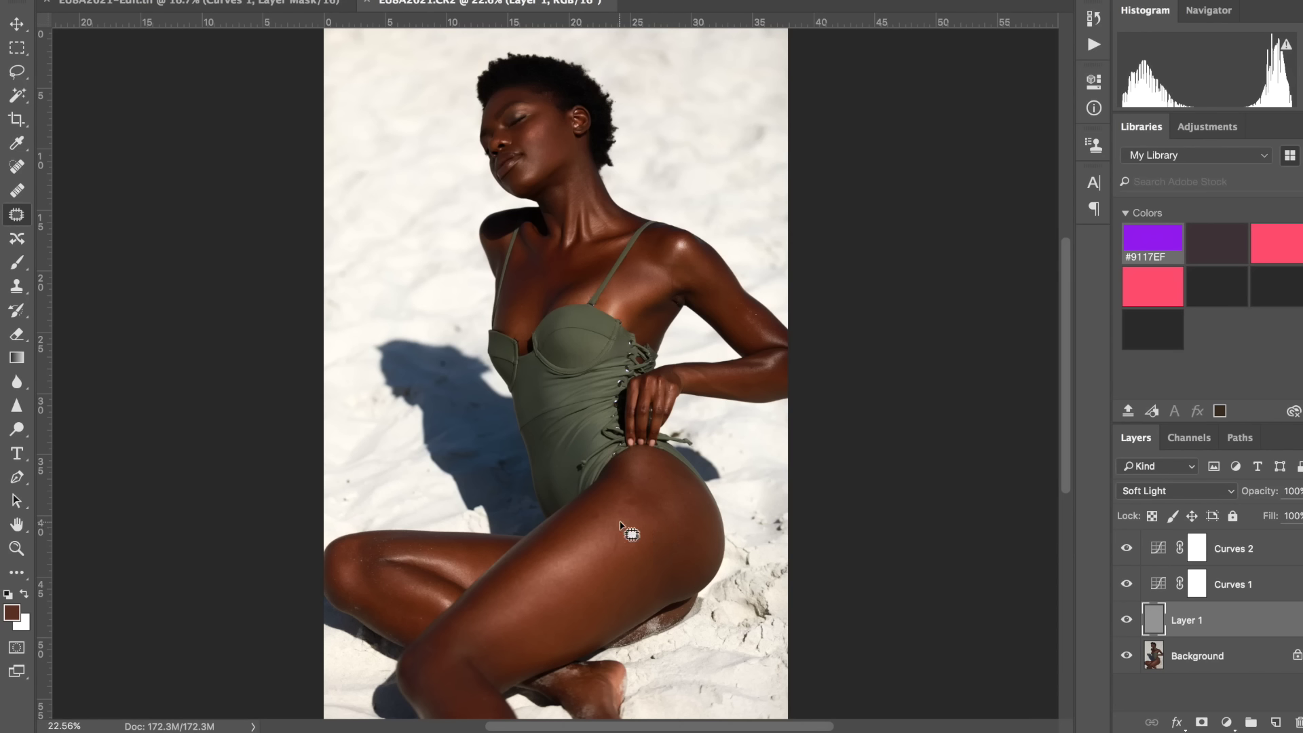
# Dodge the highlights along the hip, thigh and knee on the Soft Light layer with an enlarged white brush
pyautogui.click(19, 264)
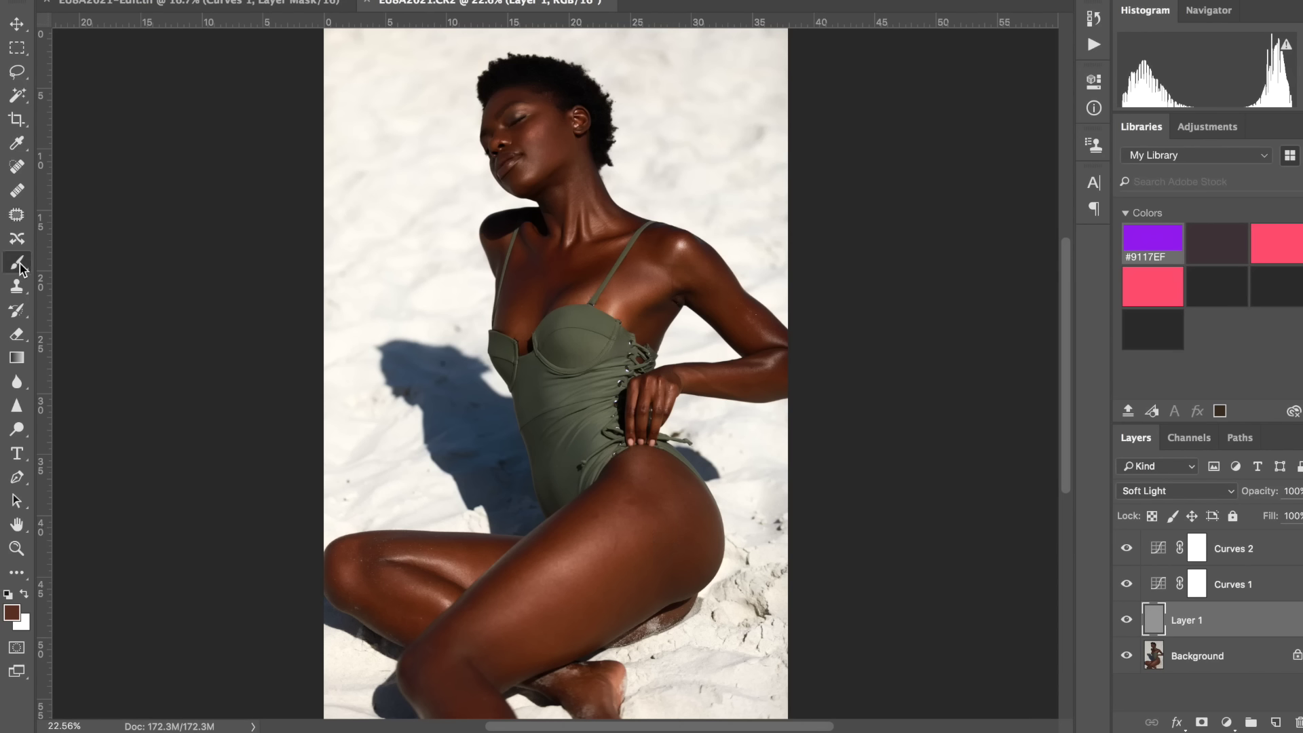
pyautogui.click(25, 595)
pyautogui.press(']')
pyautogui.press(']')
pyautogui.press(']')
pyautogui.press(']')
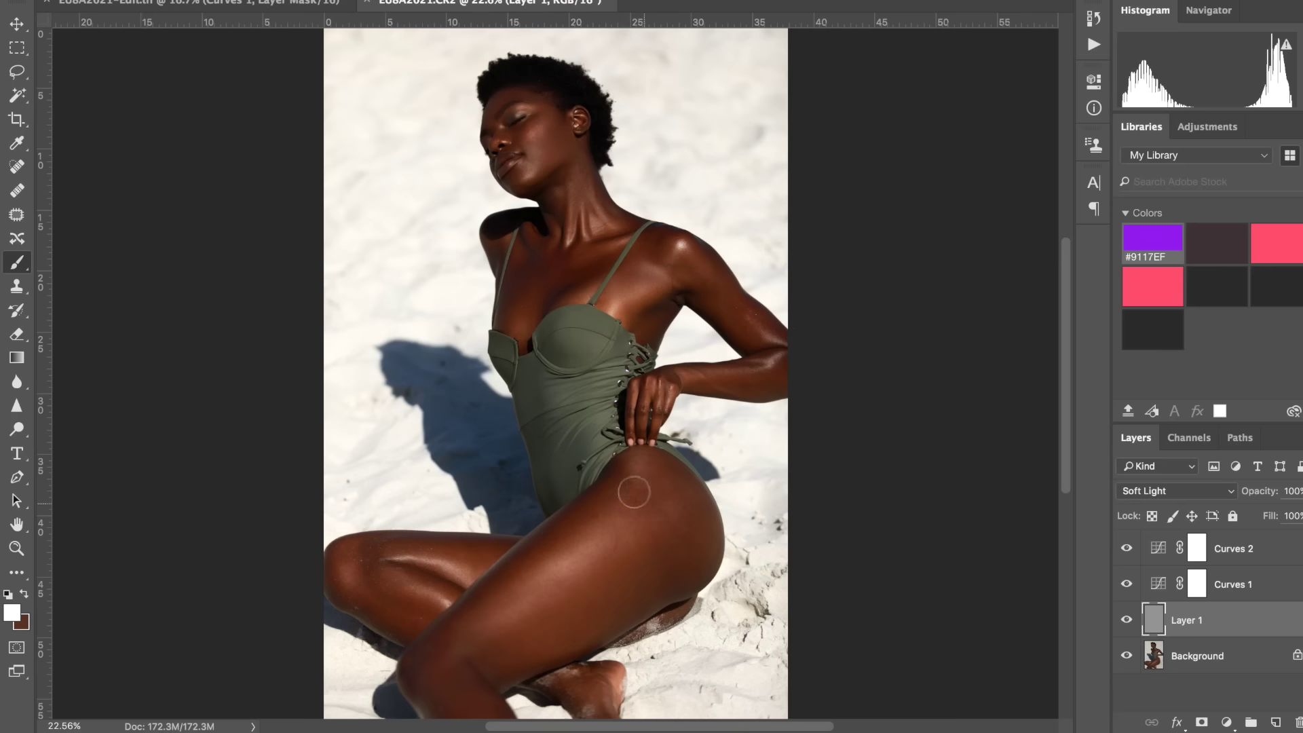
pyautogui.moveTo(663, 498); pyautogui.dragTo(610, 546)
pyautogui.moveTo(672, 499); pyautogui.dragTo(454, 647)
pyautogui.hscroll(-1, 454, 647)
pyautogui.moveTo(680, 494)
pyautogui.mouseDown()
pyautogui.moveTo(464, 643)
pyautogui.moveTo(413, 555)
pyautogui.moveTo(500, 571)
pyautogui.moveTo(411, 567)
pyautogui.moveTo(469, 606)
pyautogui.moveTo(683, 492)
pyautogui.moveTo(450, 668)
pyautogui.moveTo(631, 561)
pyautogui.moveTo(670, 485)
pyautogui.mouseUp()
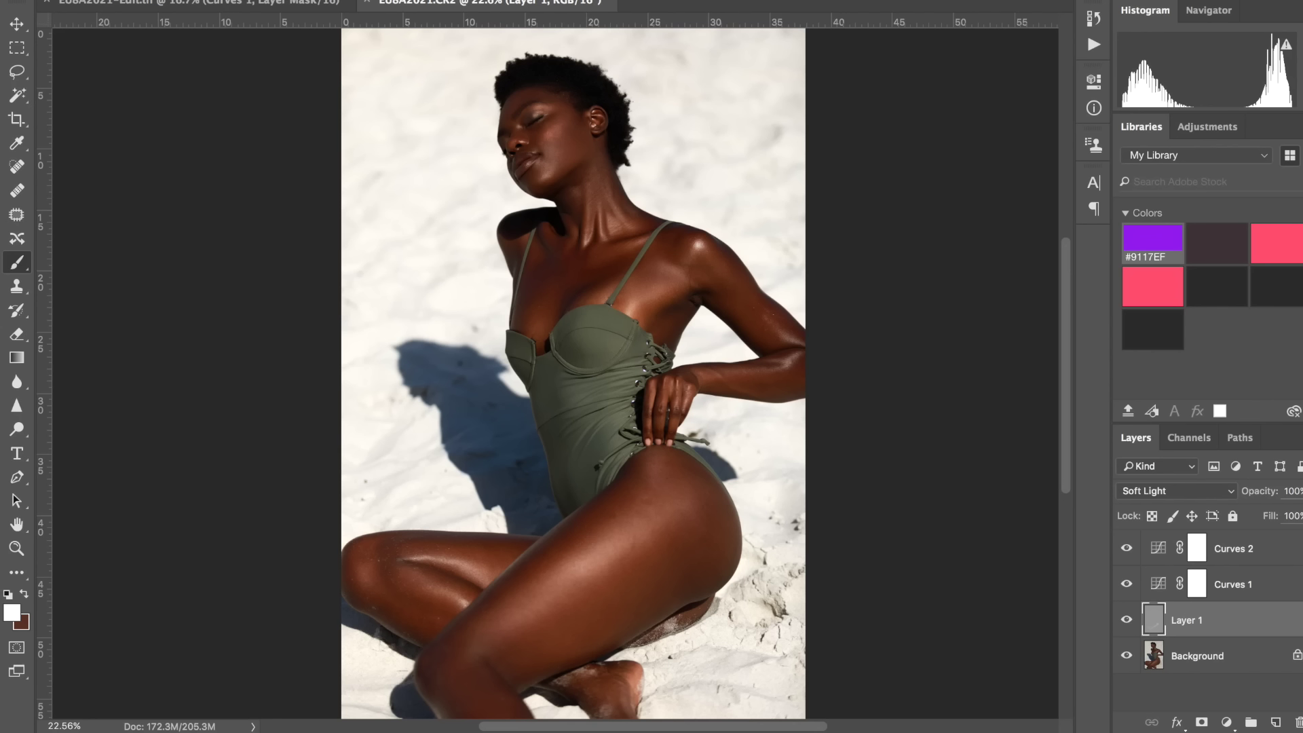
pyautogui.moveTo(668, 485); pyautogui.dragTo(482, 636)
pyautogui.moveTo(658, 467); pyautogui.dragTo(671, 495)
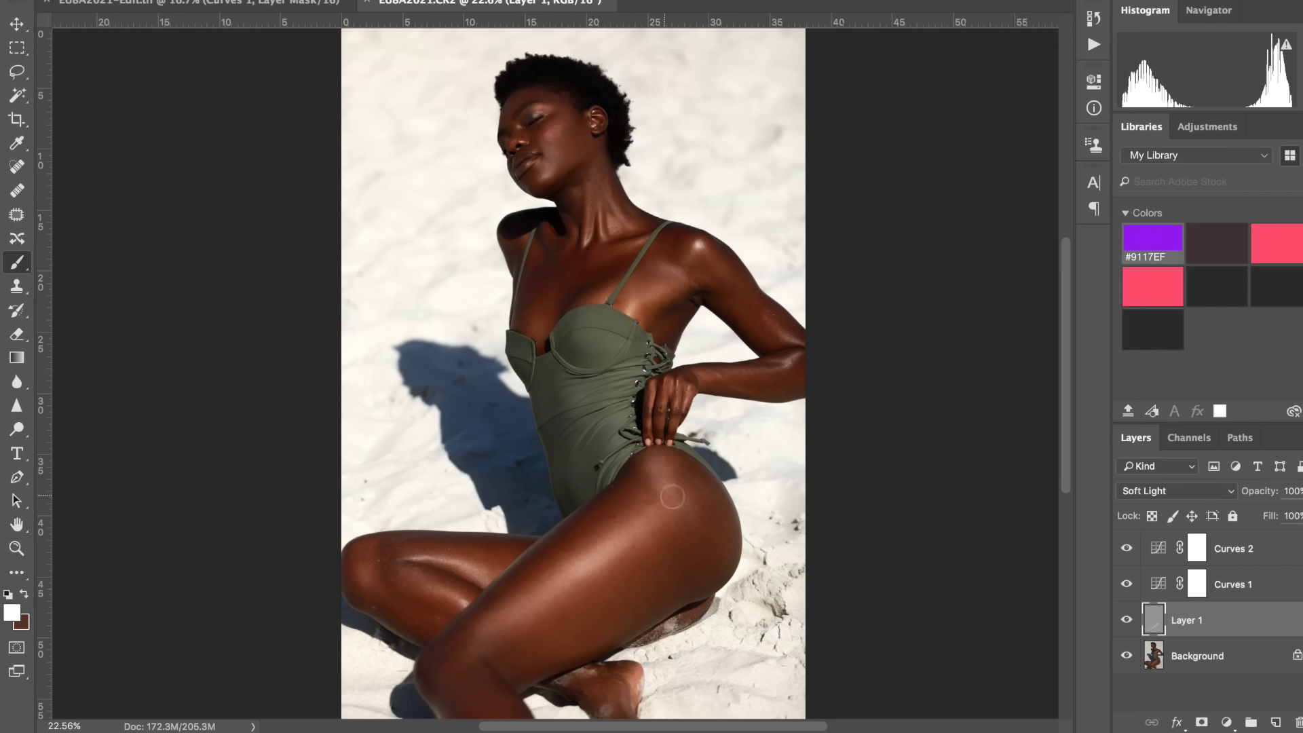
pyautogui.press('super+z')
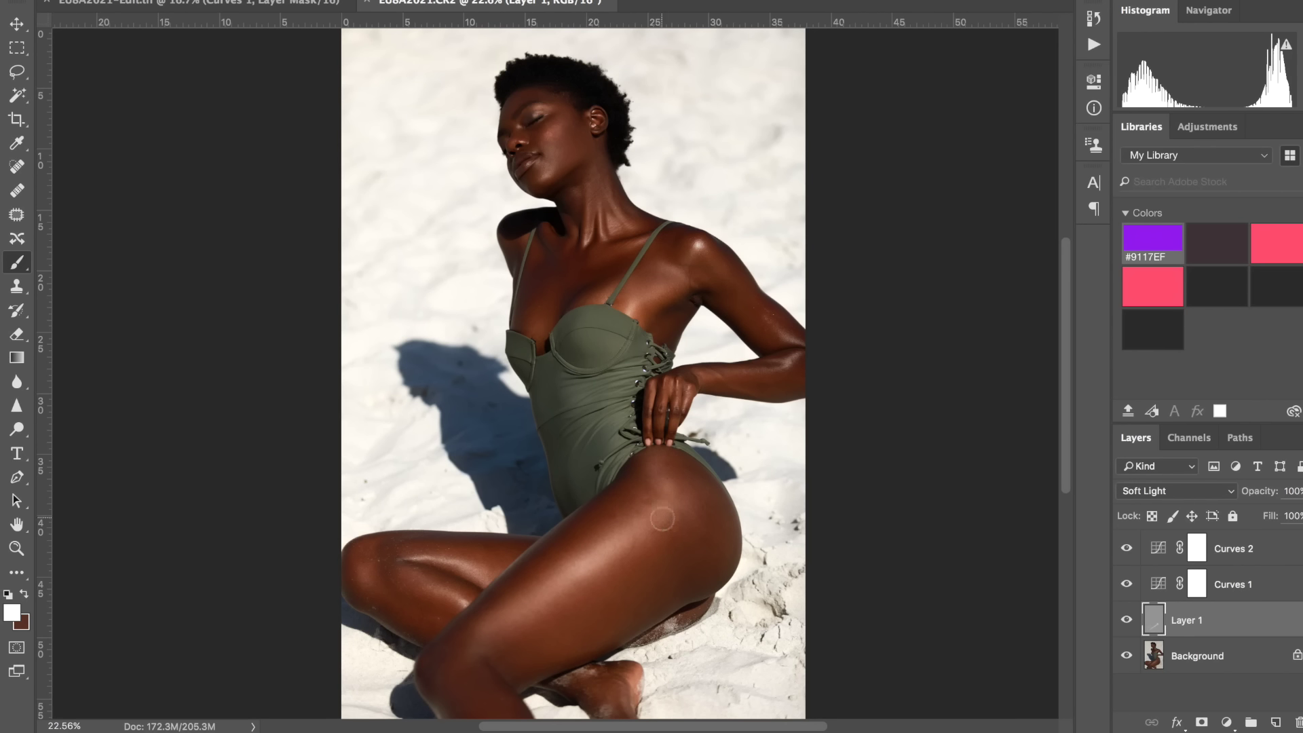
pyautogui.moveTo(658, 479); pyautogui.dragTo(651, 466)
# Sample the thigh's skin colour from the Background layer as the foreground colour and reselect Layer 1
pyautogui.click(1223, 668)
pyautogui.keyDown('alt'); pyautogui.click(676, 556); pyautogui.keyUp('alt')
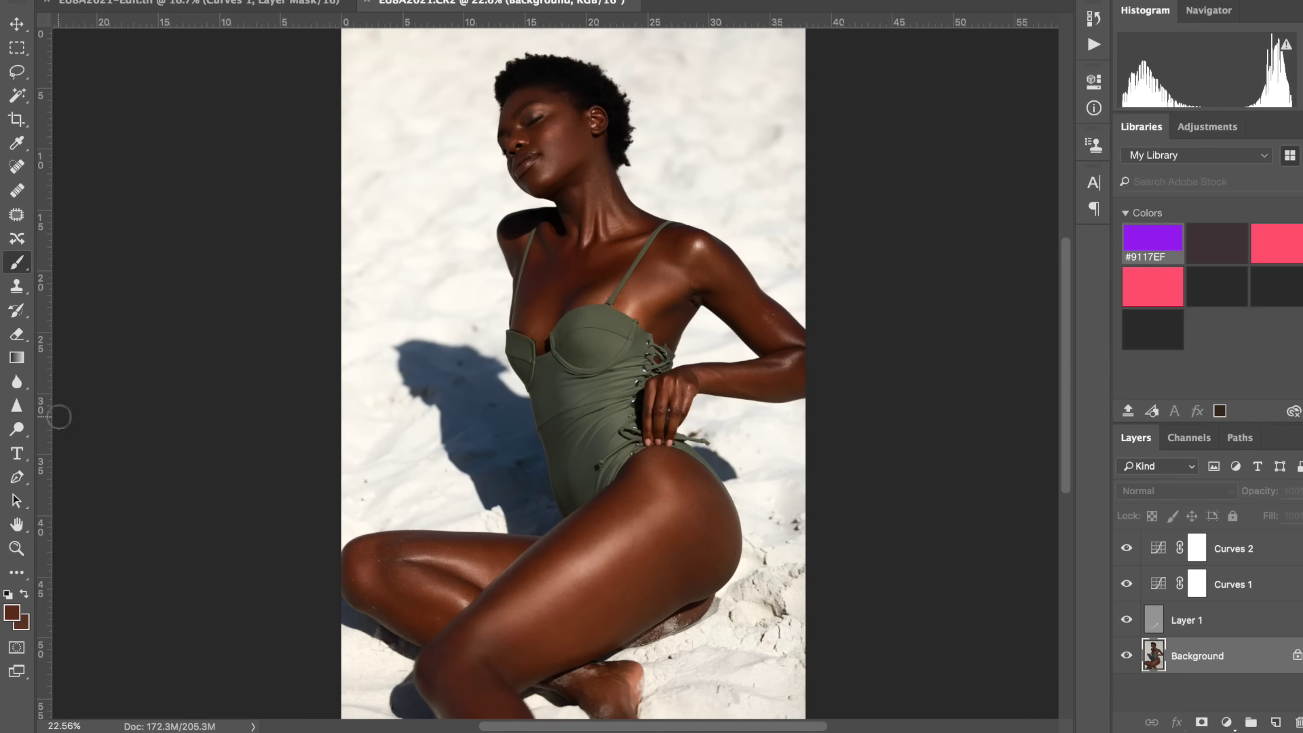
pyautogui.click(1160, 626)
# Reset the brush colours with white as foreground and brighten the highlights on the forearm, upper arm and shoulder
pyautogui.press('super+plus')
pyautogui.scroll(3, 764, 362)
pyautogui.hscroll(2, 764, 362)
pyautogui.scroll(1, 763, 362)
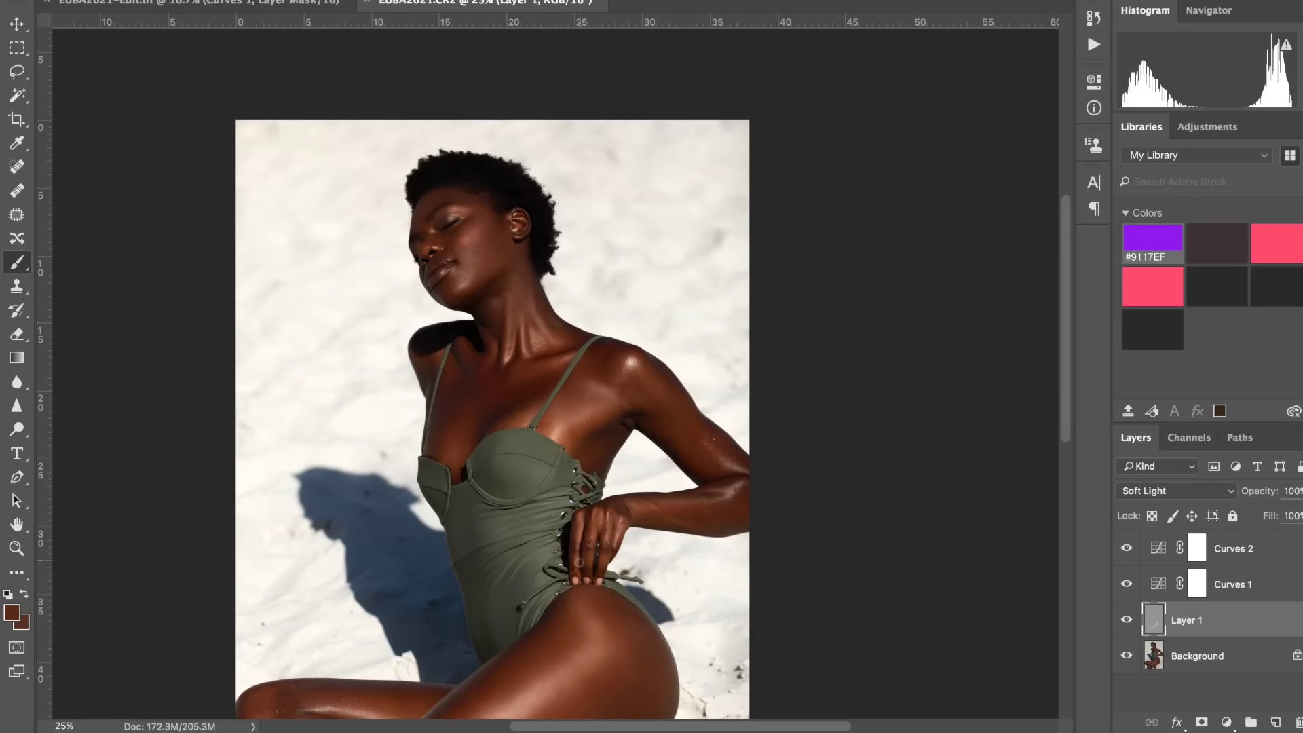
pyautogui.press('d')
pyautogui.press('x')
pyautogui.moveTo(576, 547); pyautogui.dragTo(581, 518)
pyautogui.press('super+z')
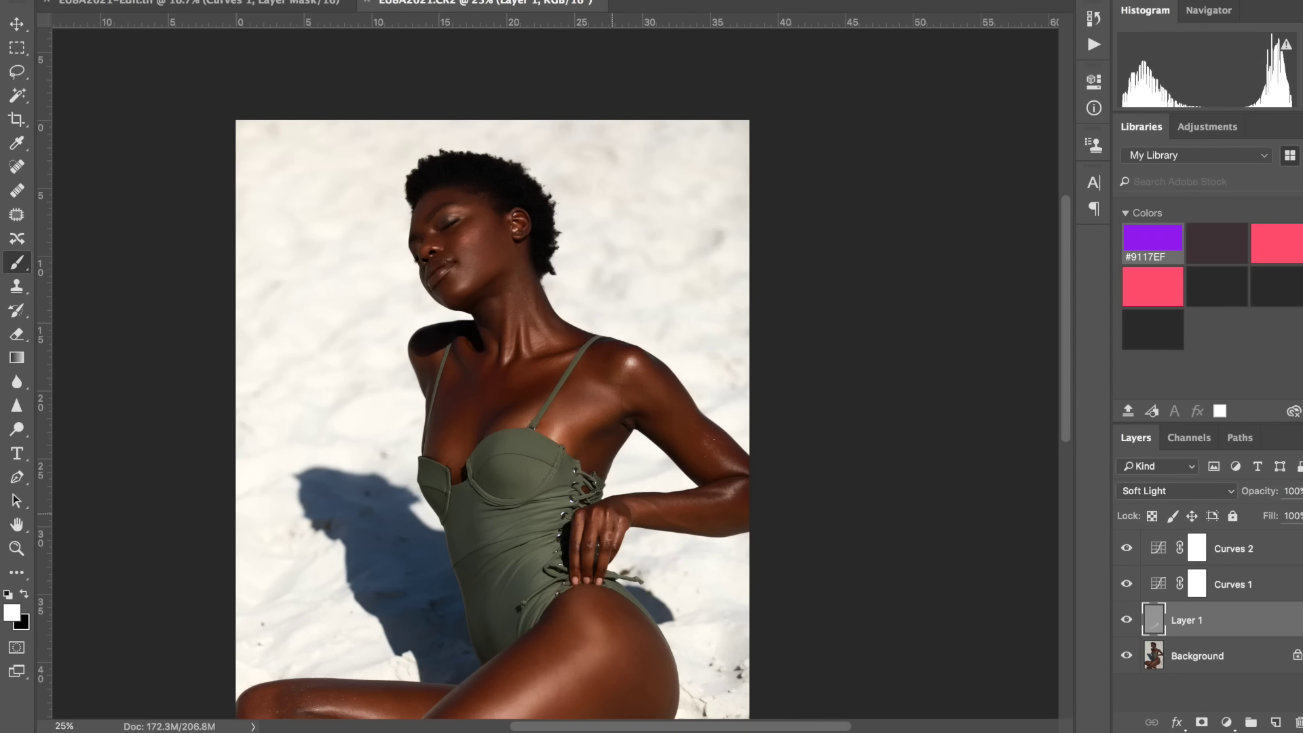
pyautogui.moveTo(614, 535); pyautogui.dragTo(622, 527)
pyautogui.moveTo(646, 516)
pyautogui.mouseDown()
pyautogui.moveTo(739, 475)
pyautogui.moveTo(619, 361)
pyautogui.mouseUp()
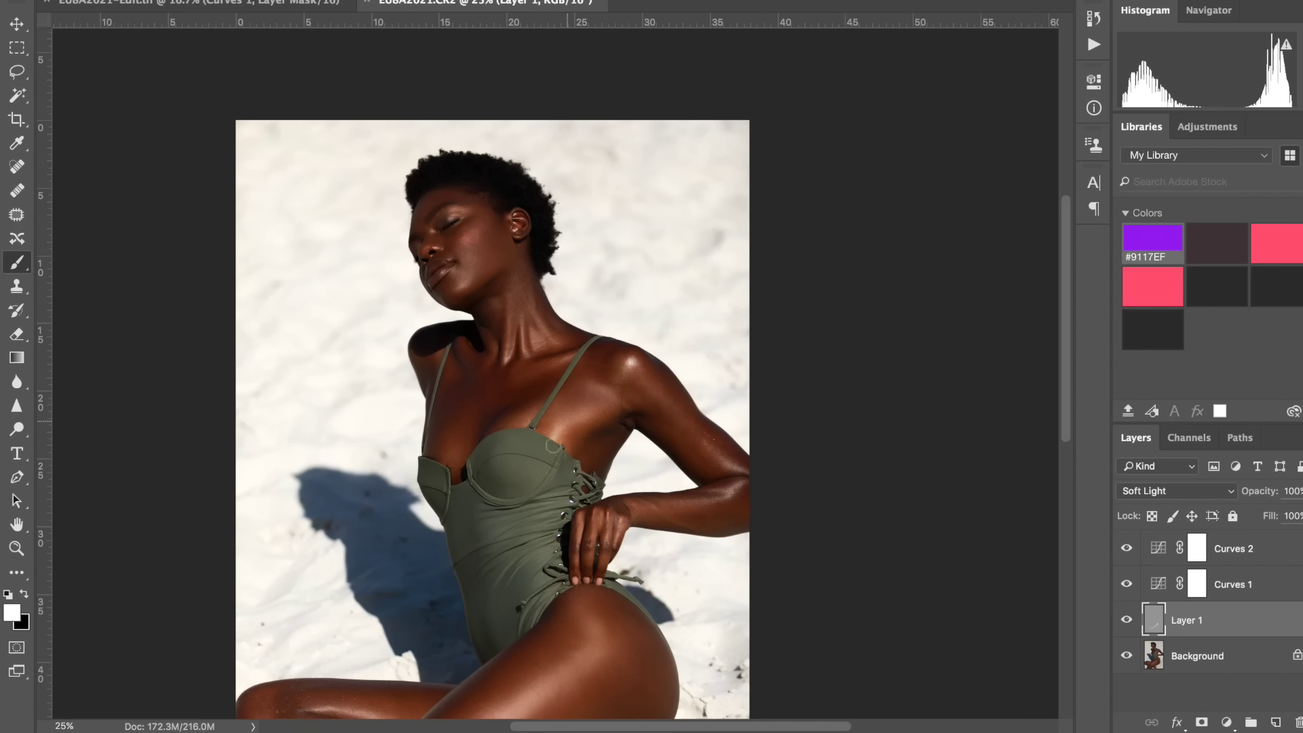
# Brighten the skin highlights on the neck, collarbone and chest with the white brush
pyautogui.moveTo(480, 364); pyautogui.dragTo(487, 381)
pyautogui.moveTo(510, 300); pyautogui.dragTo(530, 354)
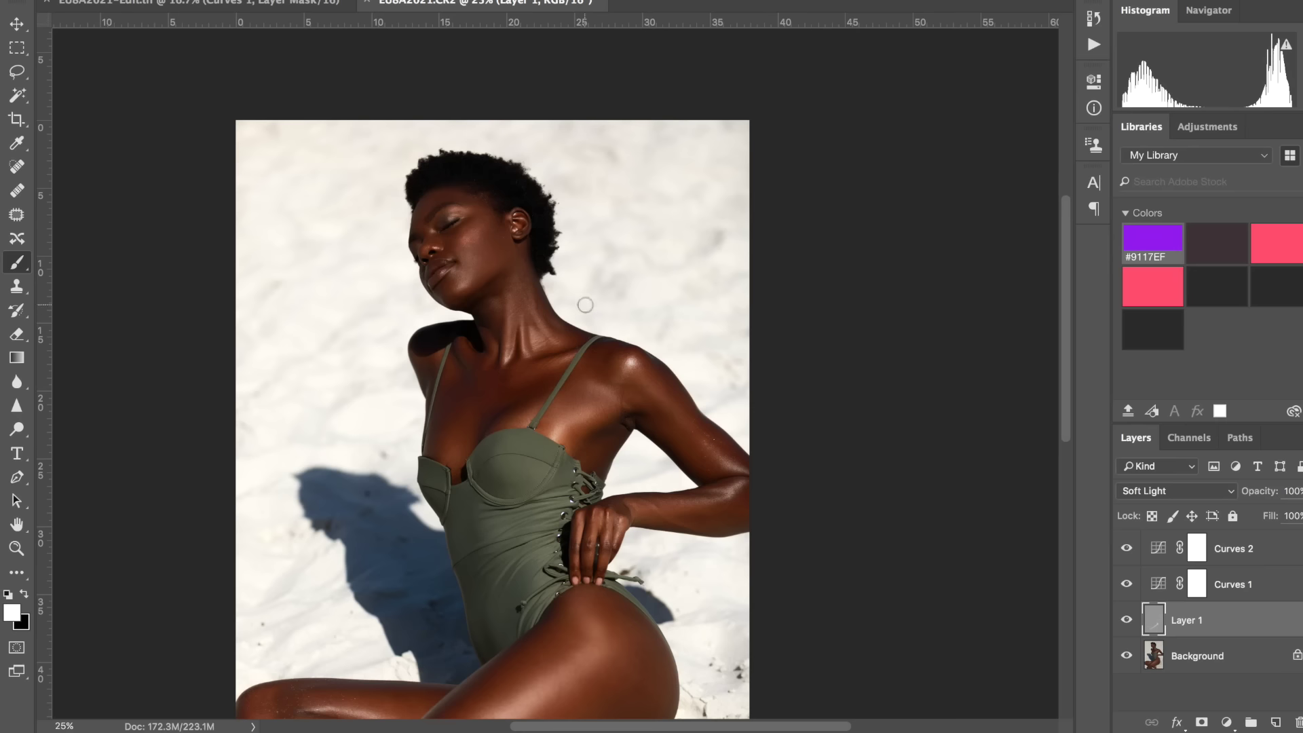
pyautogui.hotkey('ctrl', '=')
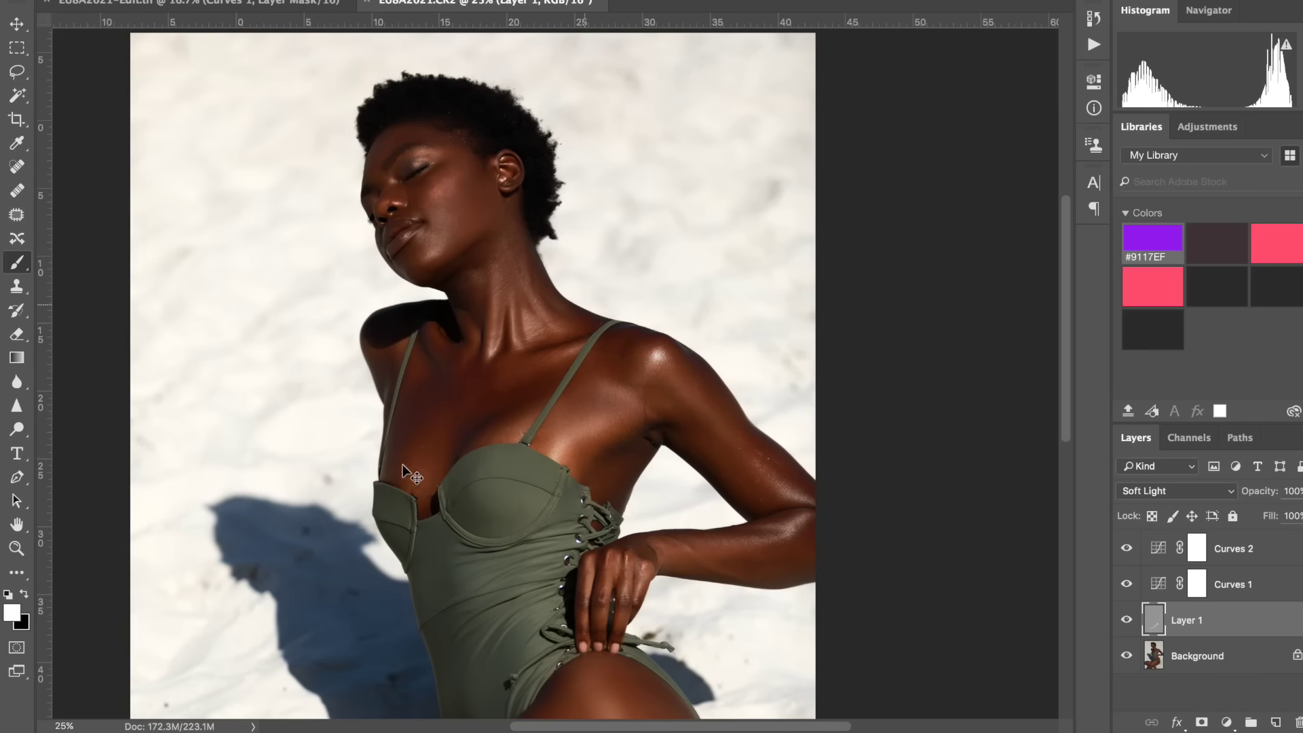
pyautogui.moveTo(407, 478); pyautogui.dragTo(417, 469)
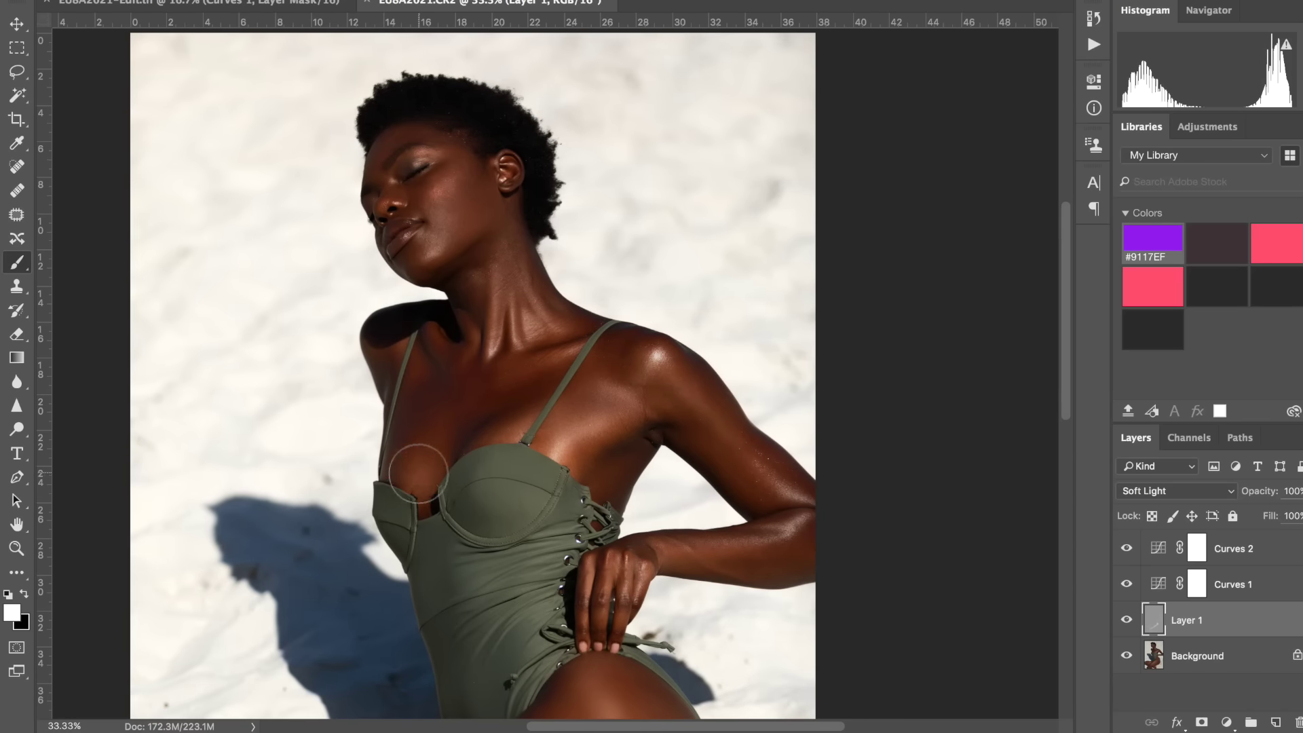
# Dodge the highlights on the cheek, chin, lips and brow with a smaller white brush
pyautogui.scroll(3, 418, 473)
pyautogui.hotkey('ctrl', '=')
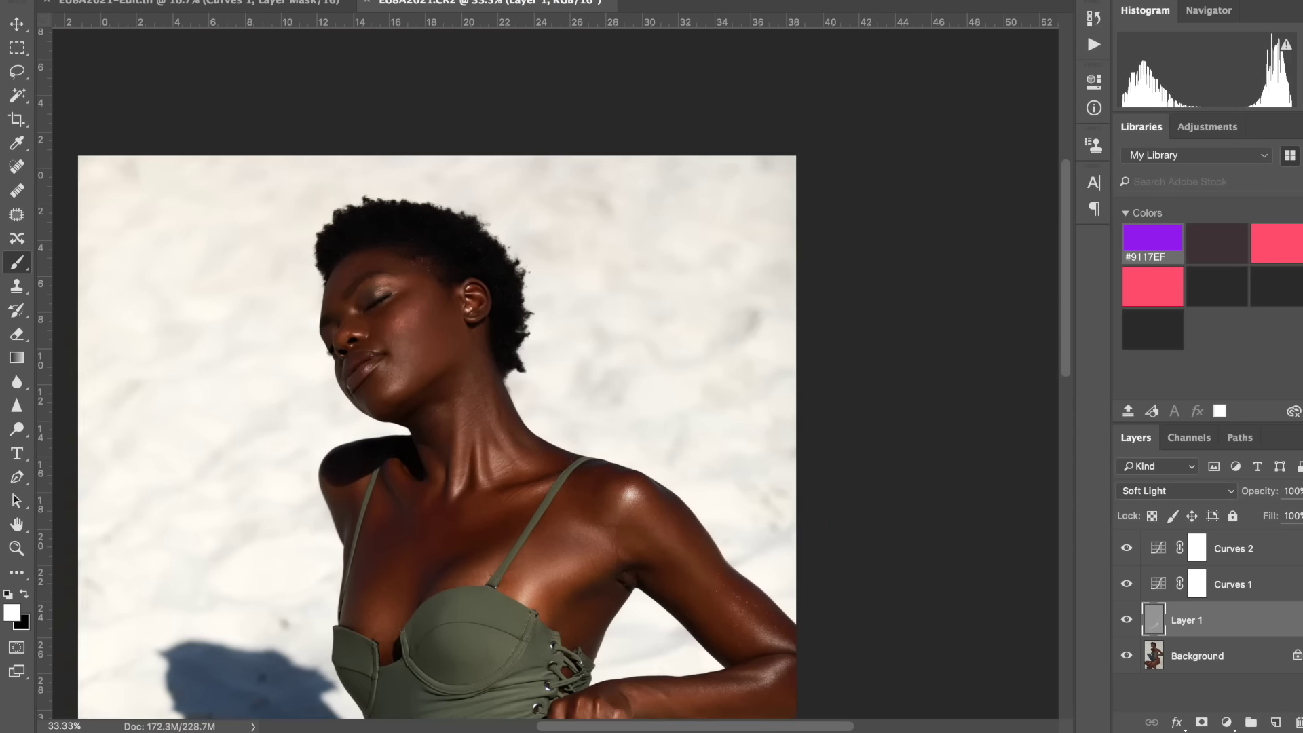
pyautogui.hotkey('ctrl', '=')
pyautogui.hscroll(-5, 309, 291)
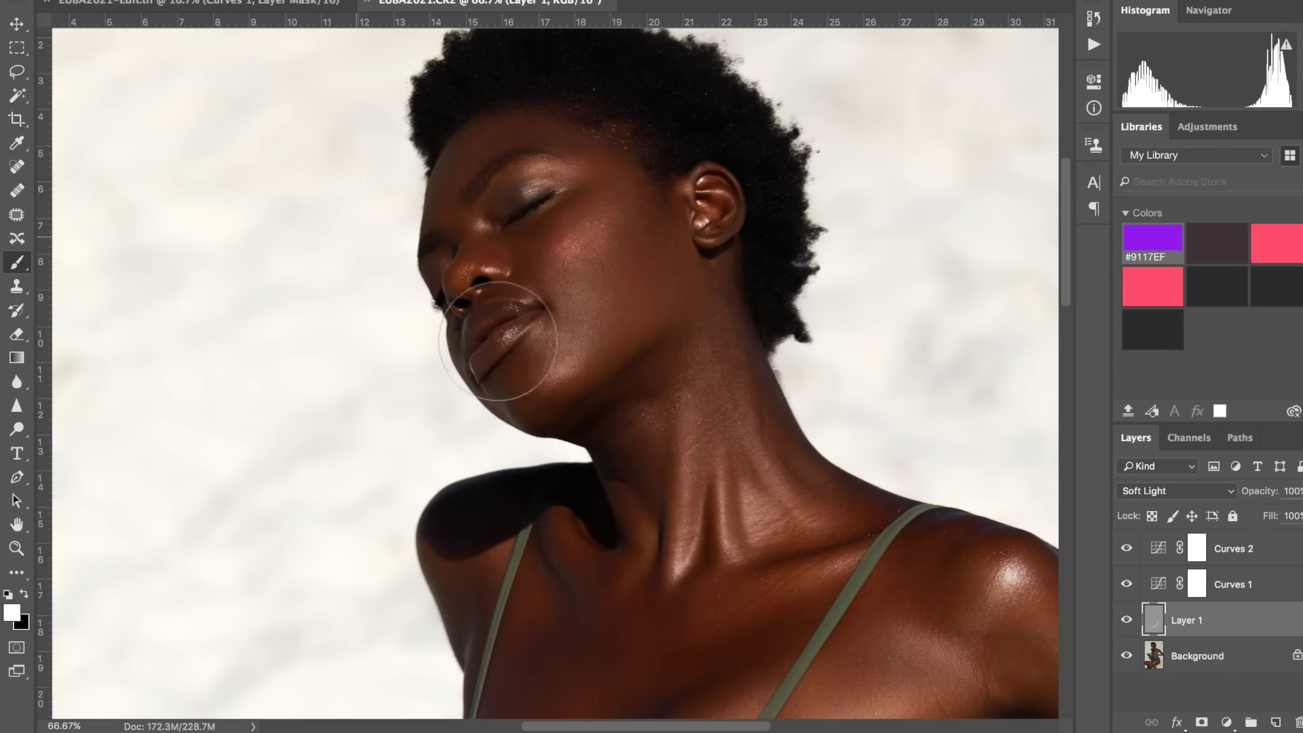
pyautogui.press('[')
pyautogui.press('[')
pyautogui.press('[')
pyautogui.press('[')
pyautogui.press('[')
pyautogui.moveTo(577, 232); pyautogui.dragTo(596, 220)
pyautogui.moveTo(548, 365)
pyautogui.mouseDown()
pyautogui.moveTo(571, 351)
pyautogui.moveTo(500, 342)
pyautogui.mouseUp()
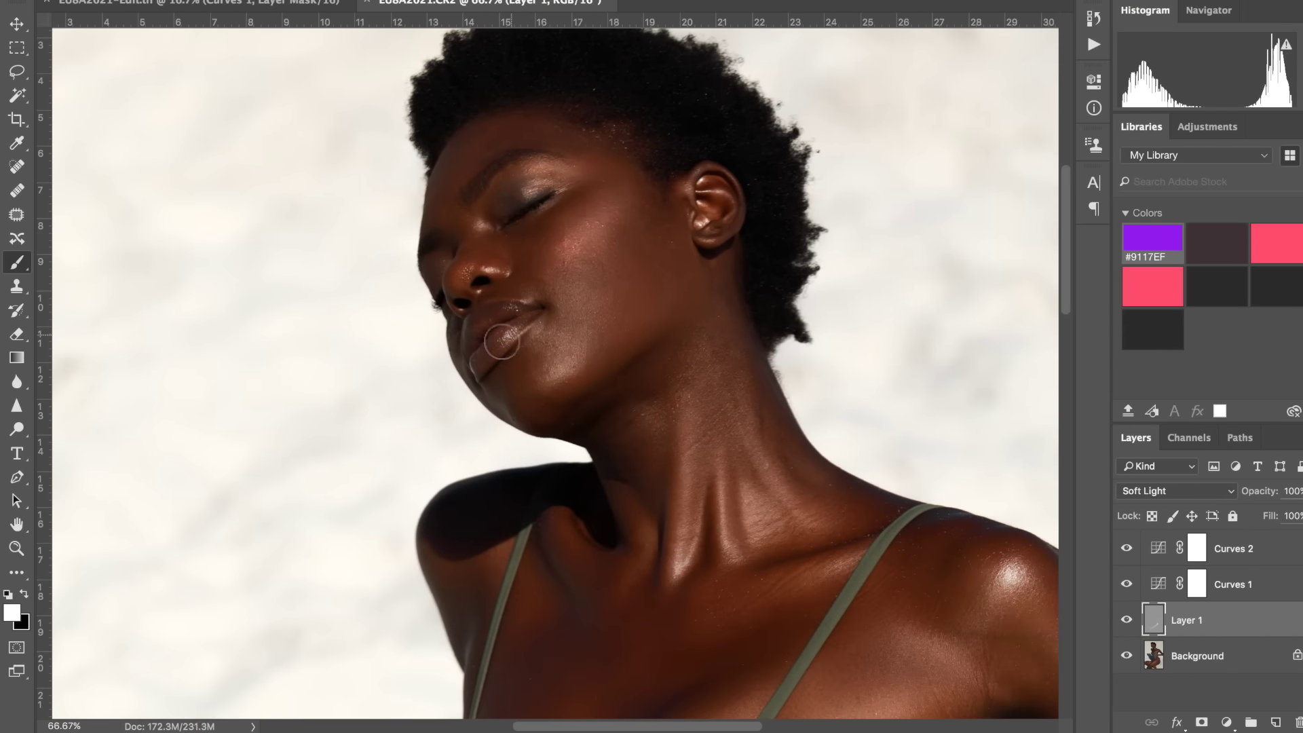
pyautogui.moveTo(536, 166)
pyautogui.mouseDown()
pyautogui.moveTo(529, 182)
pyautogui.moveTo(550, 172)
pyautogui.mouseUp()
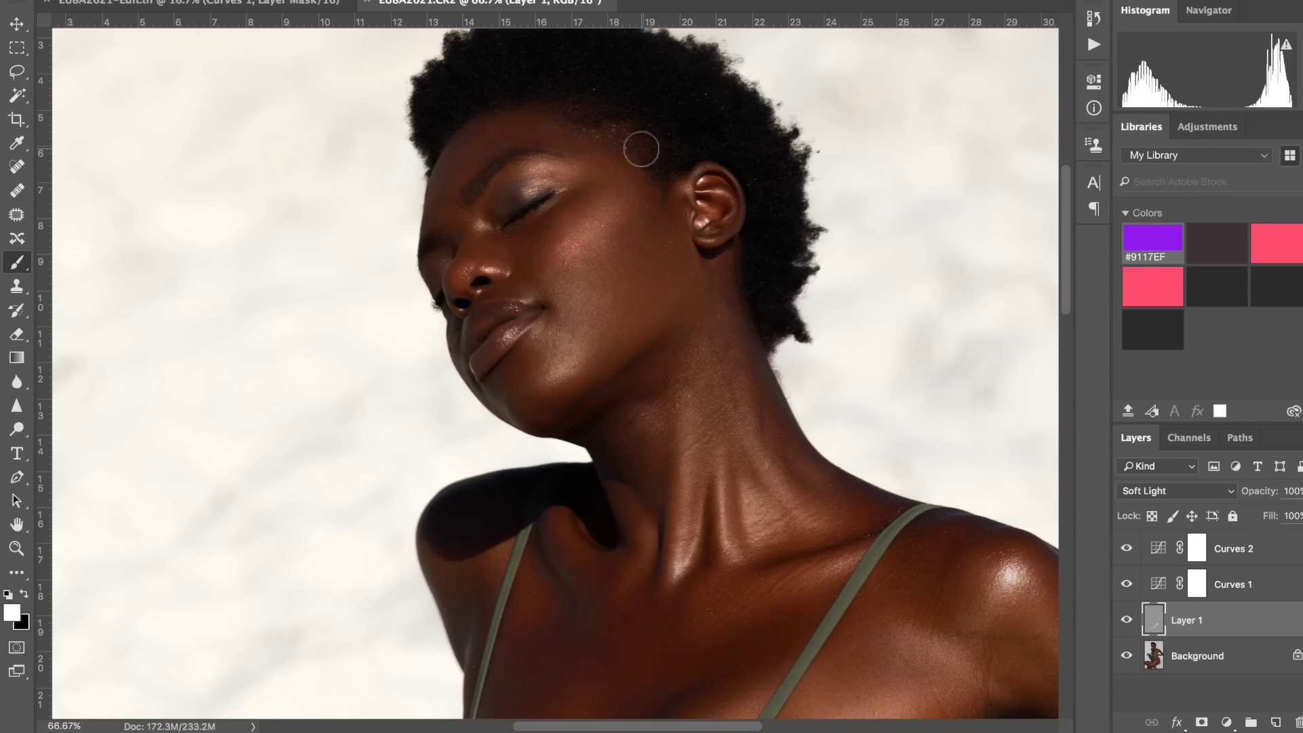
pyautogui.hotkey('ctrl', '0')
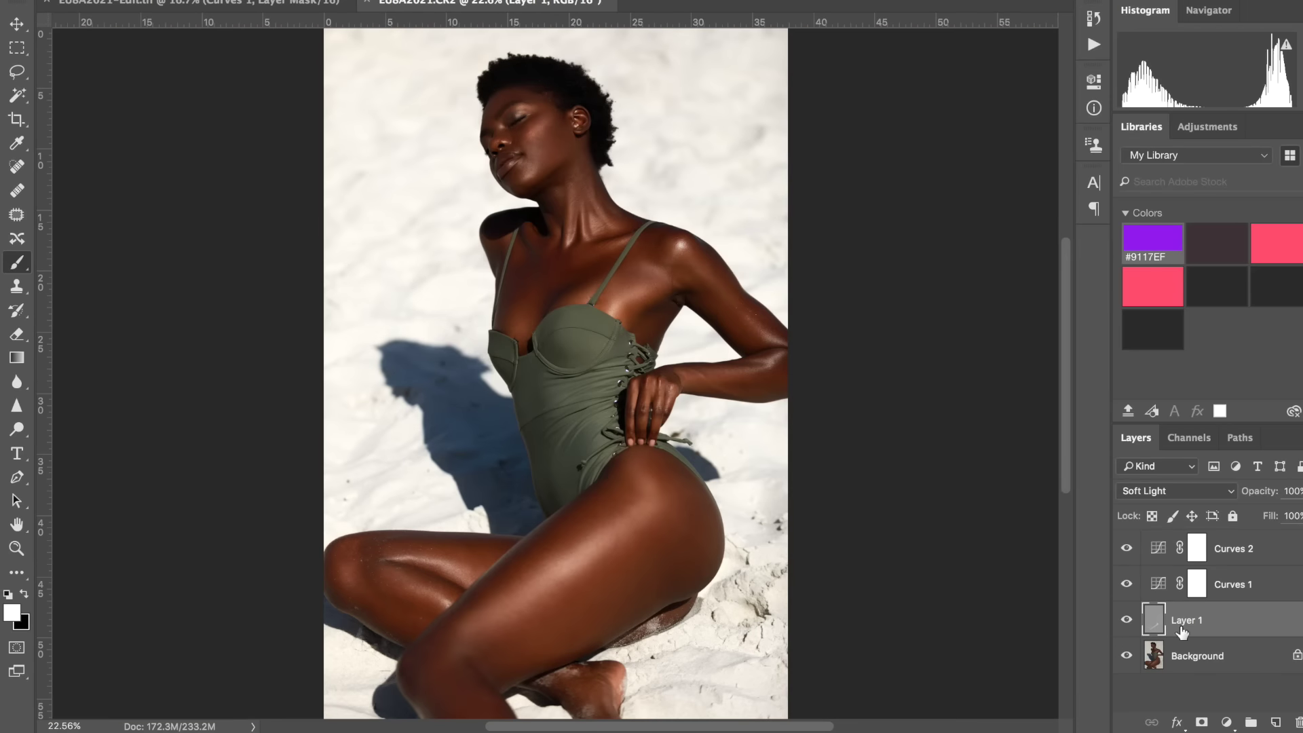
# Add a Curves adjustment layer above Layer 1 with points at input 121, output 134 and input 72, output 76
pyautogui.click(1225, 724)
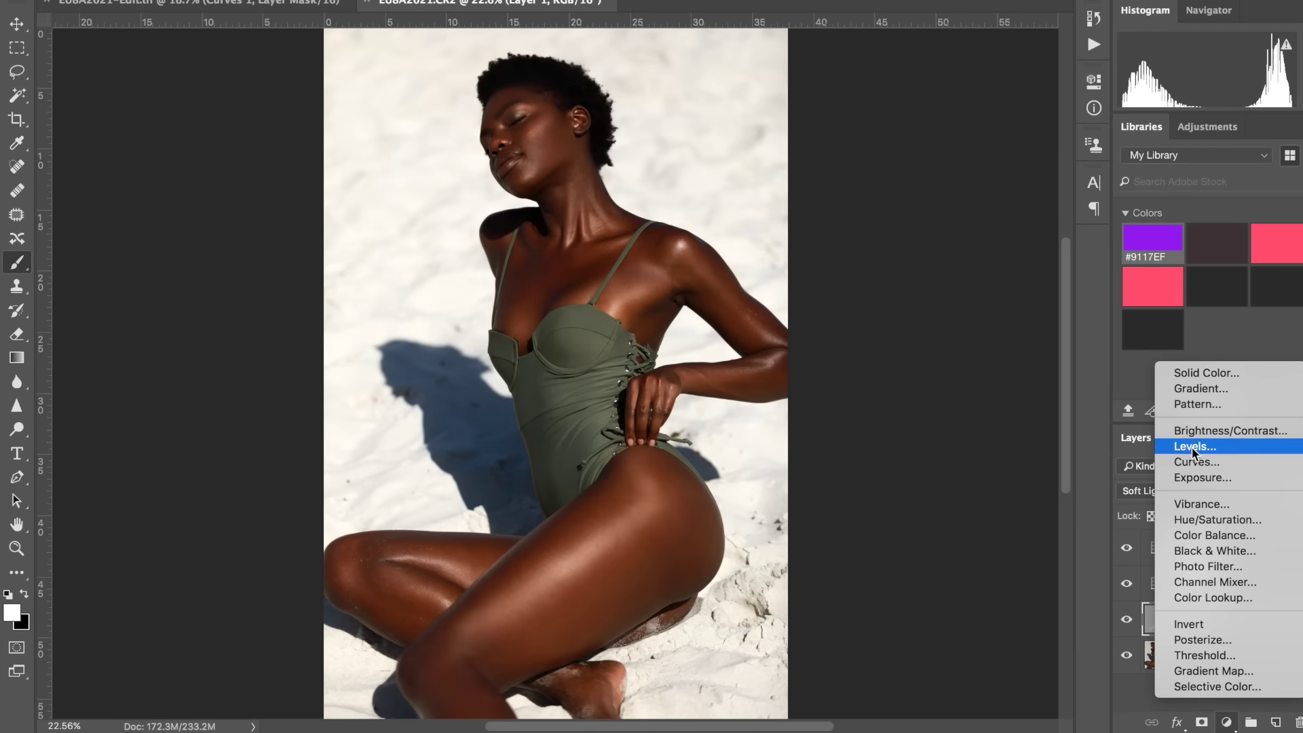
pyautogui.click(1194, 457)
pyautogui.click(982, 234)
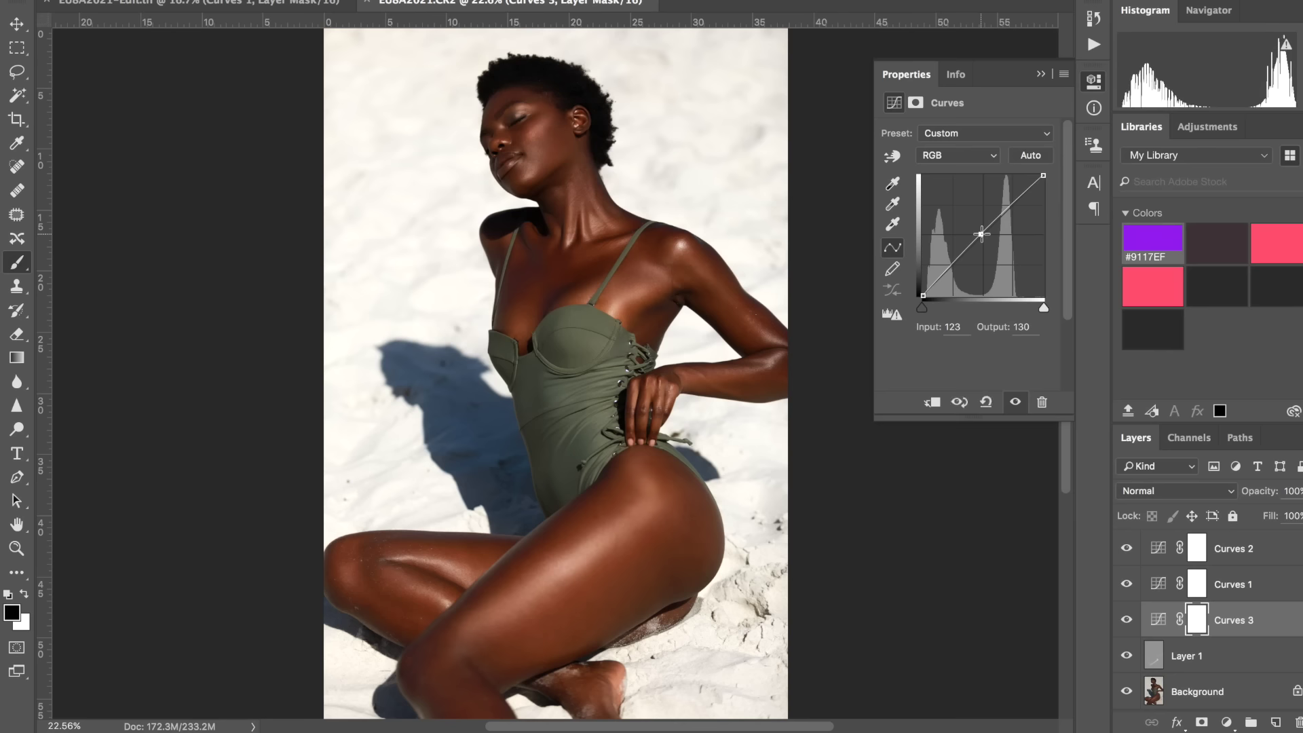
pyautogui.click(959, 261)
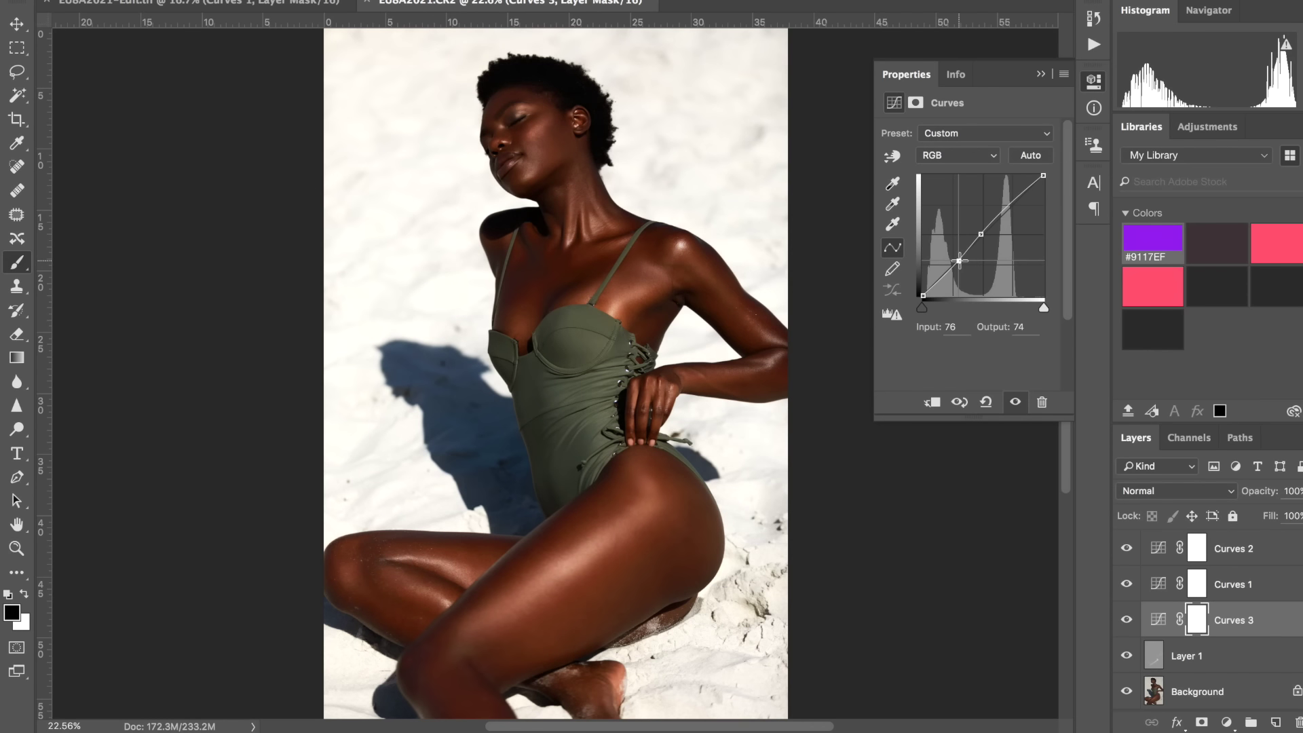
pyautogui.moveTo(980, 234); pyautogui.dragTo(980, 232)
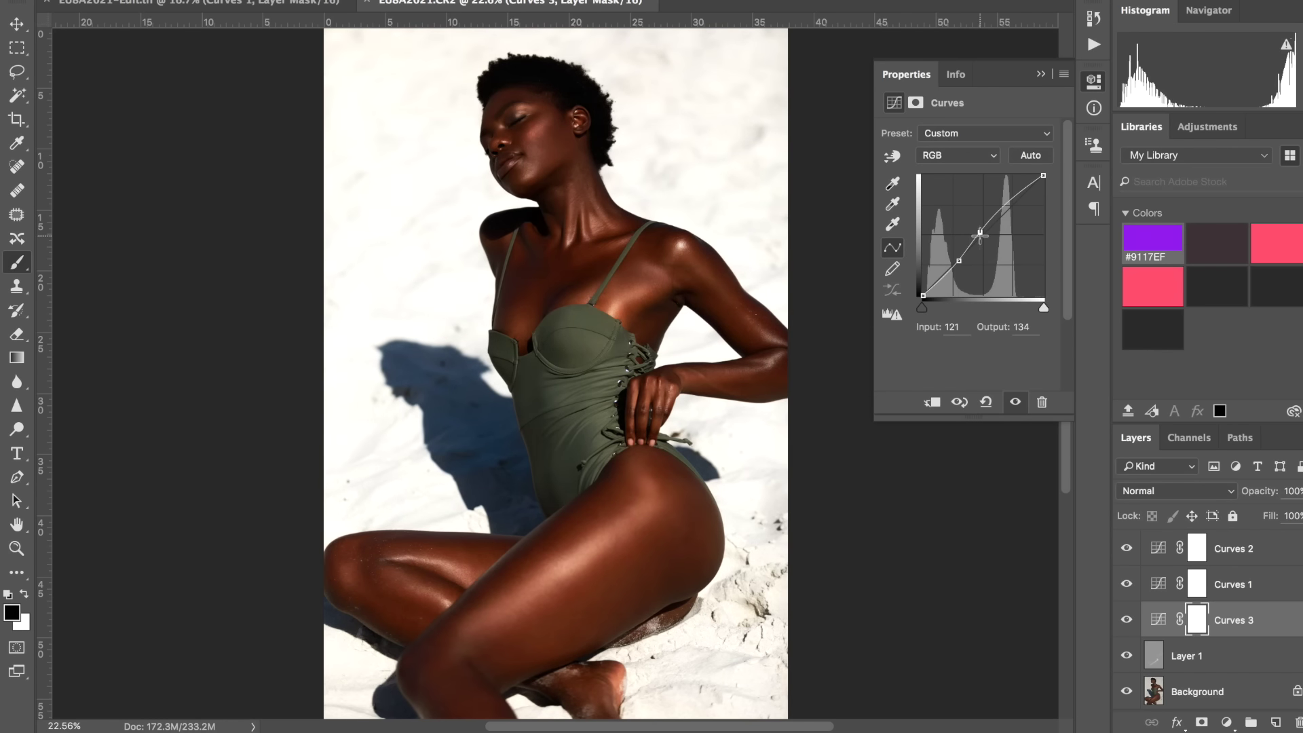
pyautogui.click(959, 261)
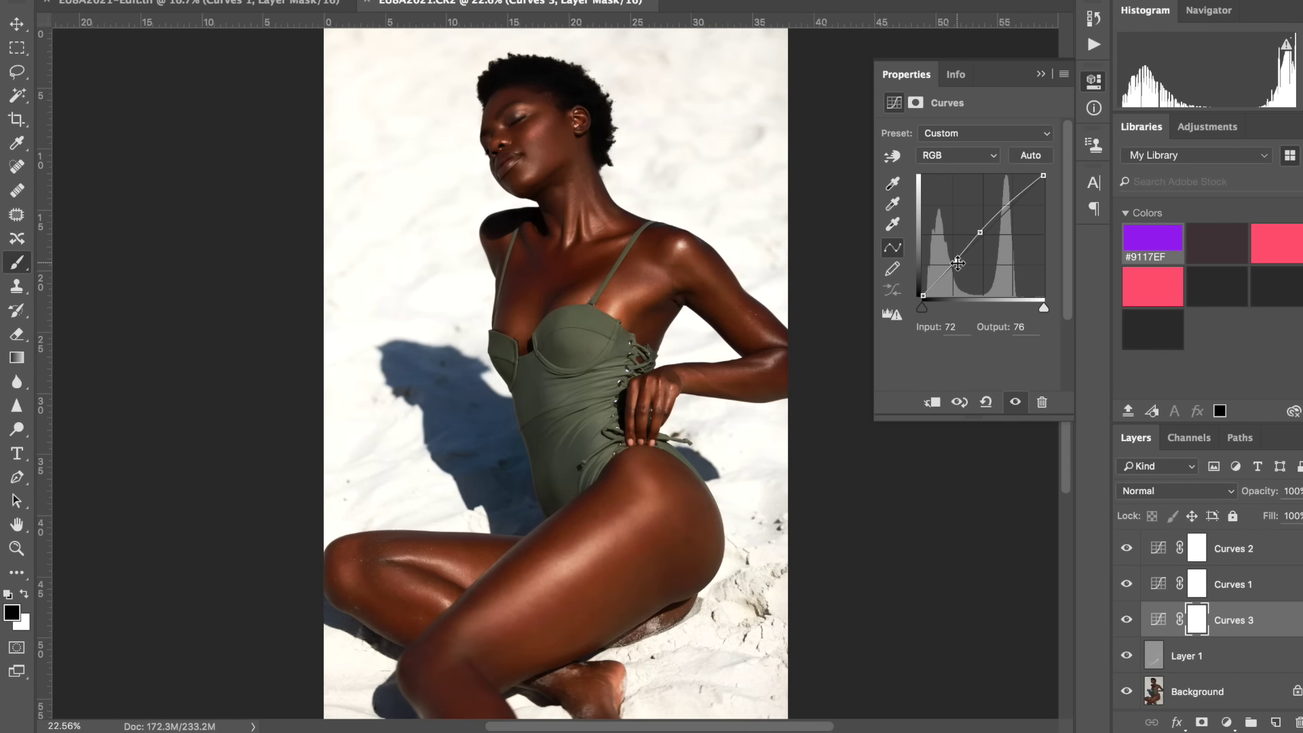
pyautogui.click(1040, 76)
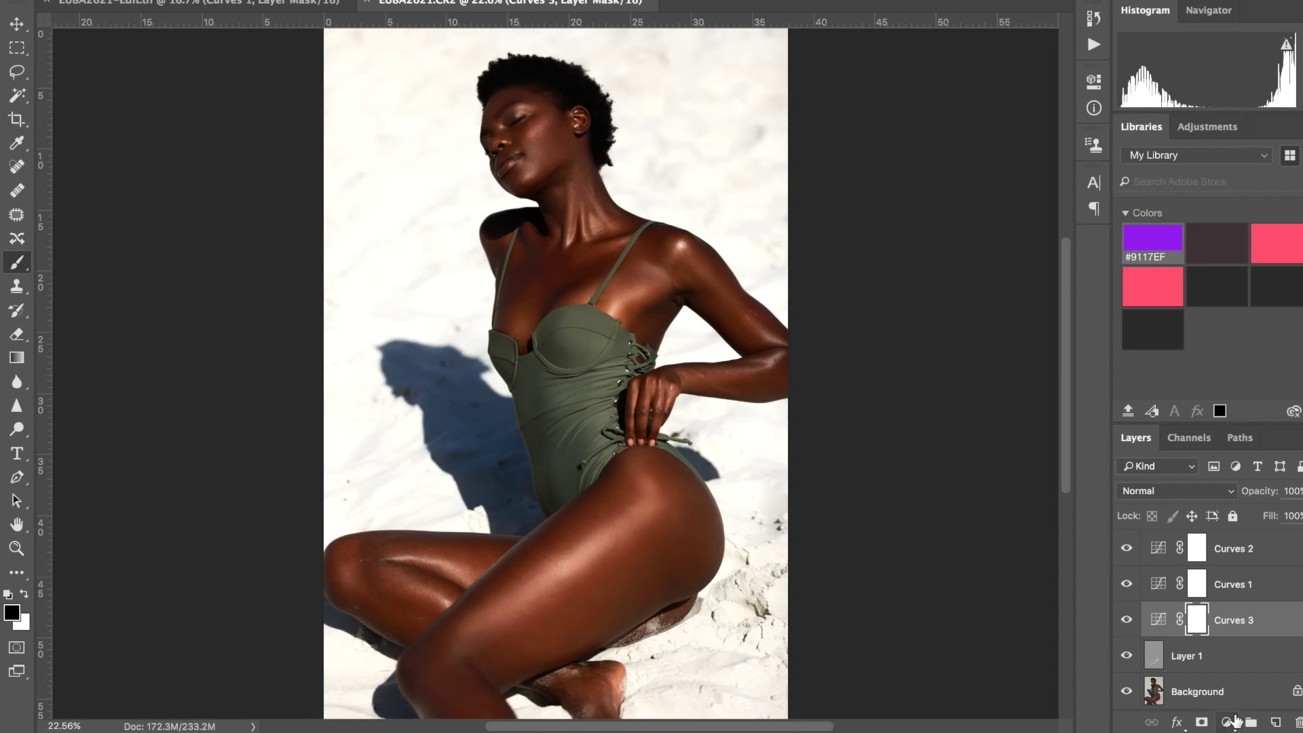
# Add a Photo Filter adjustment layer using Cooling Filter (82) at 38% layer opacity and compare the image with and without it
pyautogui.click(1227, 723)
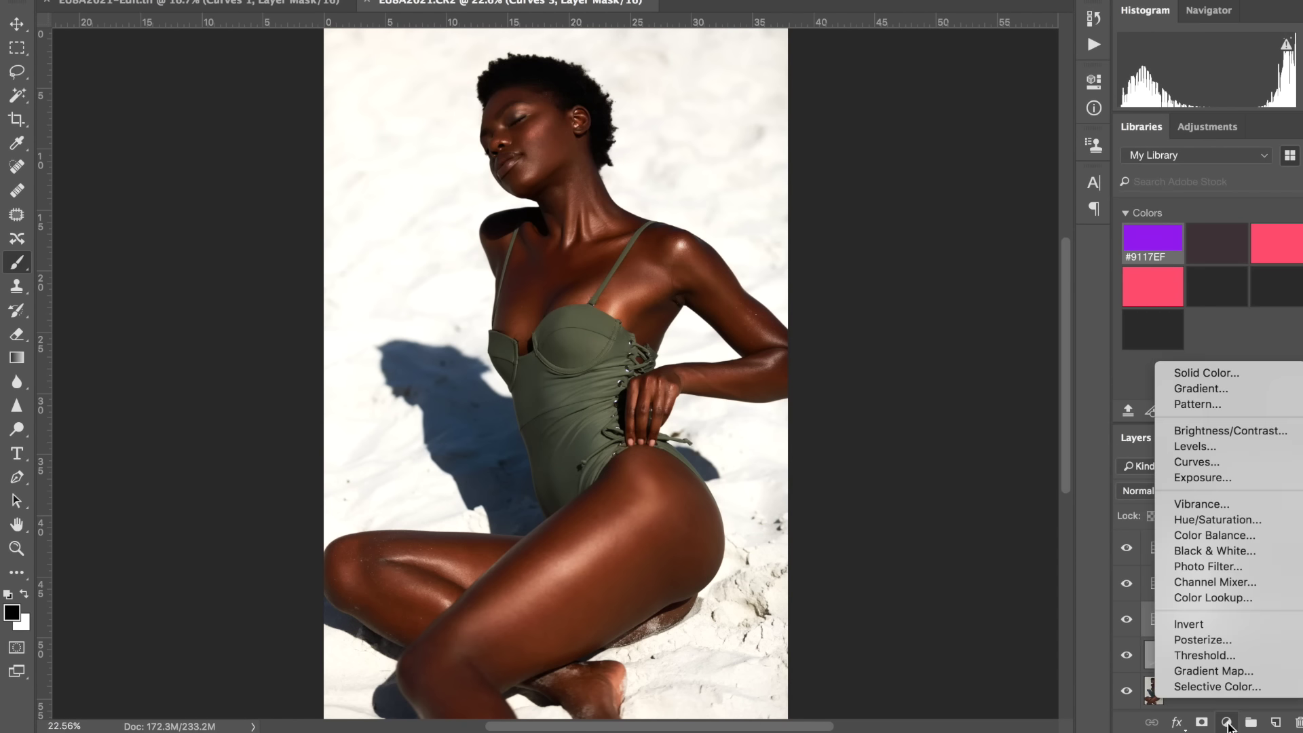
pyautogui.click(1213, 568)
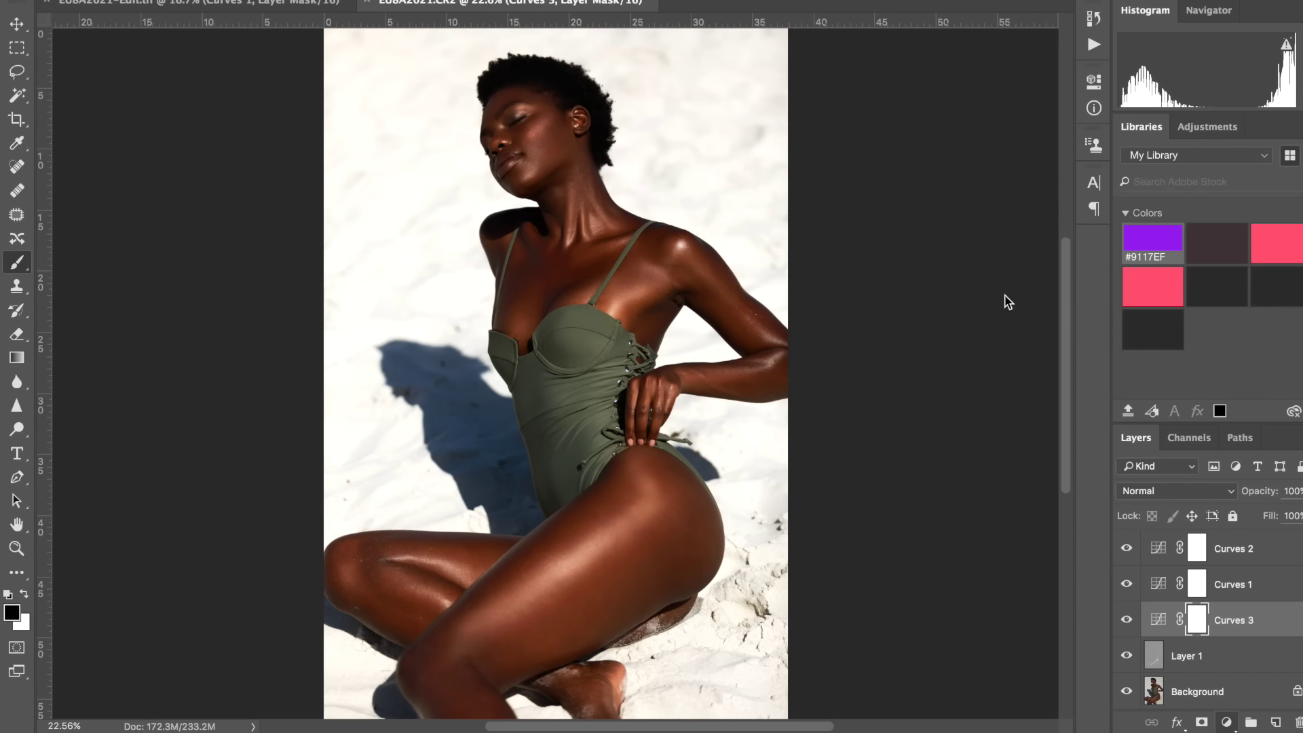
pyautogui.click(964, 134)
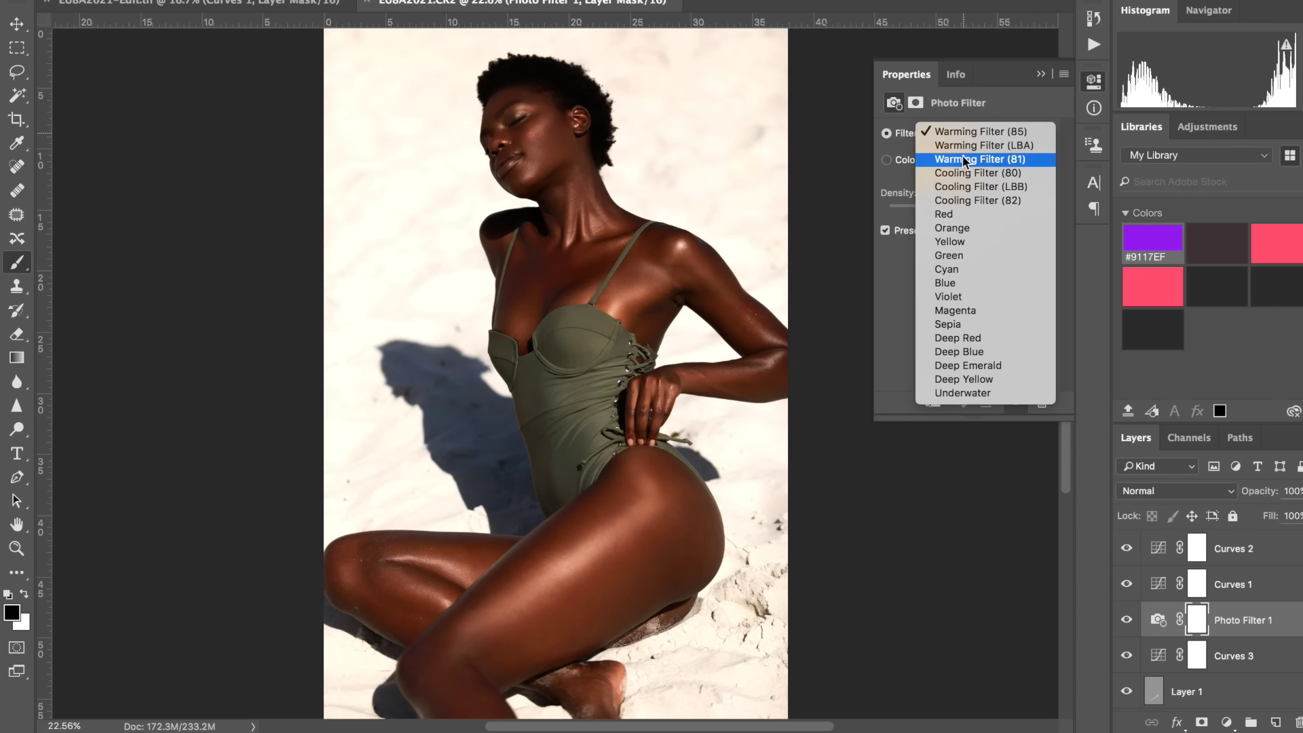
pyautogui.click(963, 200)
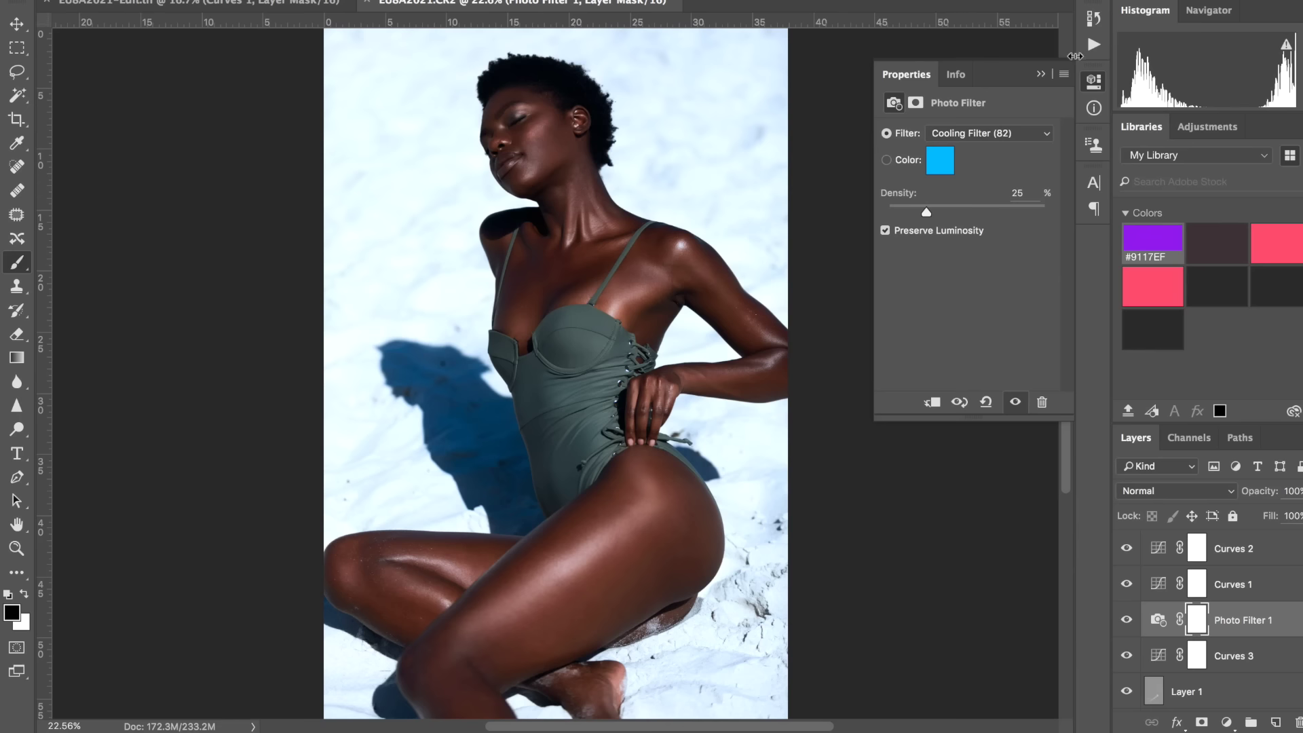
pyautogui.click(1040, 74)
pyautogui.moveTo(1266, 496); pyautogui.dragTo(1210, 482)
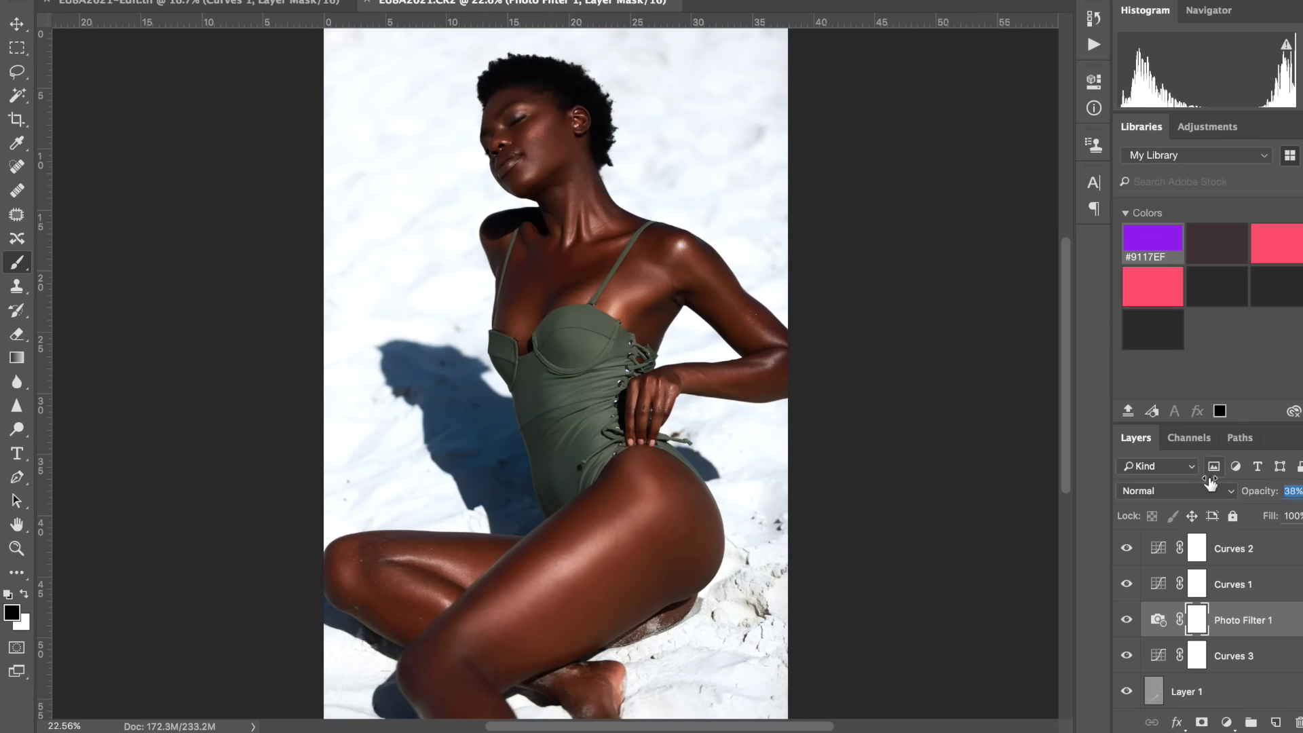
pyautogui.click(1123, 623)
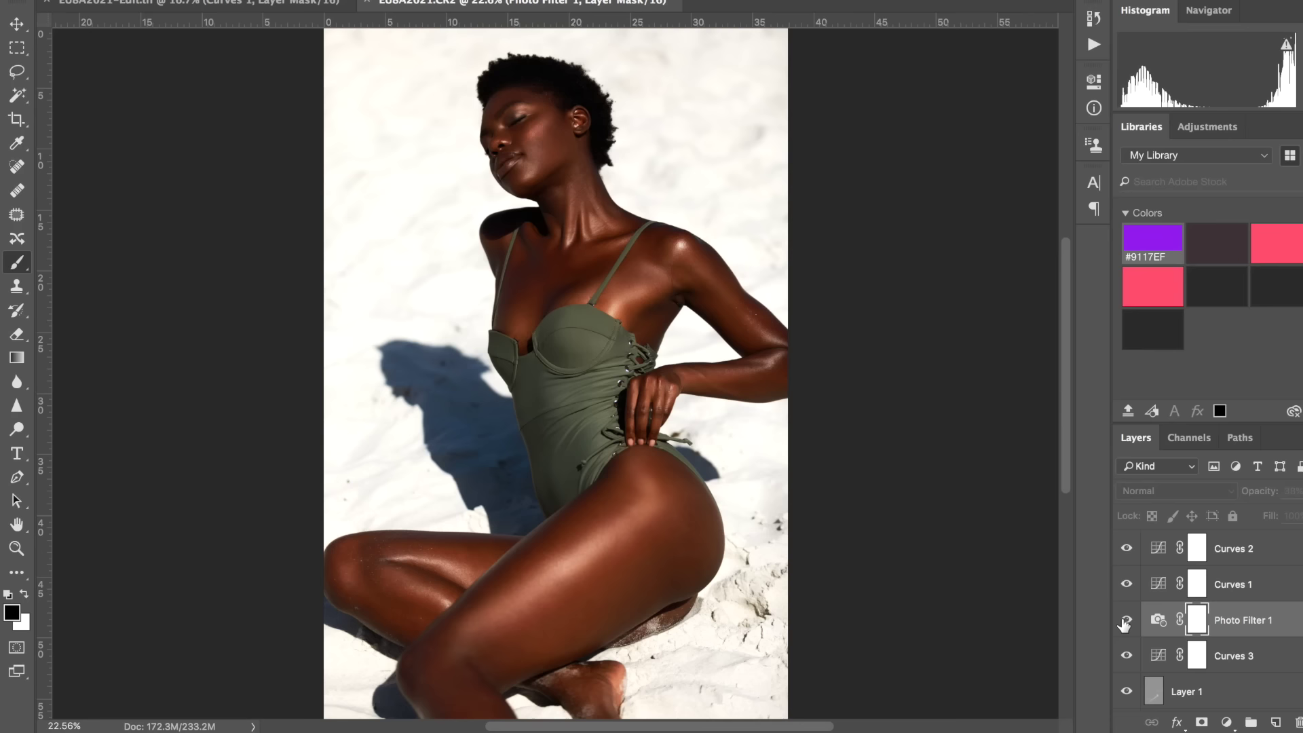
pyautogui.click(1123, 623)
pyautogui.click(1123, 623)
pyautogui.click(1124, 623)
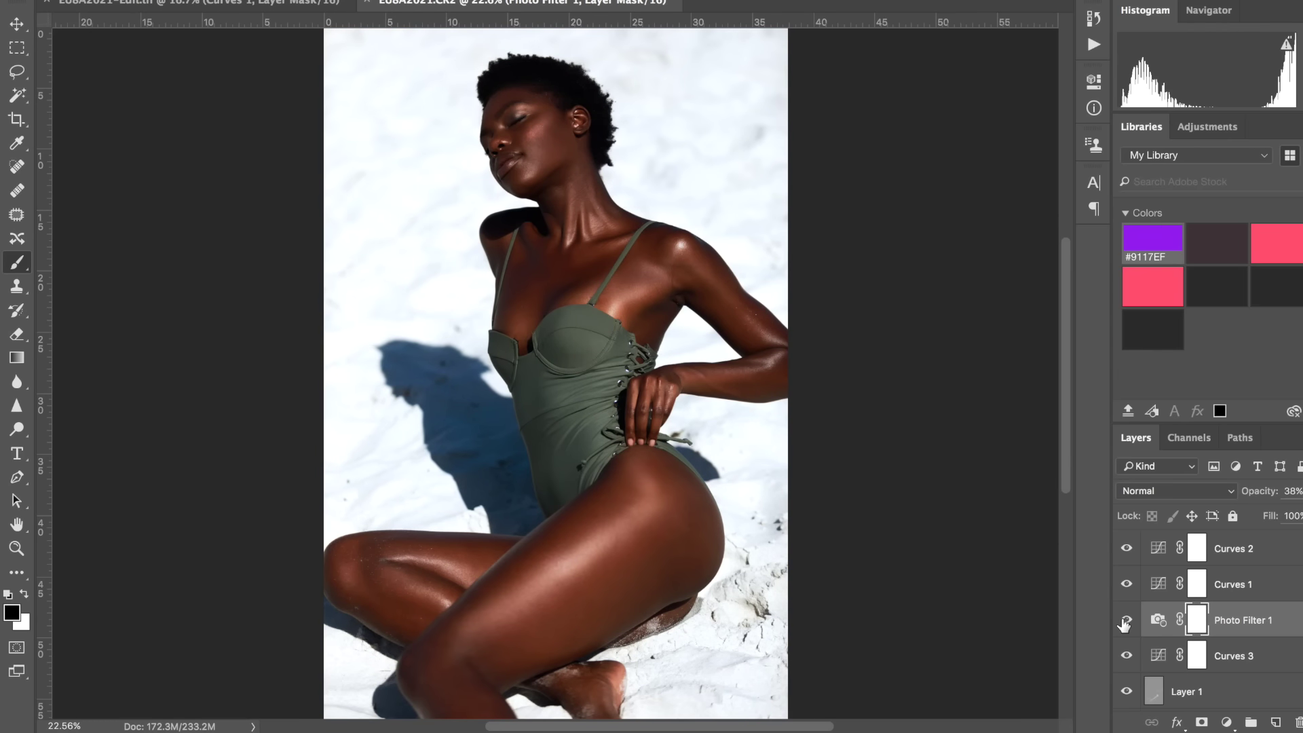
# Lower the Photo Filter layer's opacity to 30% and check the effect by hiding and showing the layer
pyautogui.moveTo(1268, 493); pyautogui.dragTo(1263, 493)
pyautogui.click(1127, 619)
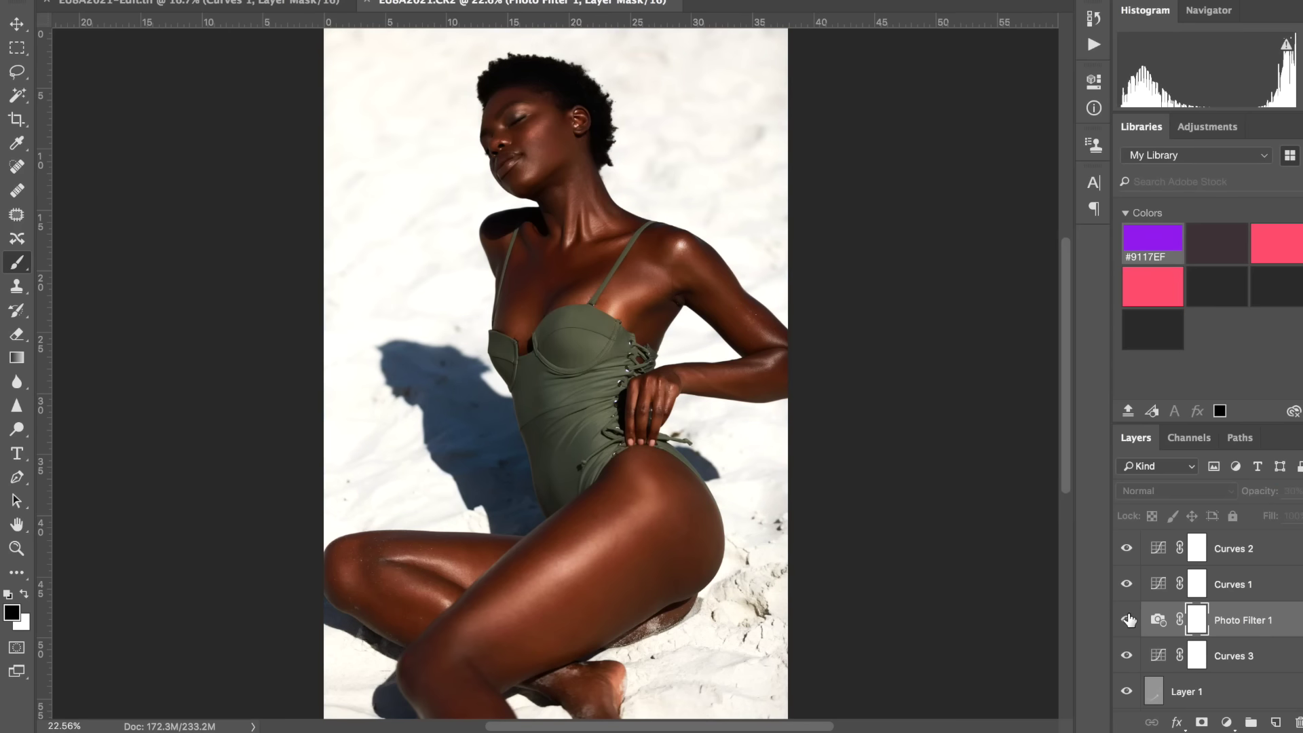
pyautogui.click(1127, 619)
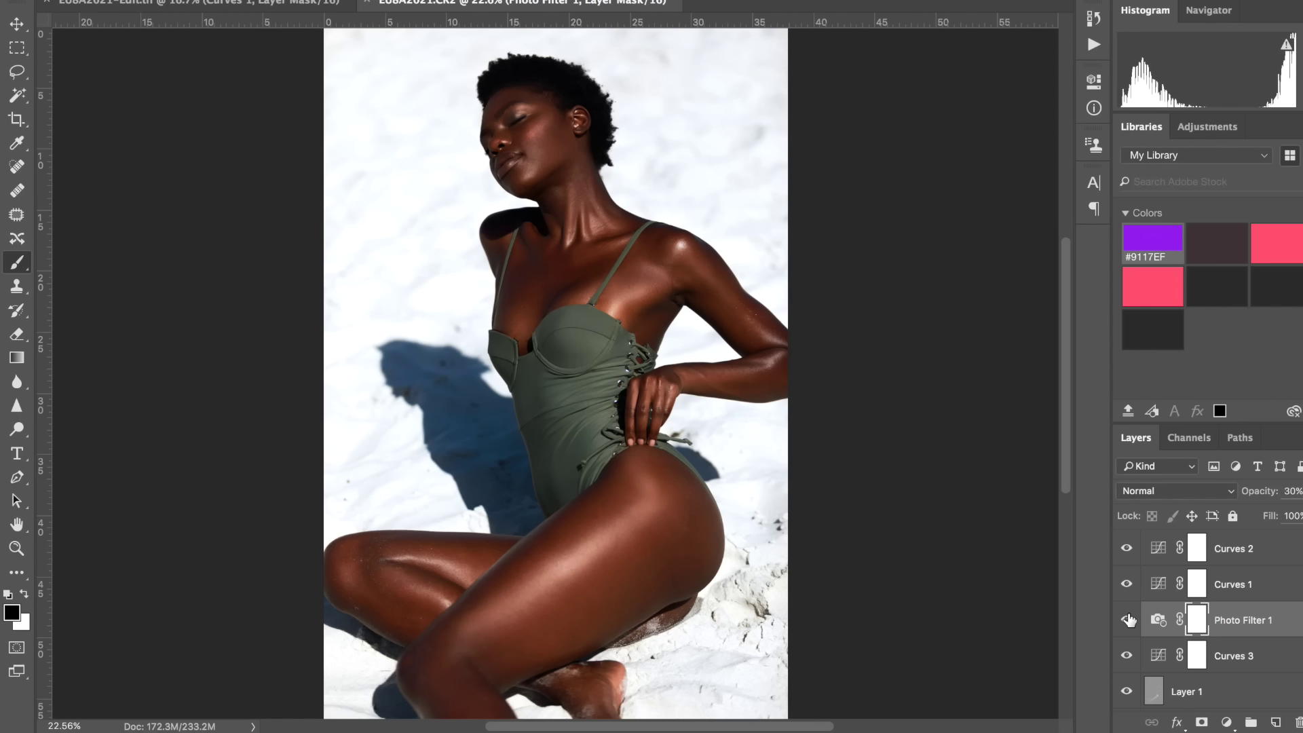
pyautogui.click(1125, 620)
pyautogui.click(1125, 621)
# Add a Selective Color adjustment layer with Blacks at Cyan +1, Magenta +1 and Yellow +1, and compare the image with and without it
pyautogui.click(1225, 722)
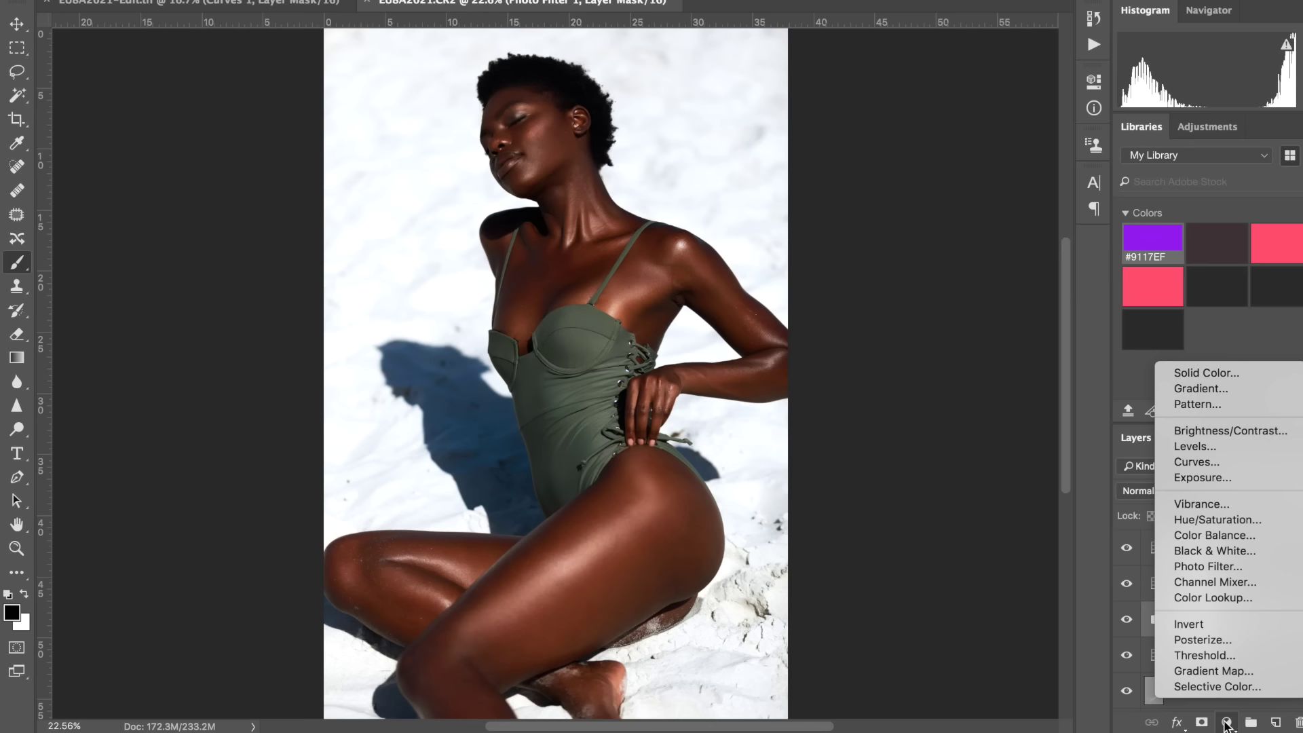
pyautogui.click(1224, 683)
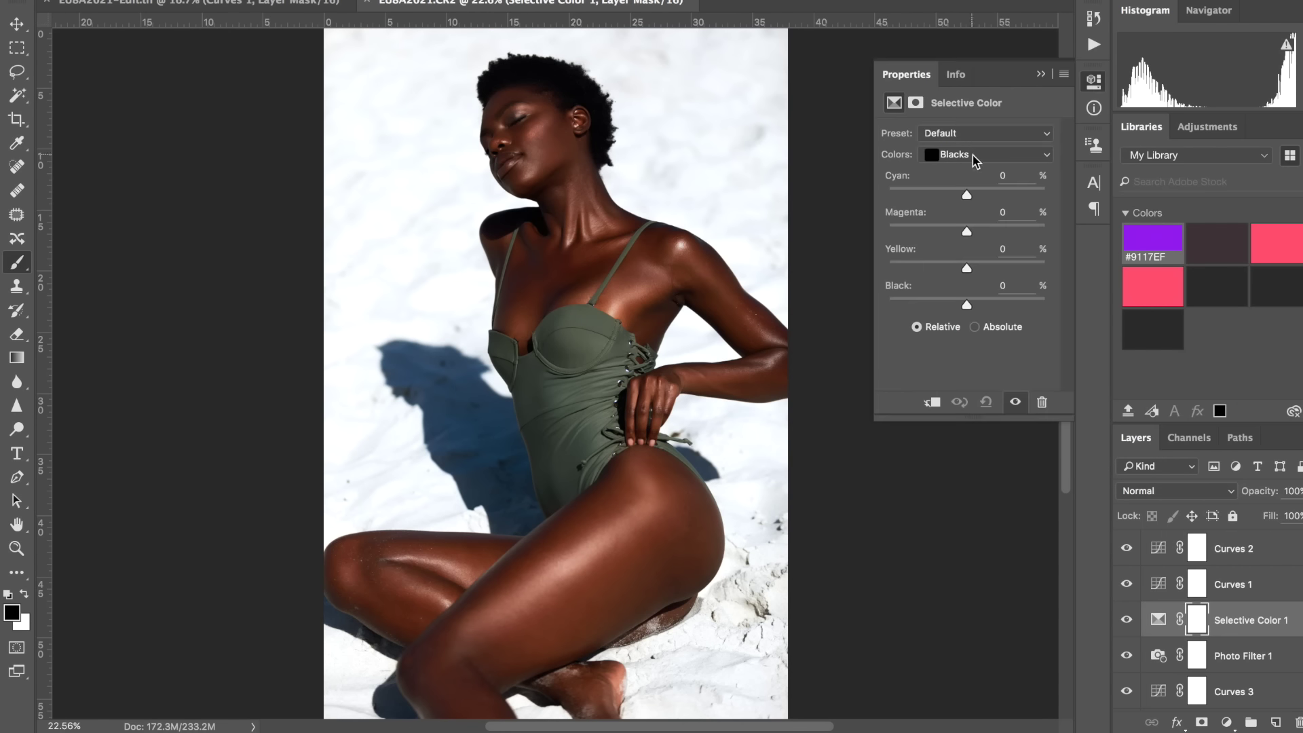
pyautogui.moveTo(967, 198); pyautogui.dragTo(968, 198)
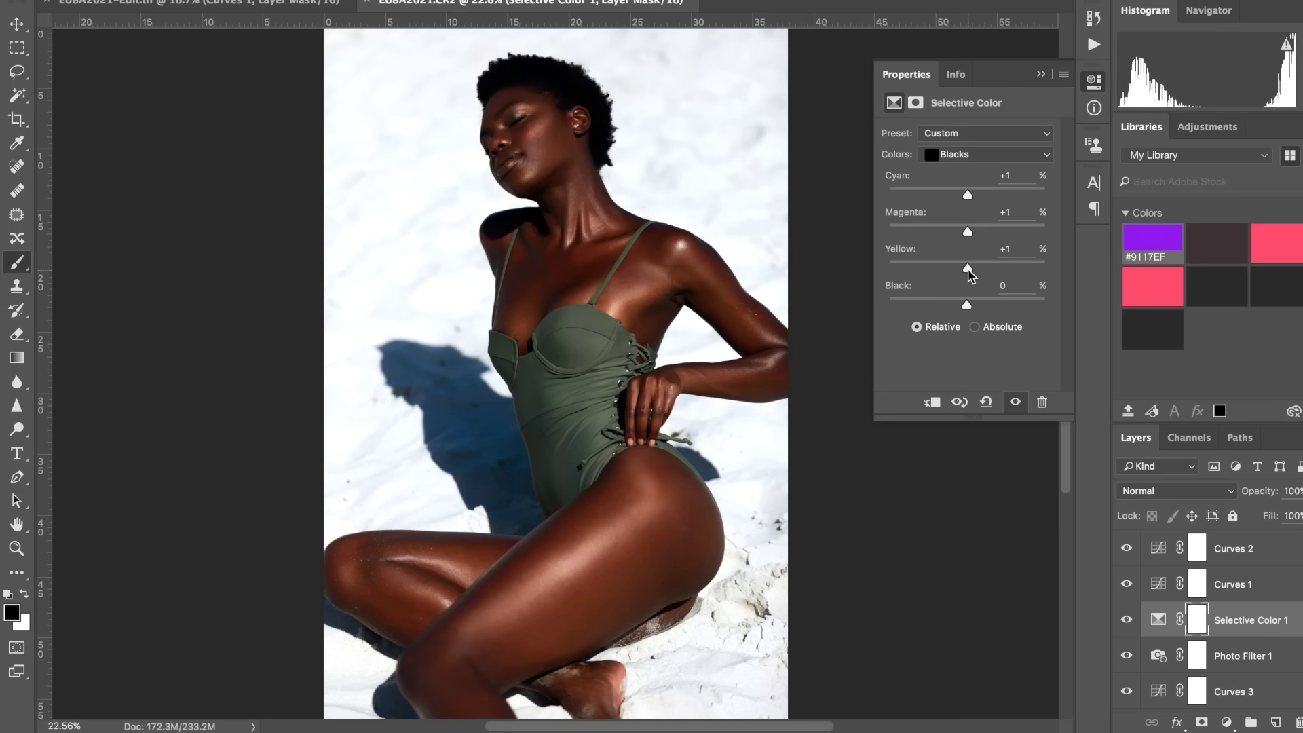
pyautogui.click(1124, 620)
pyautogui.click(1125, 620)
pyautogui.click(1125, 620)
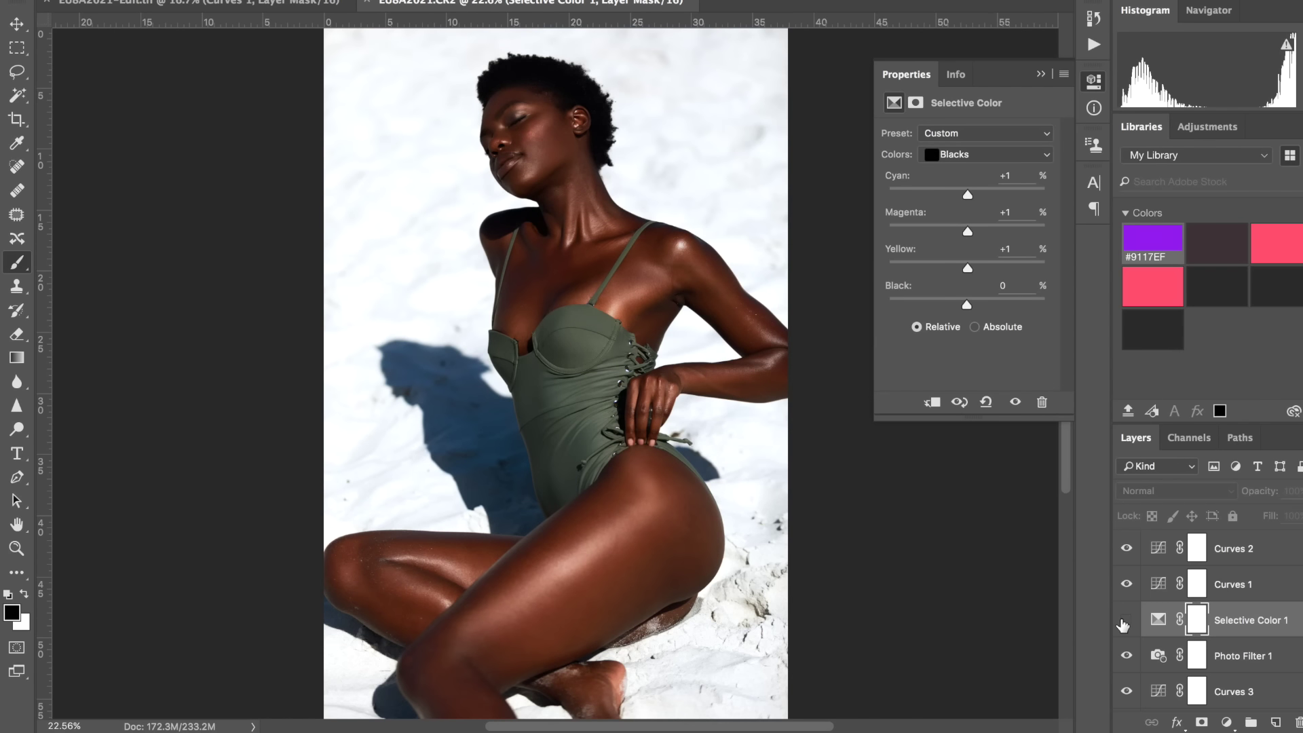
pyautogui.click(1124, 620)
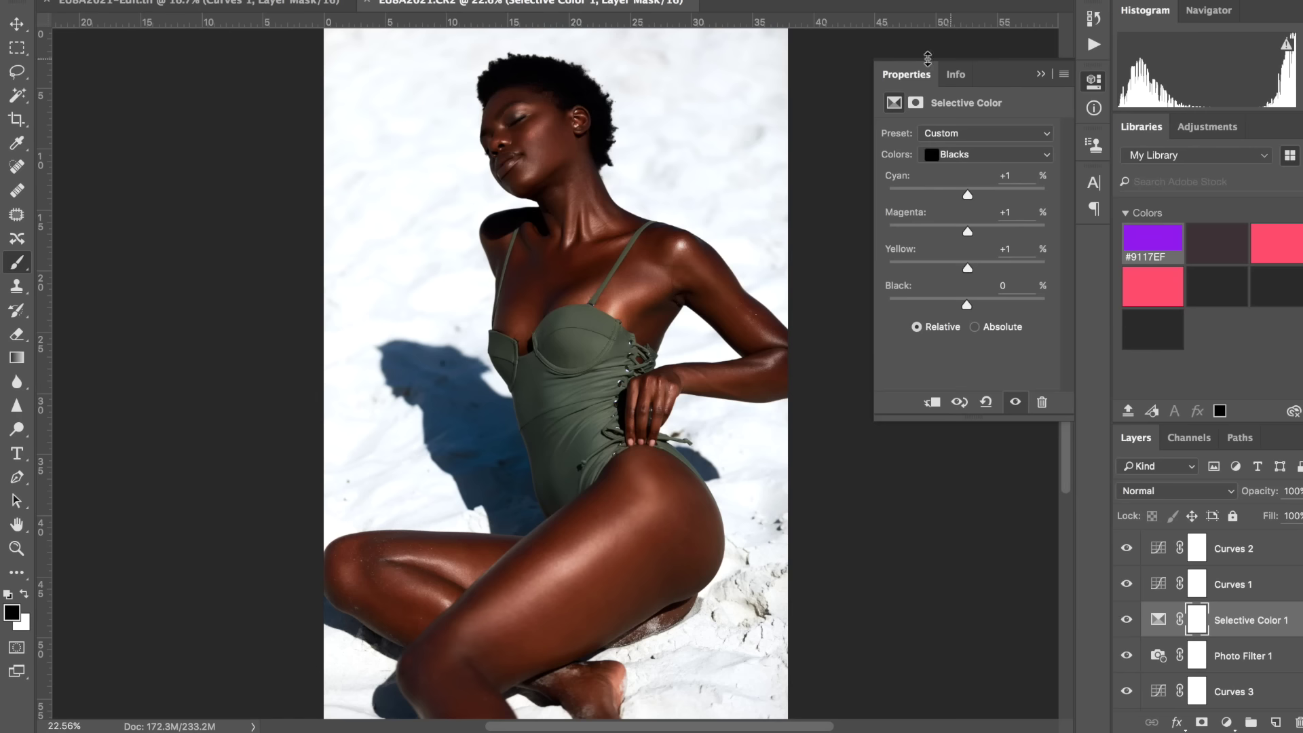
pyautogui.click(1040, 74)
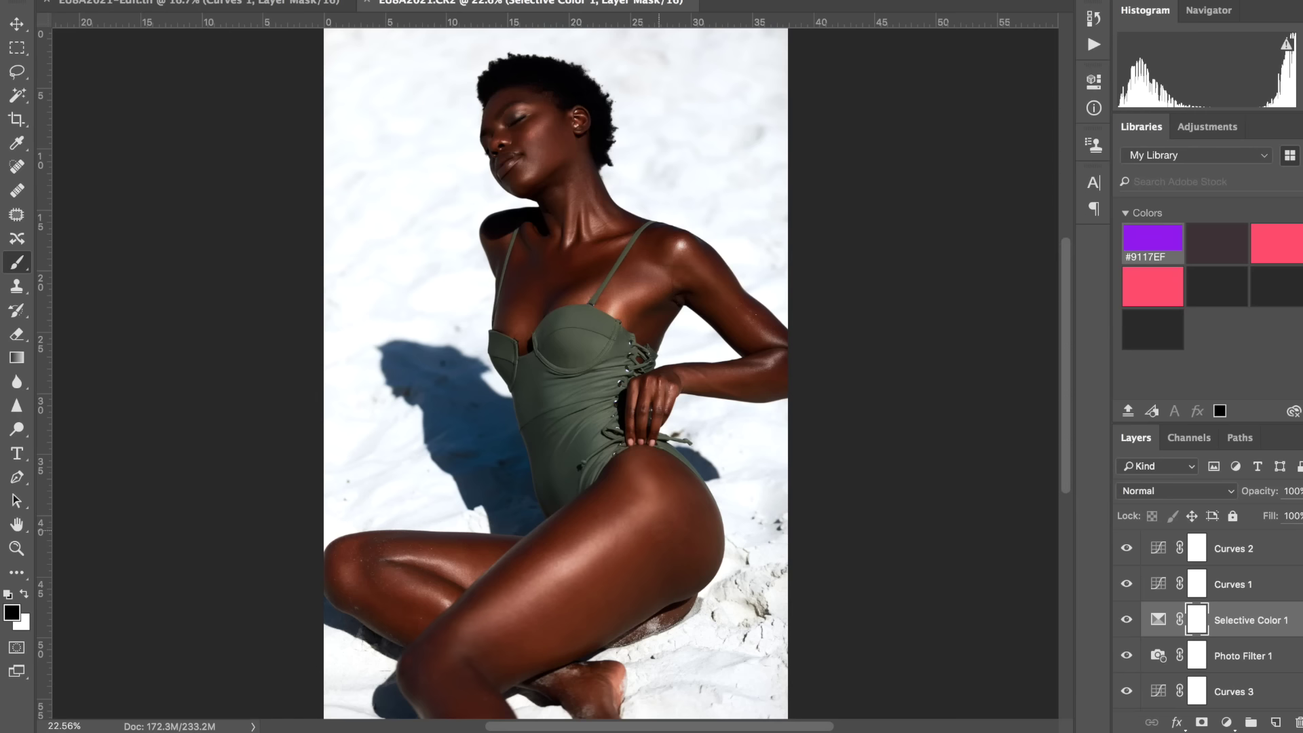
# Dodge more highlights on Layer 1 with a white brush over the hip, chest and neck
pyautogui.scroll(-2, 1228, 636)
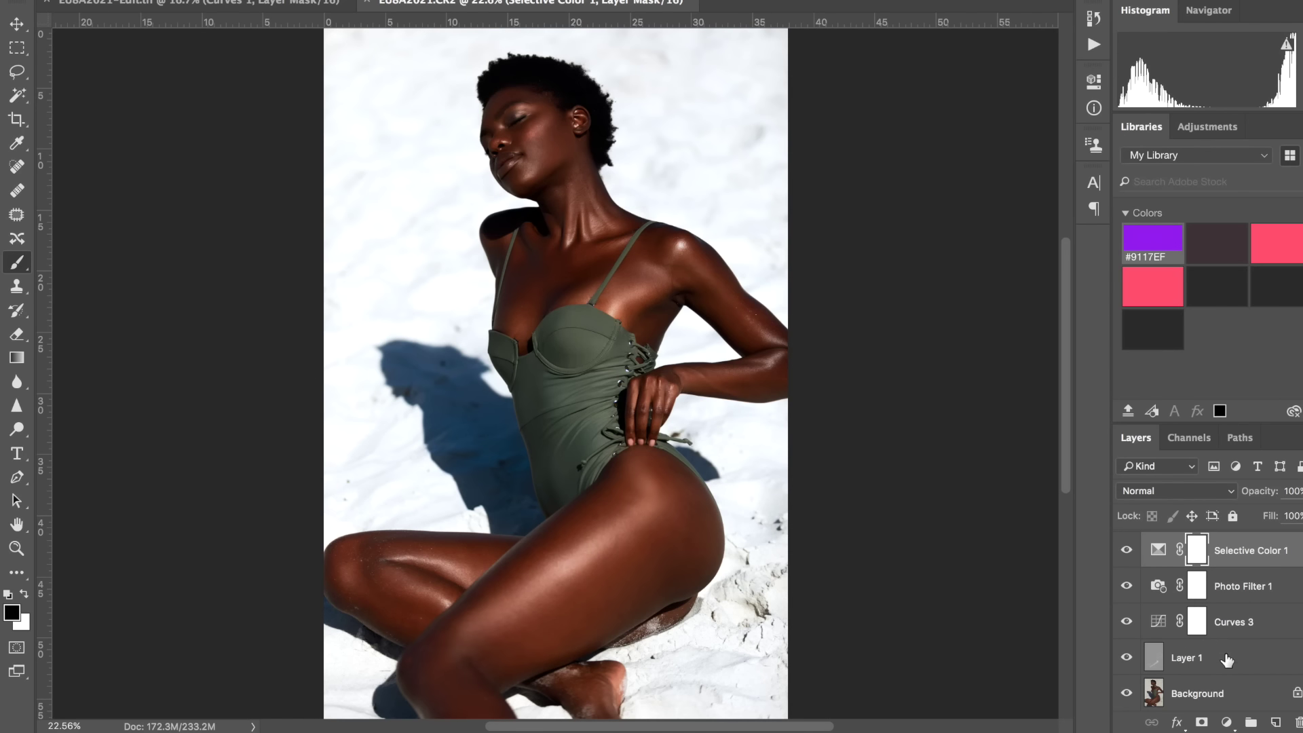
pyautogui.click(1227, 657)
pyautogui.press('x')
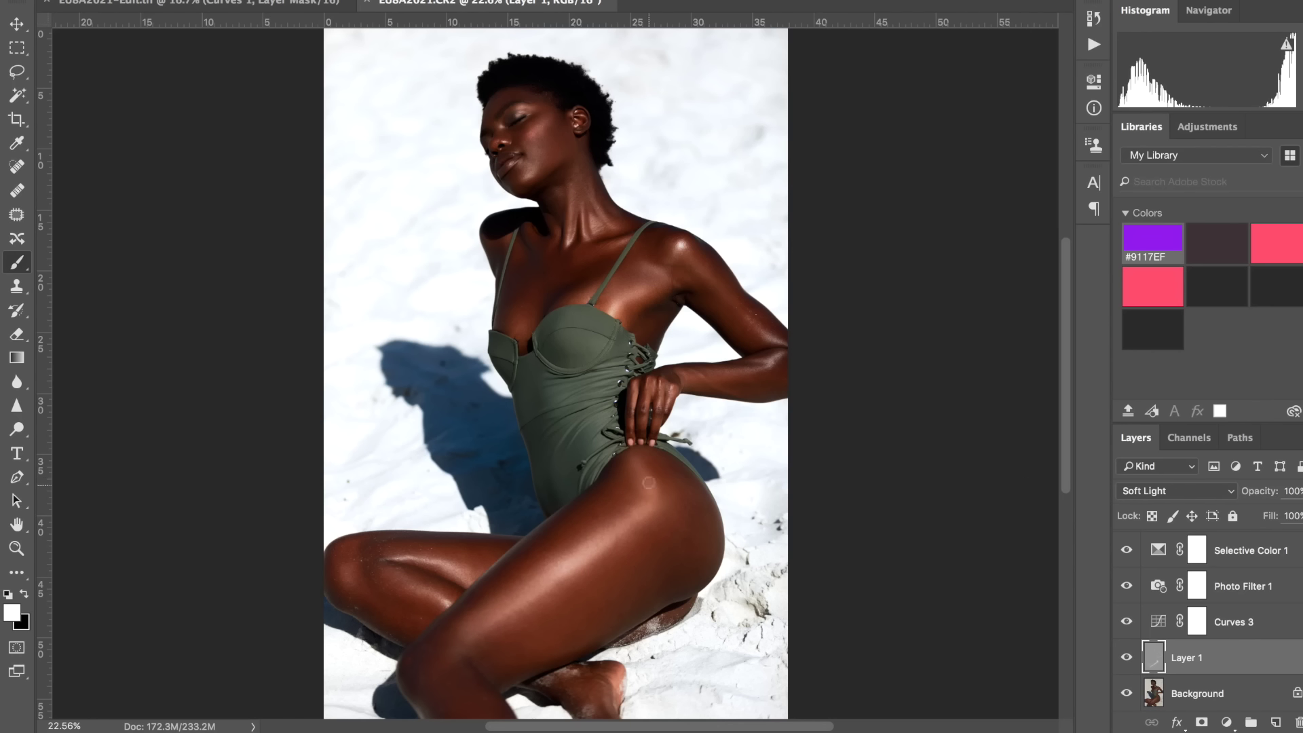
pyautogui.moveTo(691, 441)
pyautogui.mouseDown()
pyautogui.moveTo(716, 379)
pyautogui.moveTo(779, 351)
pyautogui.moveTo(698, 265)
pyautogui.moveTo(619, 300)
pyautogui.mouseUp()
pyautogui.moveTo(569, 224); pyautogui.dragTo(569, 189)
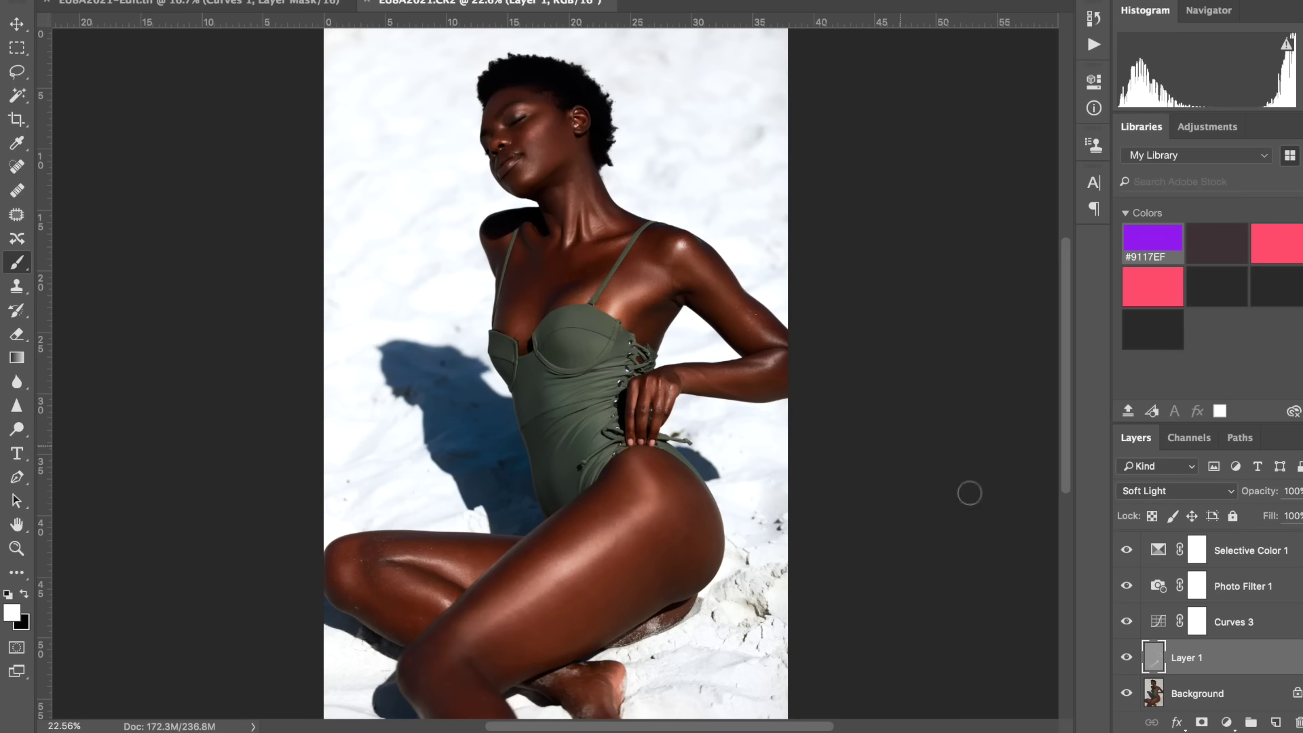
# Create a new layer directly above the Background and set its blend mode to Color
pyautogui.click(1218, 696)
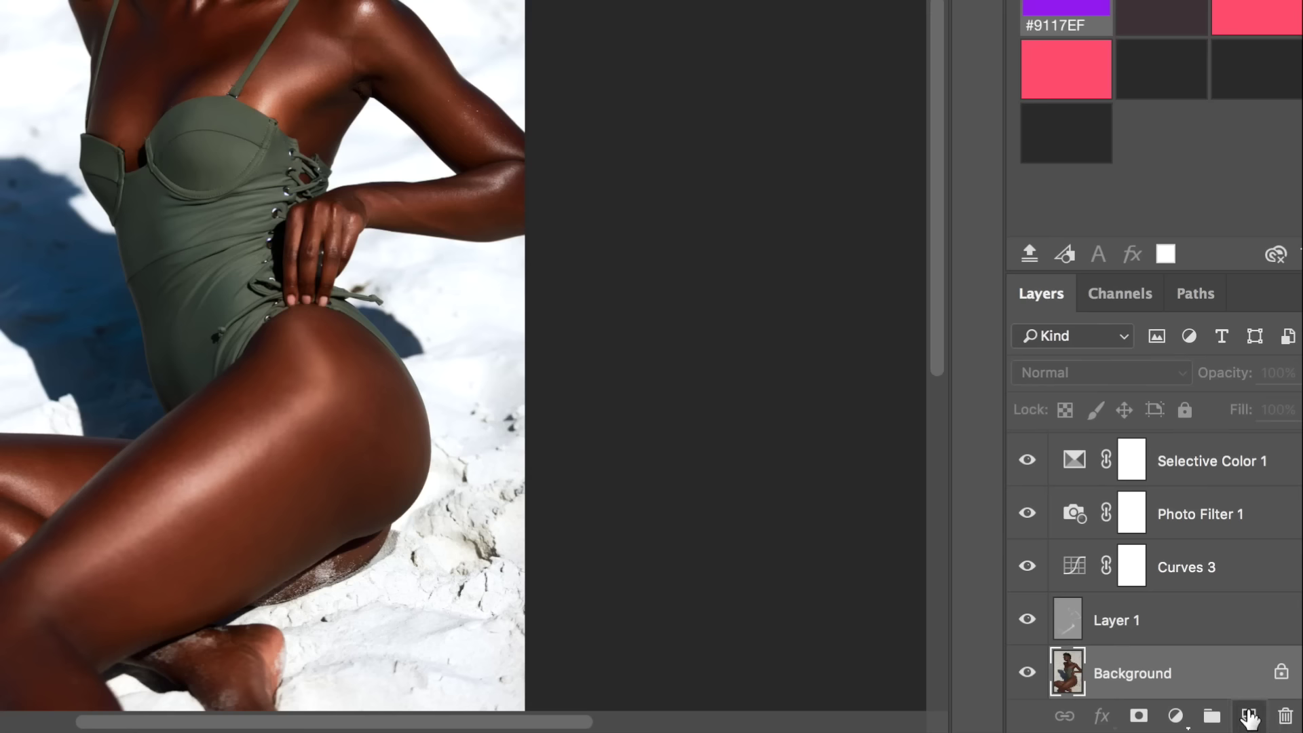
pyautogui.click(1249, 716)
pyautogui.click(1097, 372)
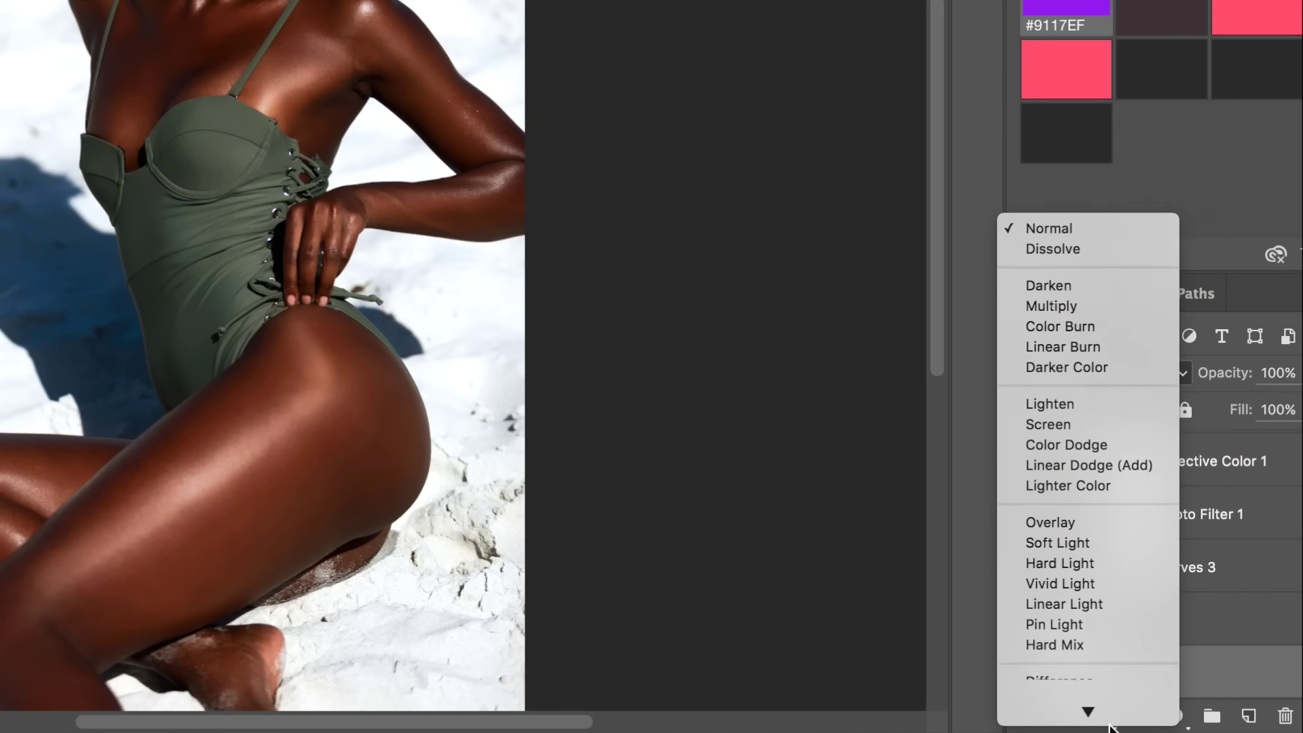
pyautogui.click(1044, 688)
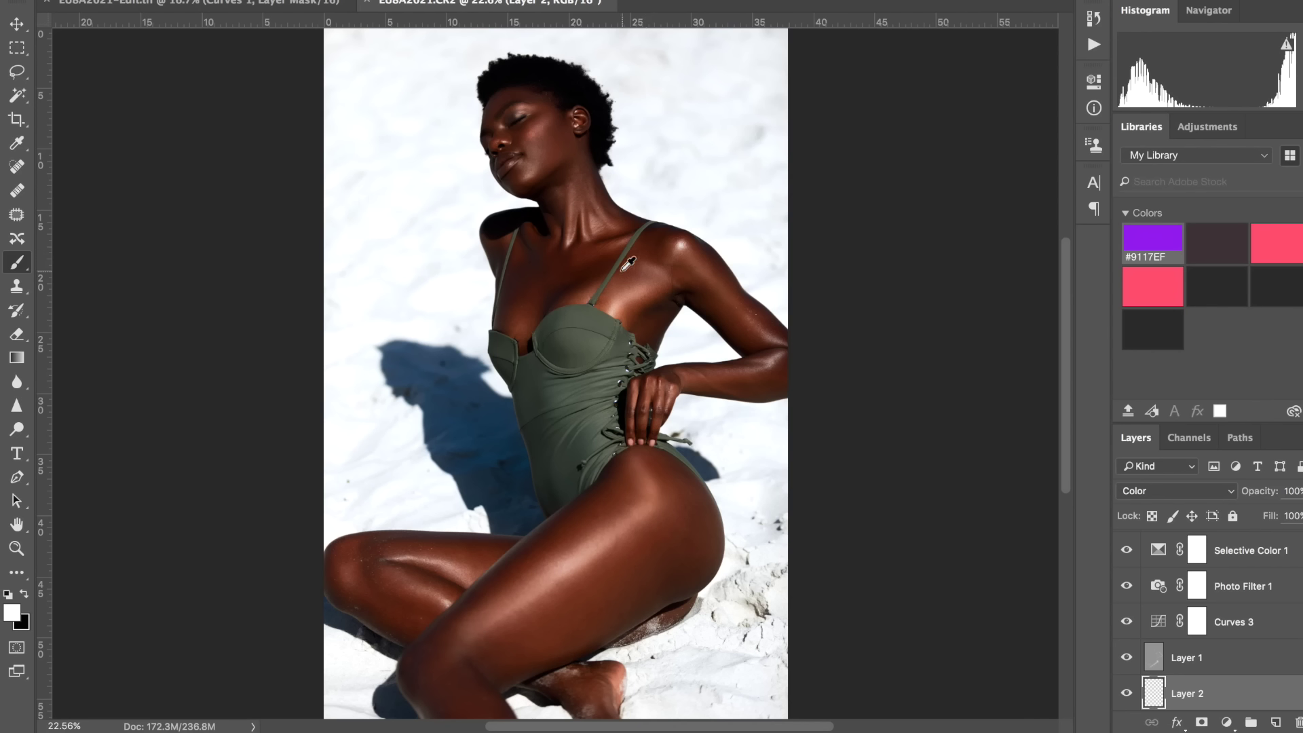
# Sample the chest's skin tone, paint it over the neck and upper chest on Layer 2, and compare by hiding and showing the layer
pyautogui.keyDown('alt'); pyautogui.click(595, 249); pyautogui.keyUp('alt')
pyautogui.moveTo(583, 220)
pyautogui.mouseDown()
pyautogui.moveTo(583, 178)
pyautogui.moveTo(608, 241)
pyautogui.moveTo(589, 208)
pyautogui.moveTo(565, 241)
pyautogui.moveTo(599, 225)
pyautogui.moveTo(549, 223)
pyautogui.moveTo(576, 176)
pyautogui.moveTo(607, 242)
pyautogui.moveTo(585, 229)
pyautogui.moveTo(556, 243)
pyautogui.mouseUp()
pyautogui.click(1124, 699)
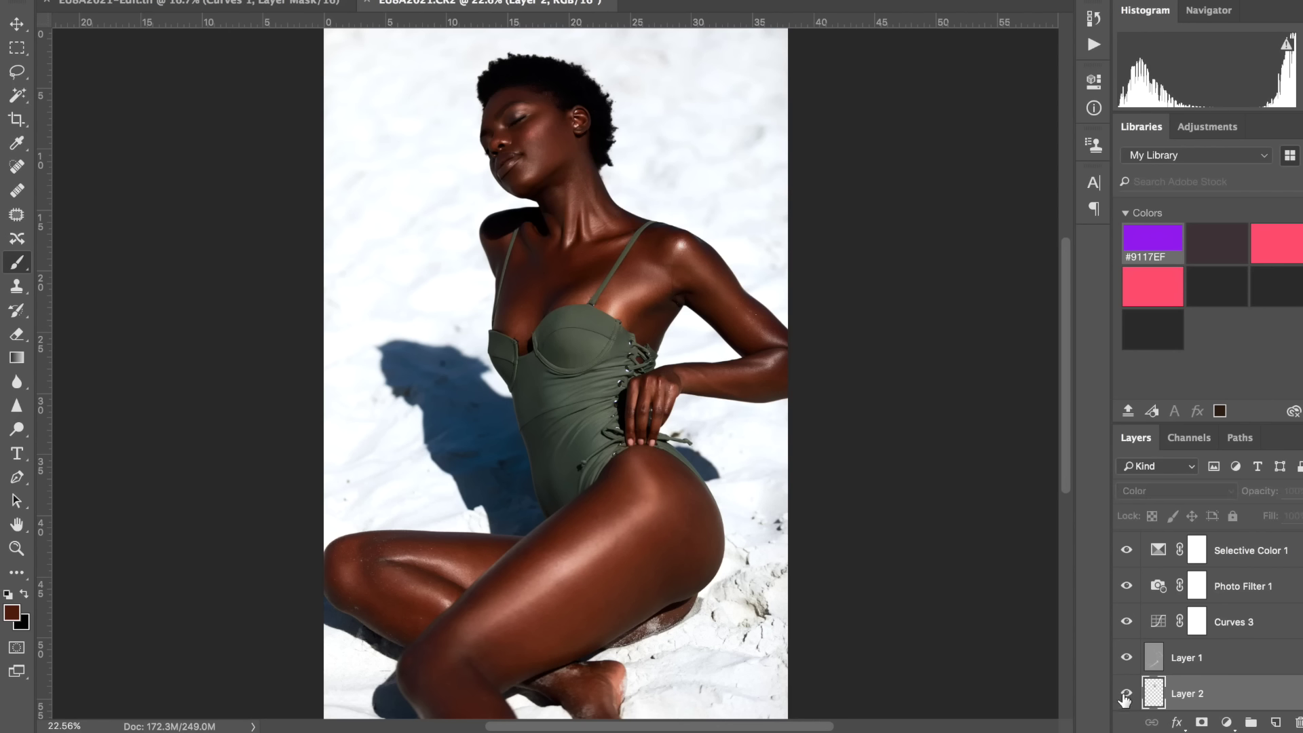
pyautogui.click(1124, 699)
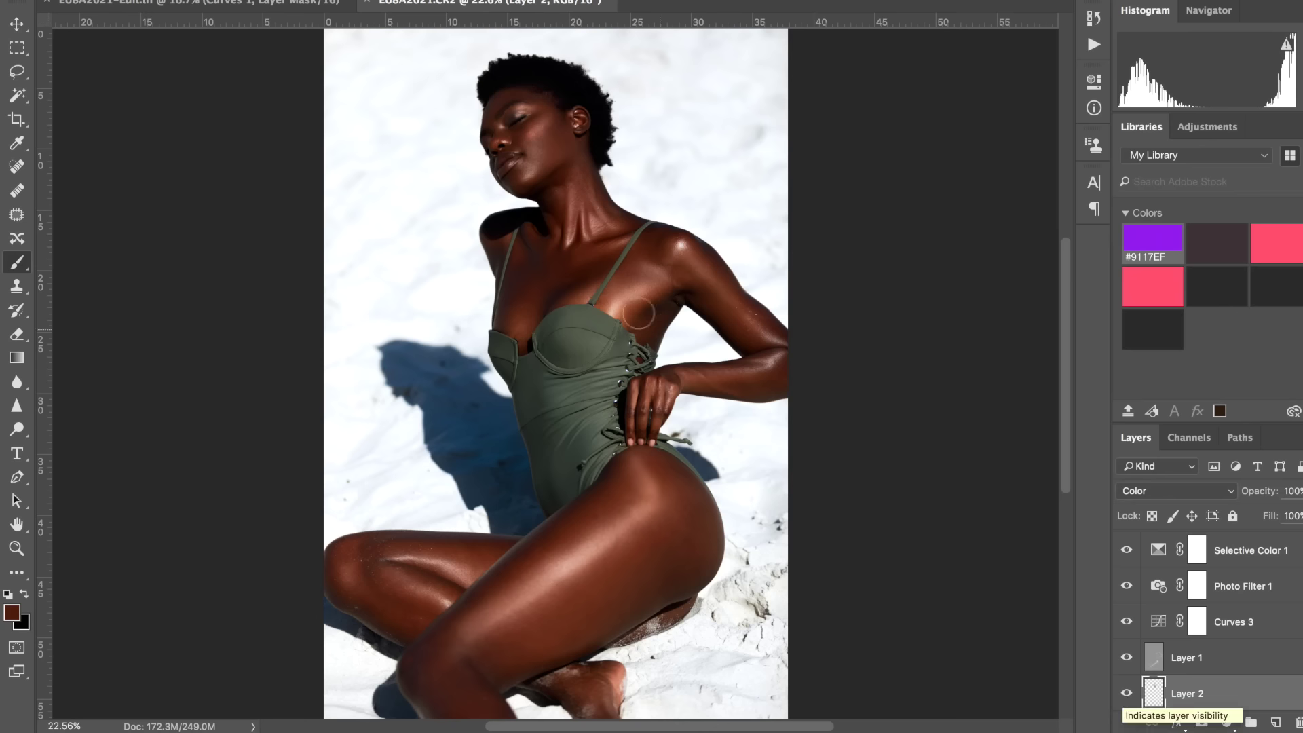
# Even out the skin colour on the face on Layer 2 using a smaller brush with the sampled tone
pyautogui.hotkey('ctrl', '+')
pyautogui.hotkey('ctrl', '+')
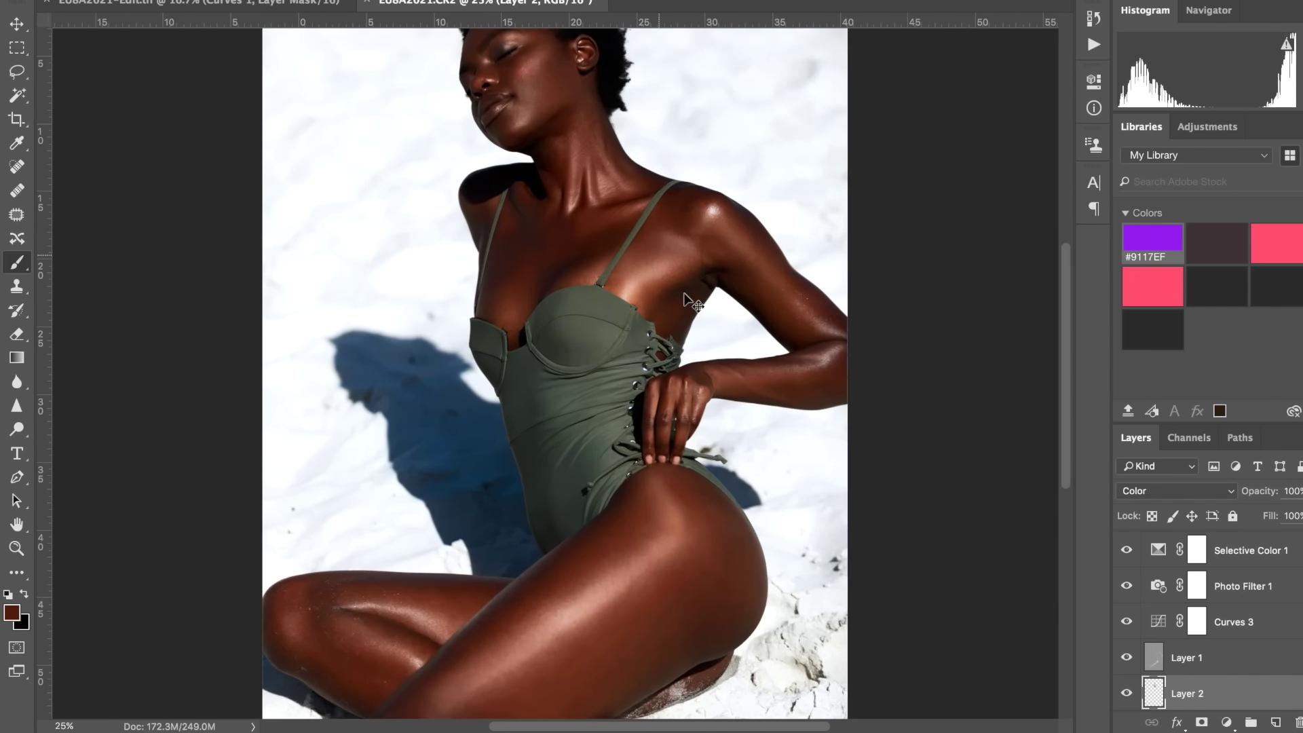
pyautogui.hotkey('ctrl', '+')
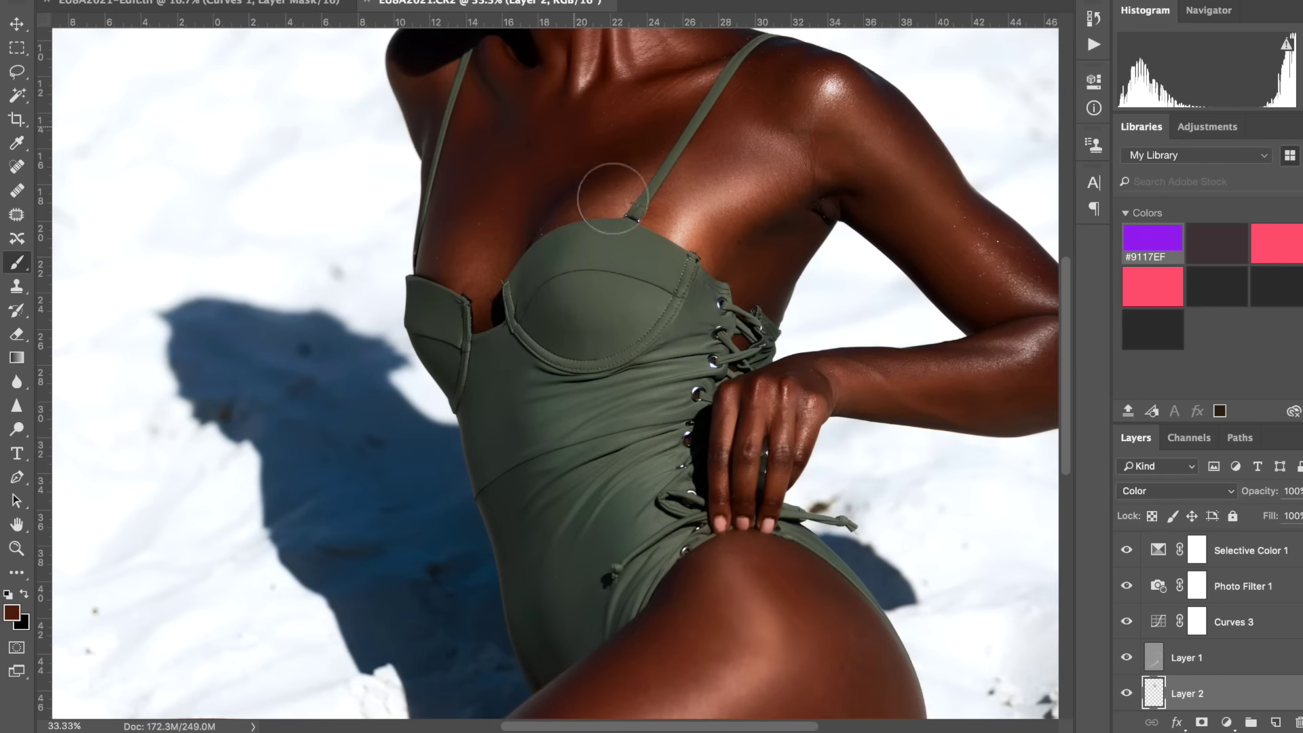
pyautogui.scroll(5, 612, 196)
pyautogui.press('[')
pyautogui.press('[')
pyautogui.press('[')
pyautogui.press('[')
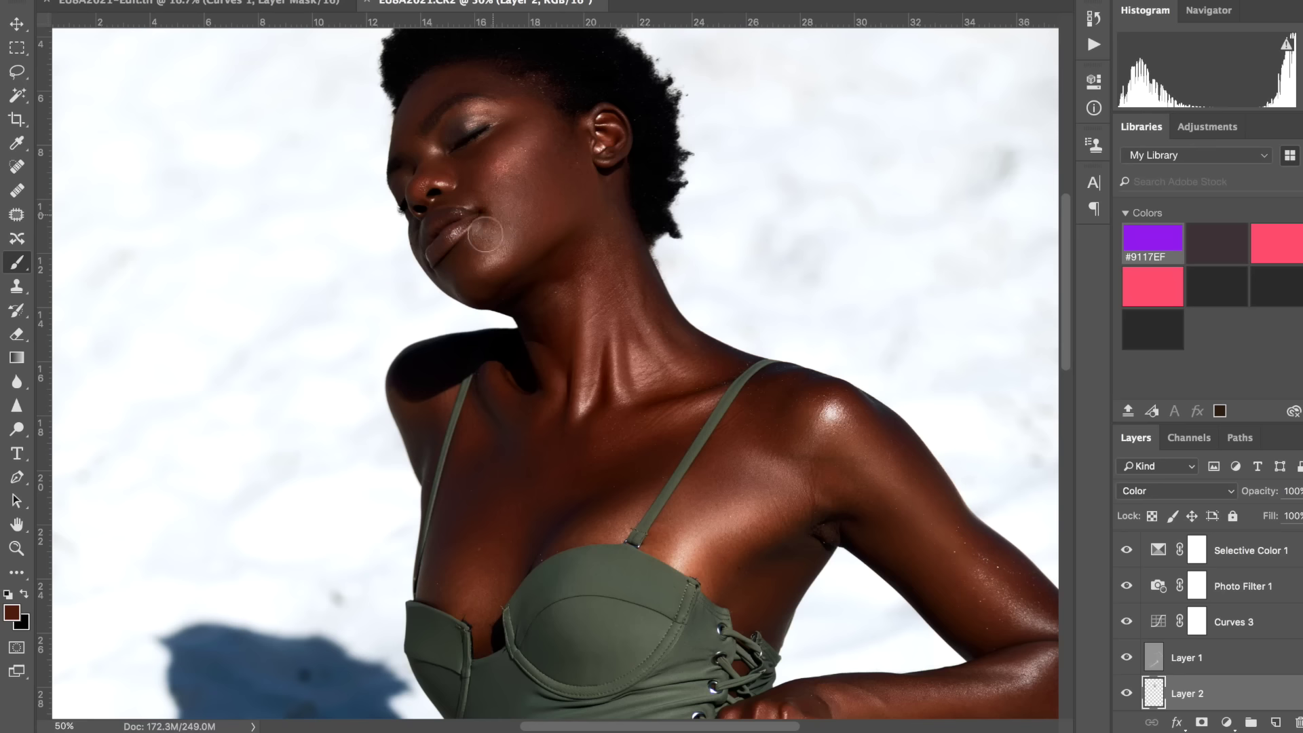
pyautogui.scroll(3, 500, 220)
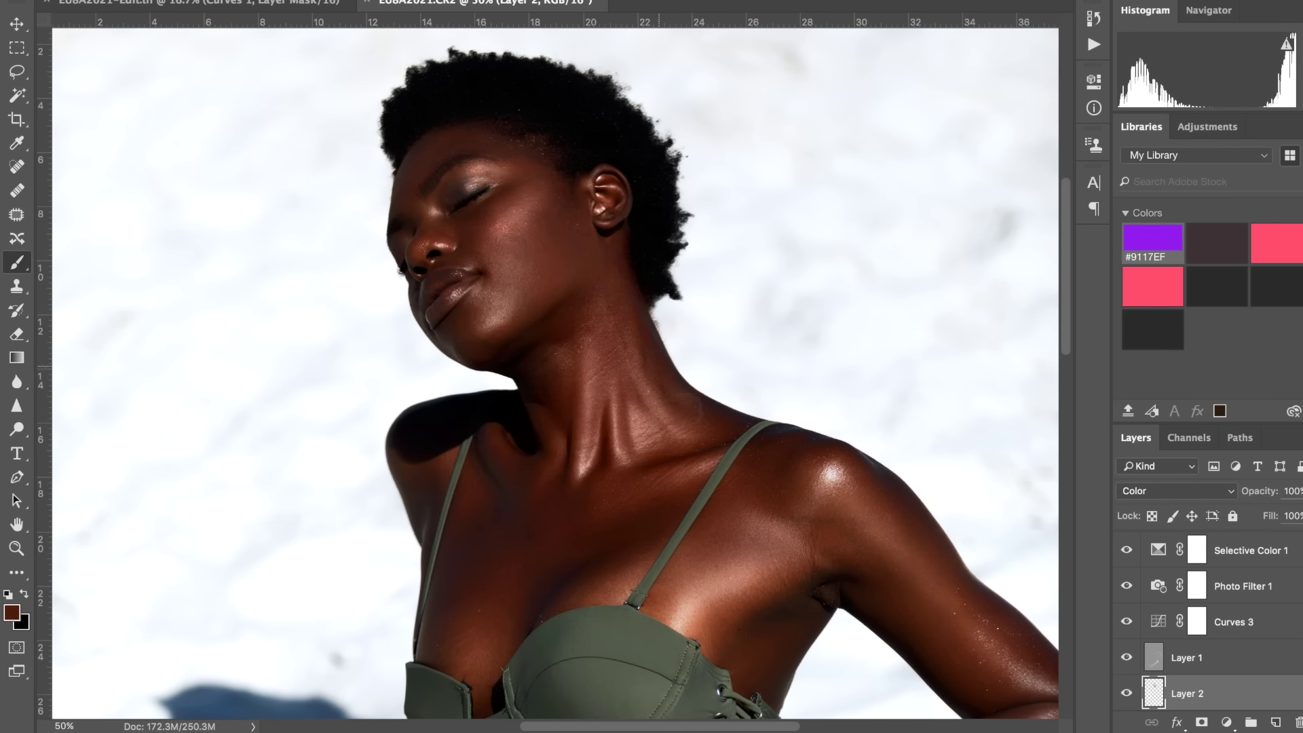
# Paint the sampled skin tone over both knees and the underside of the thigh on Layer 2
pyautogui.hotkey('ctrl', '0')
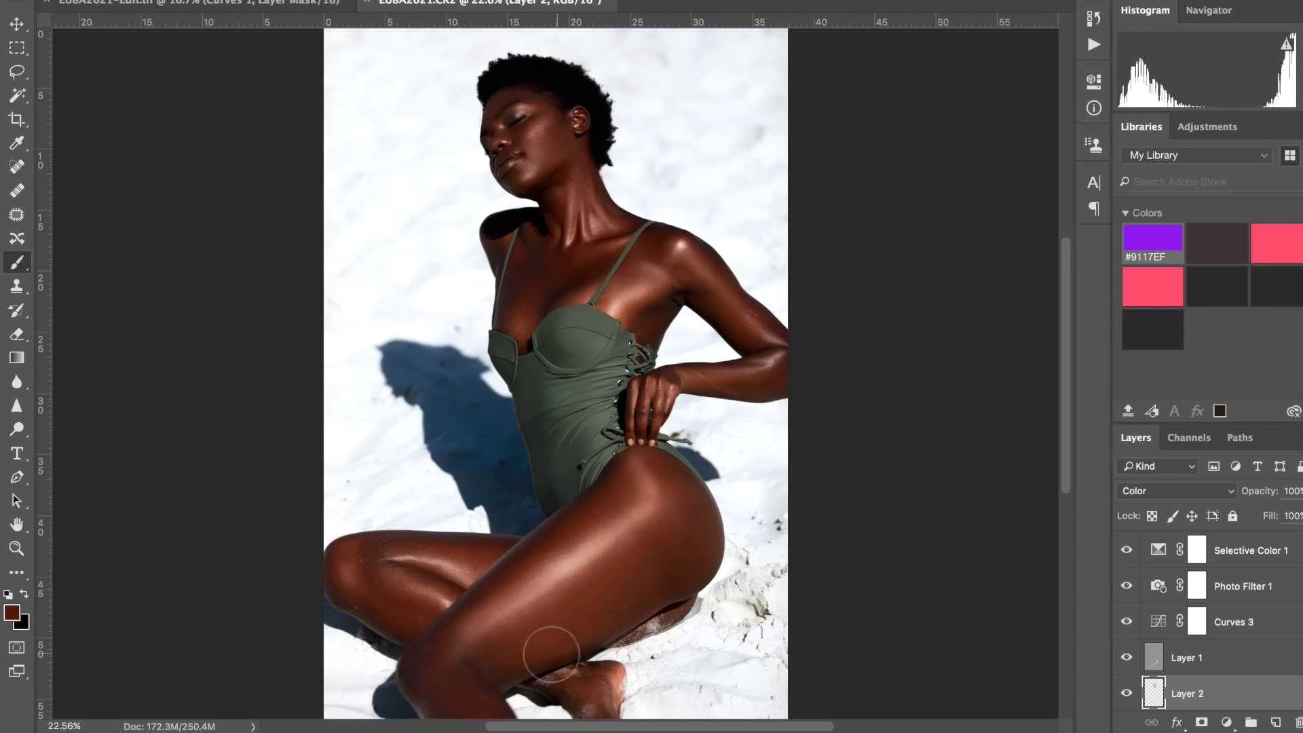
pyautogui.moveTo(430, 650)
pyautogui.mouseDown()
pyautogui.moveTo(442, 693)
pyautogui.moveTo(474, 713)
pyautogui.mouseUp()
pyautogui.moveTo(364, 571); pyautogui.dragTo(384, 553)
pyautogui.moveTo(667, 591); pyautogui.dragTo(588, 610)
# Duplicate the Background layer and apply Add Noise to the copy at 2.86% with Gaussian distribution and Monochromatic
pyautogui.scroll(-1, 1230, 675)
pyautogui.click(1223, 696)
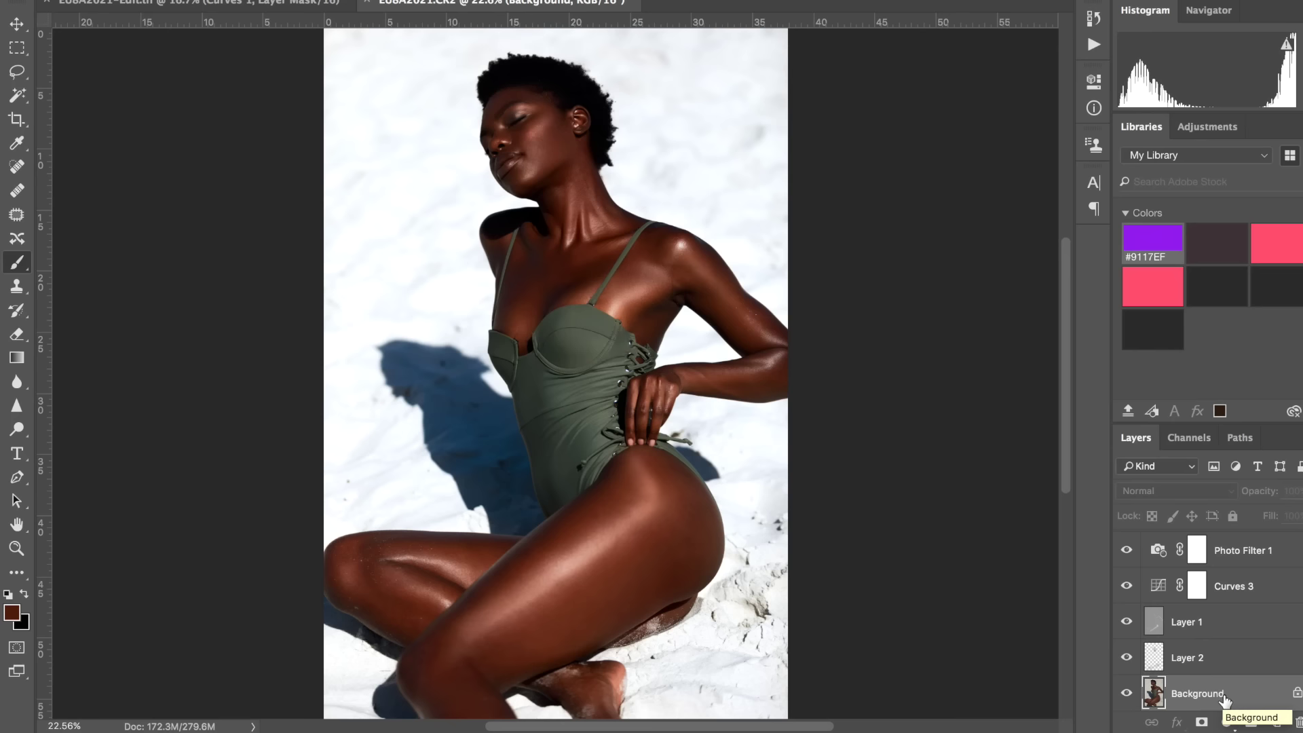
pyautogui.hotkey('ctrl', 'j')
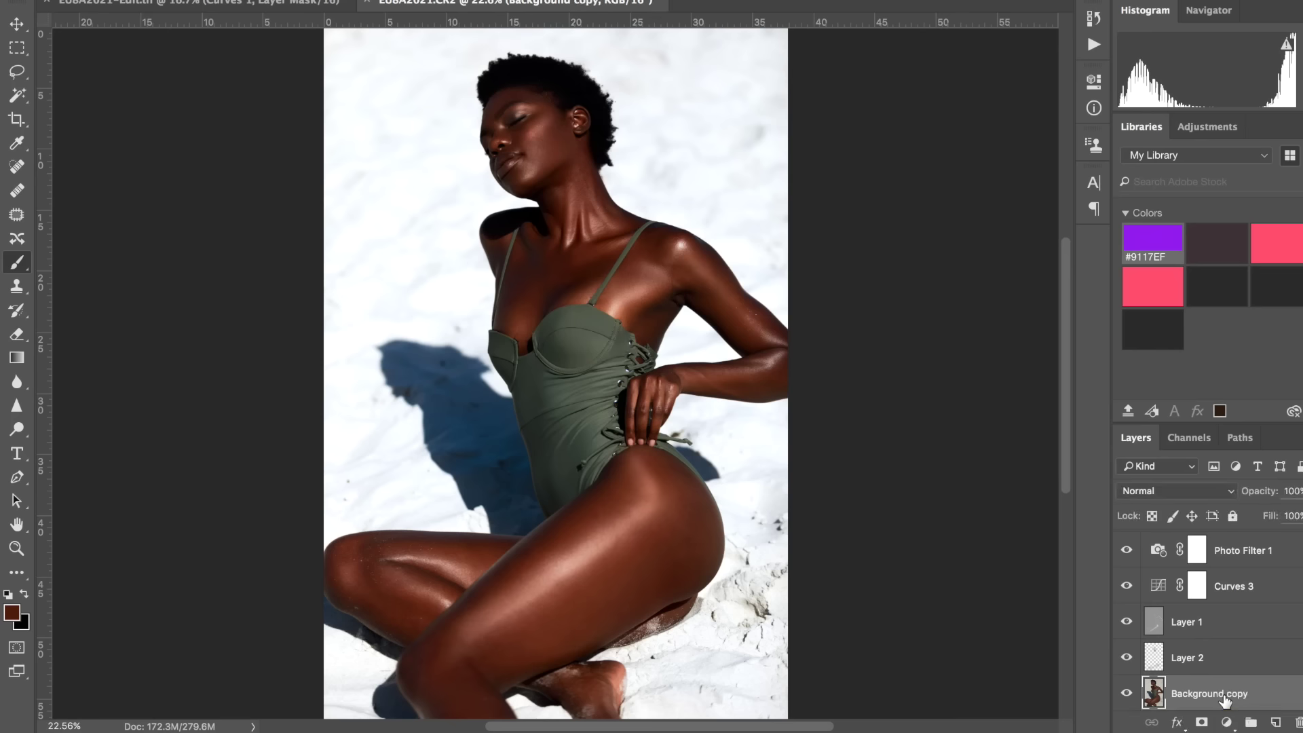
pyautogui.click(438, 1)
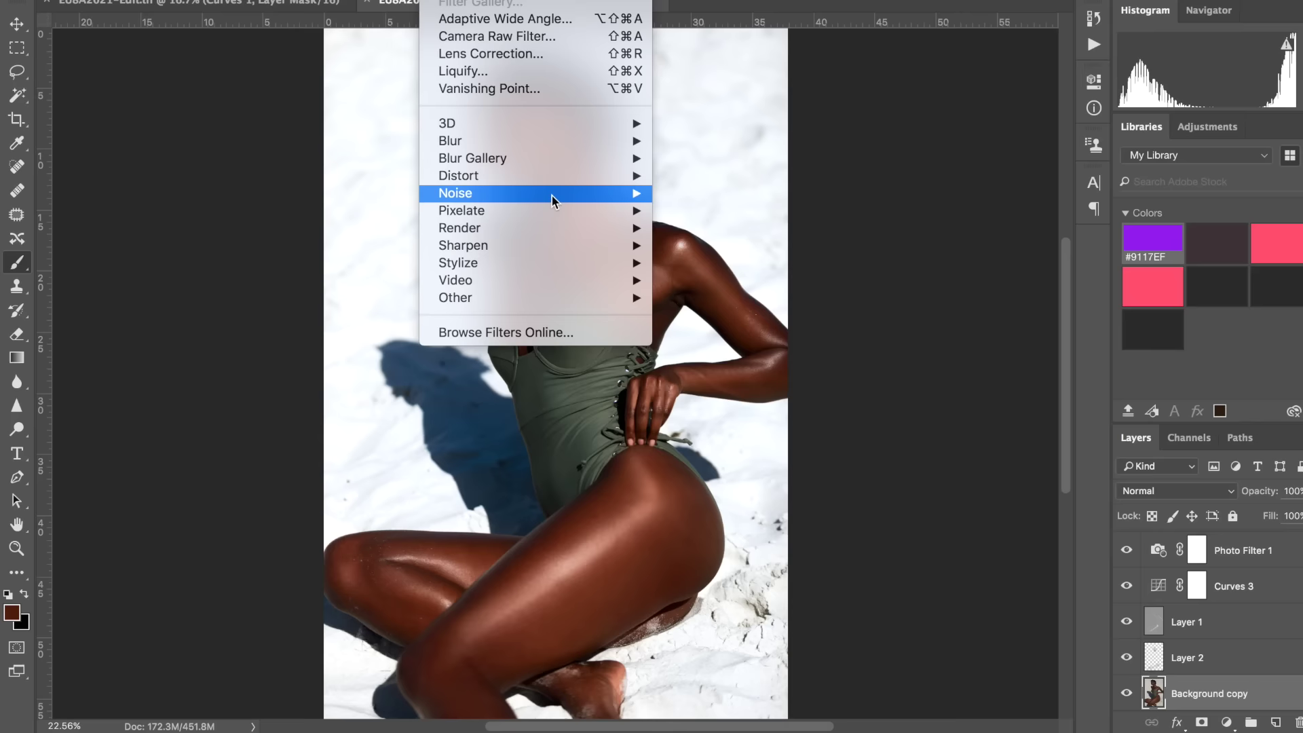
pyautogui.moveTo(567, 191)
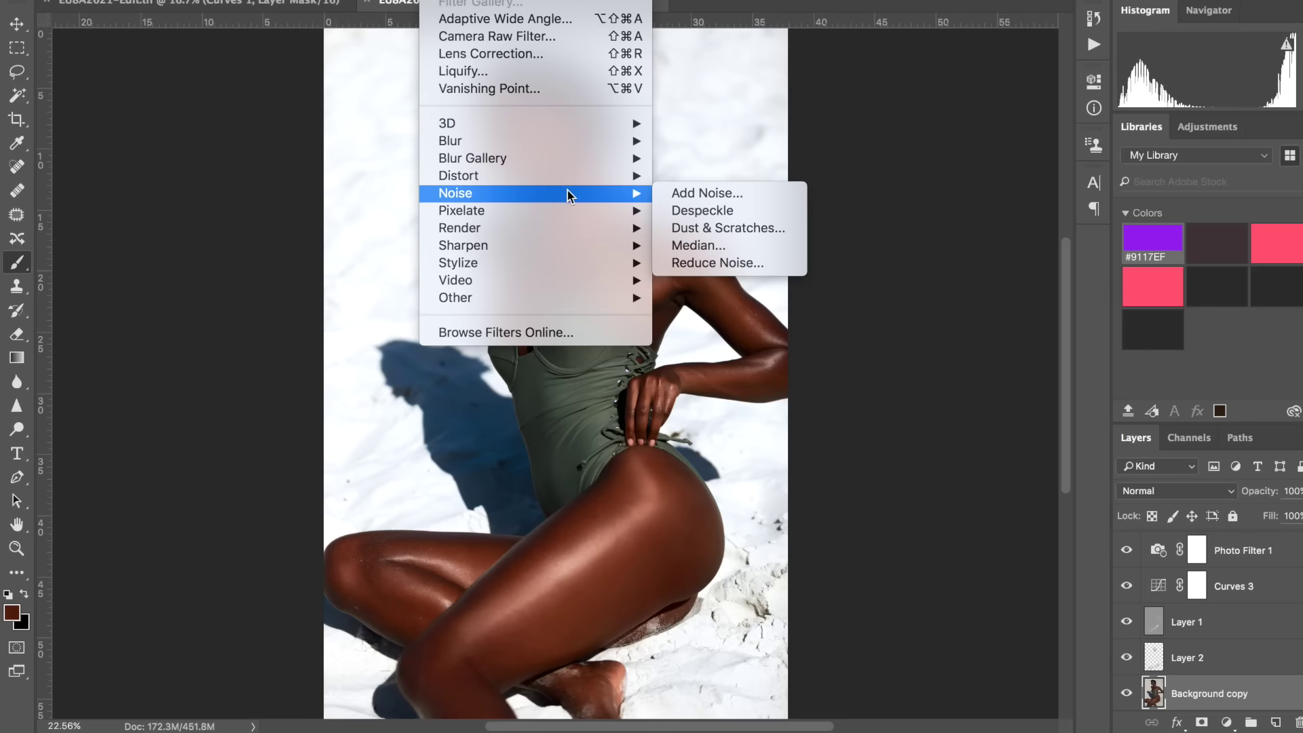
pyautogui.click(719, 191)
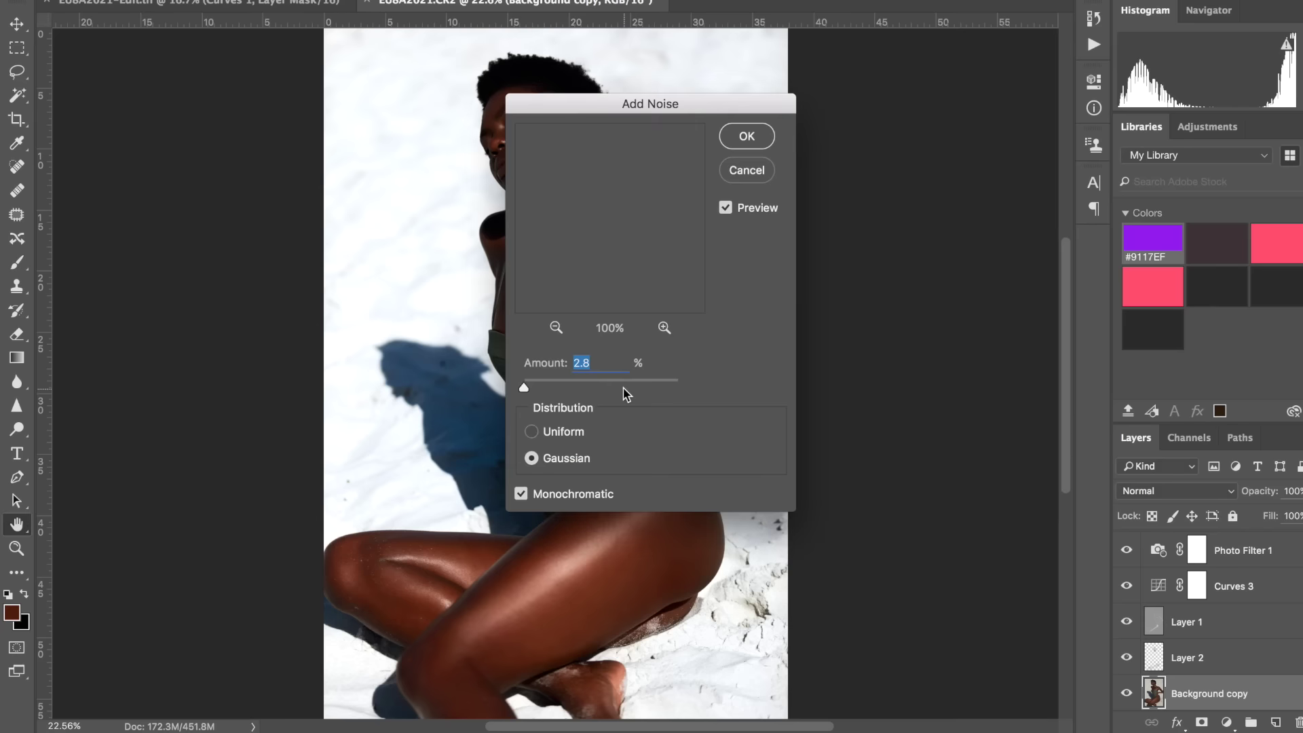
pyautogui.click(496, 127)
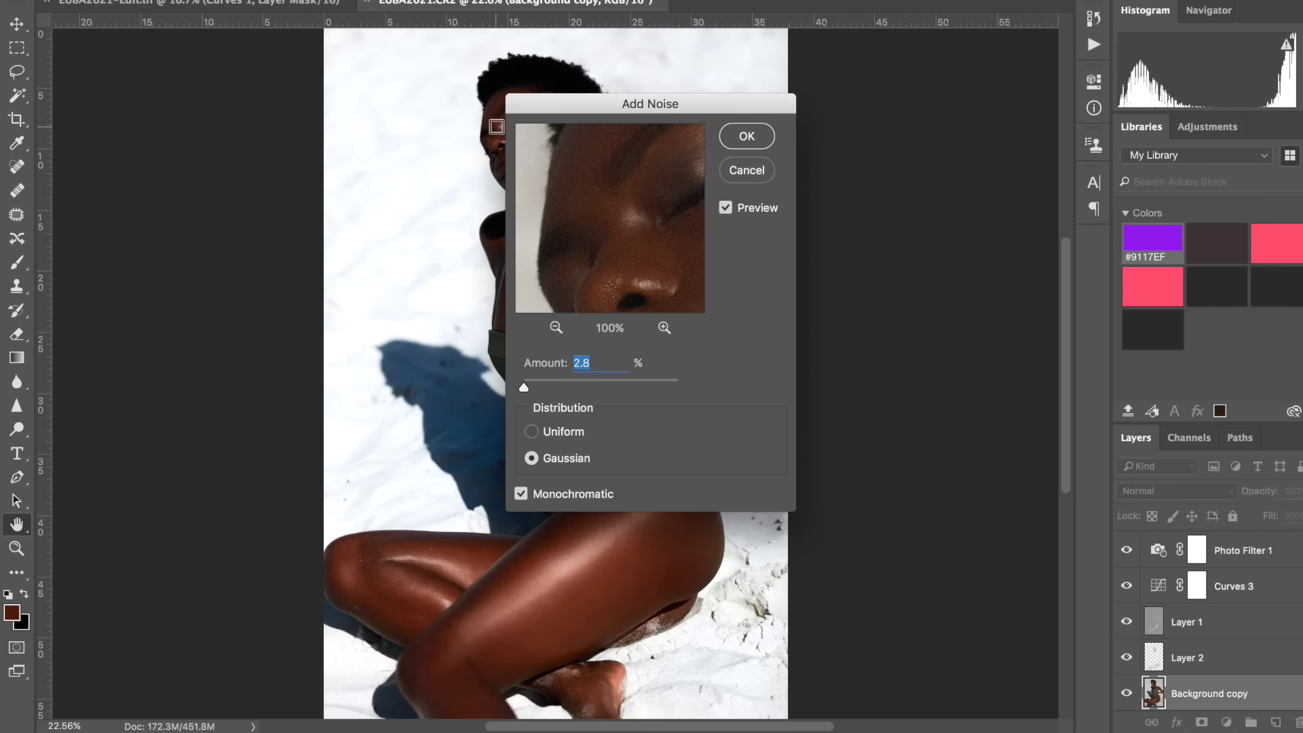
pyautogui.click(592, 601)
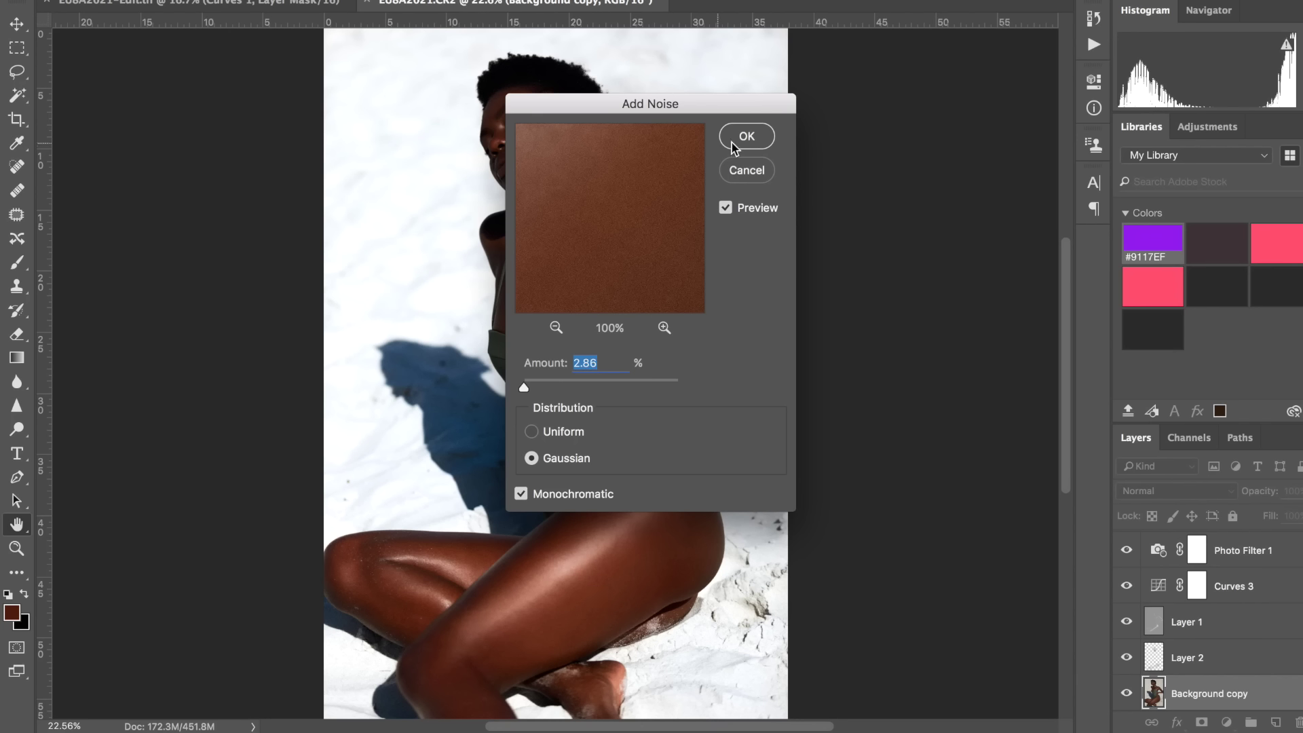
pyautogui.press('Return')
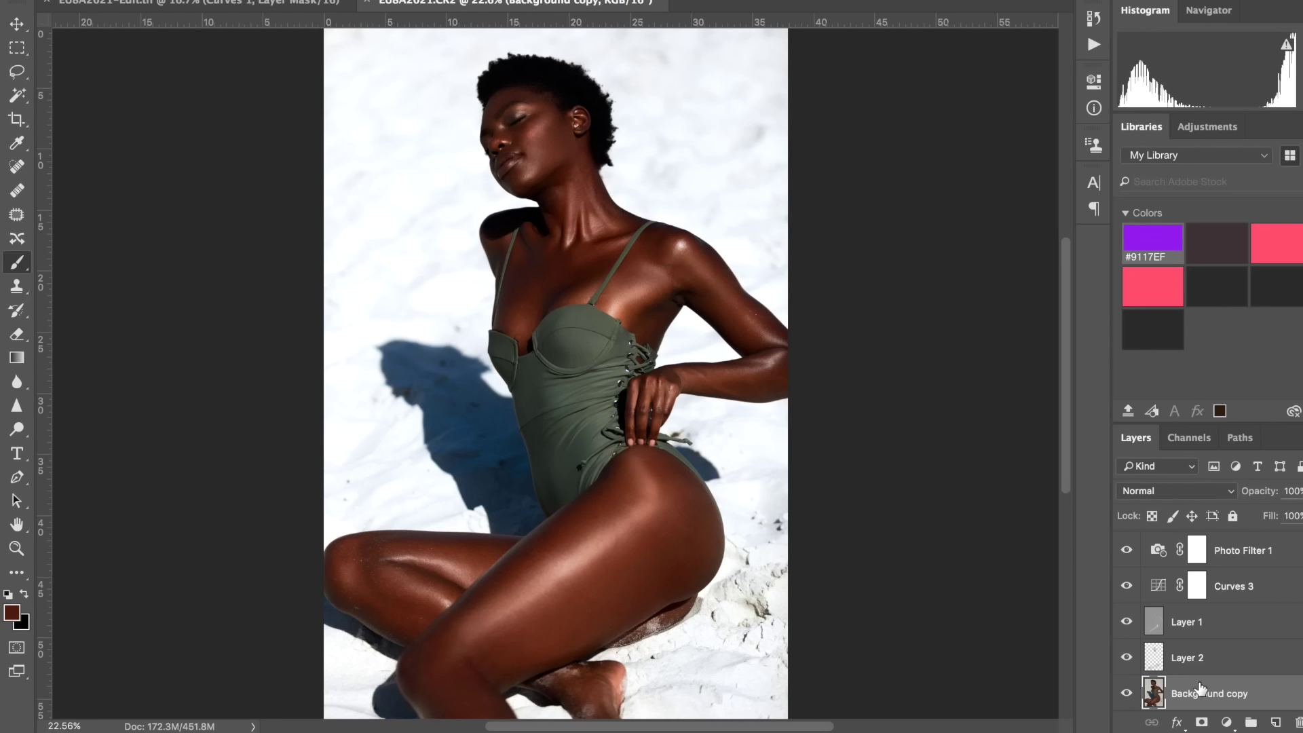
# Add a black mask to the Background copy and paint white over the legs, torso and chest to reveal the noise
pyautogui.keyDown('alt'); pyautogui.click(1202, 723); pyautogui.keyUp('alt')
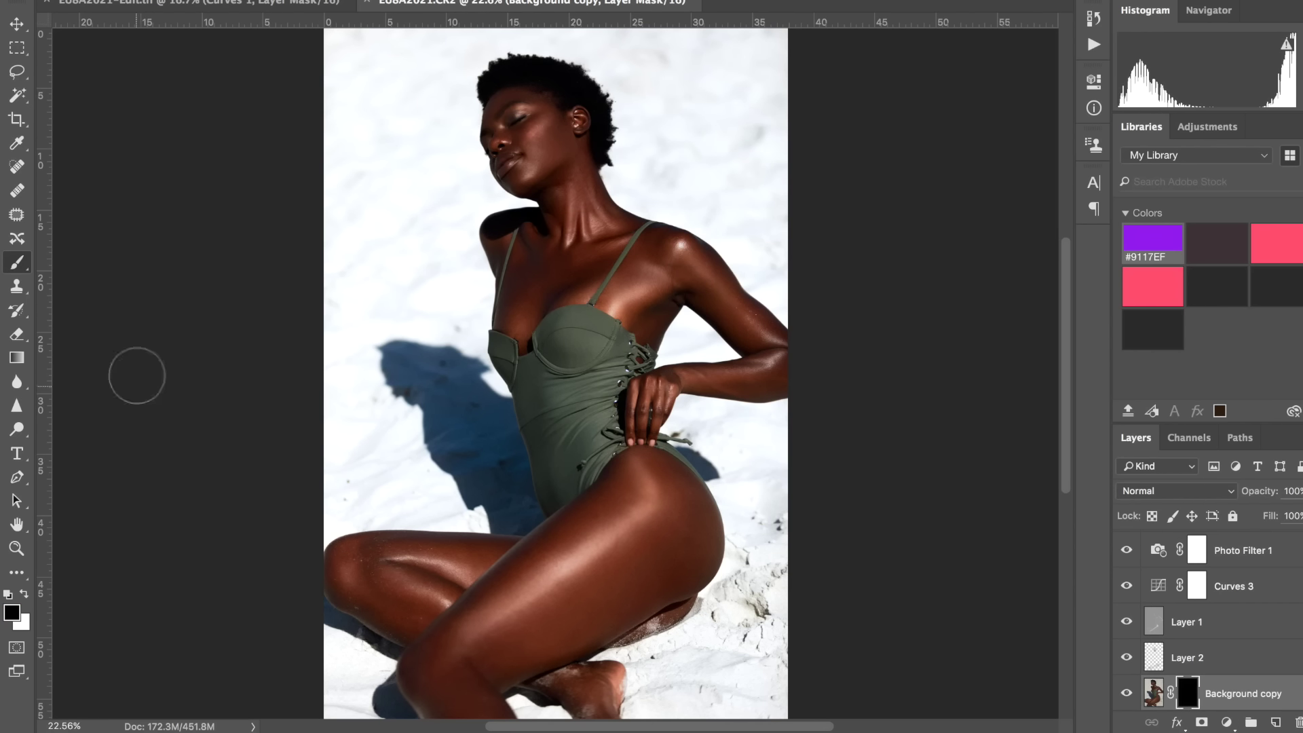
pyautogui.click(23, 594)
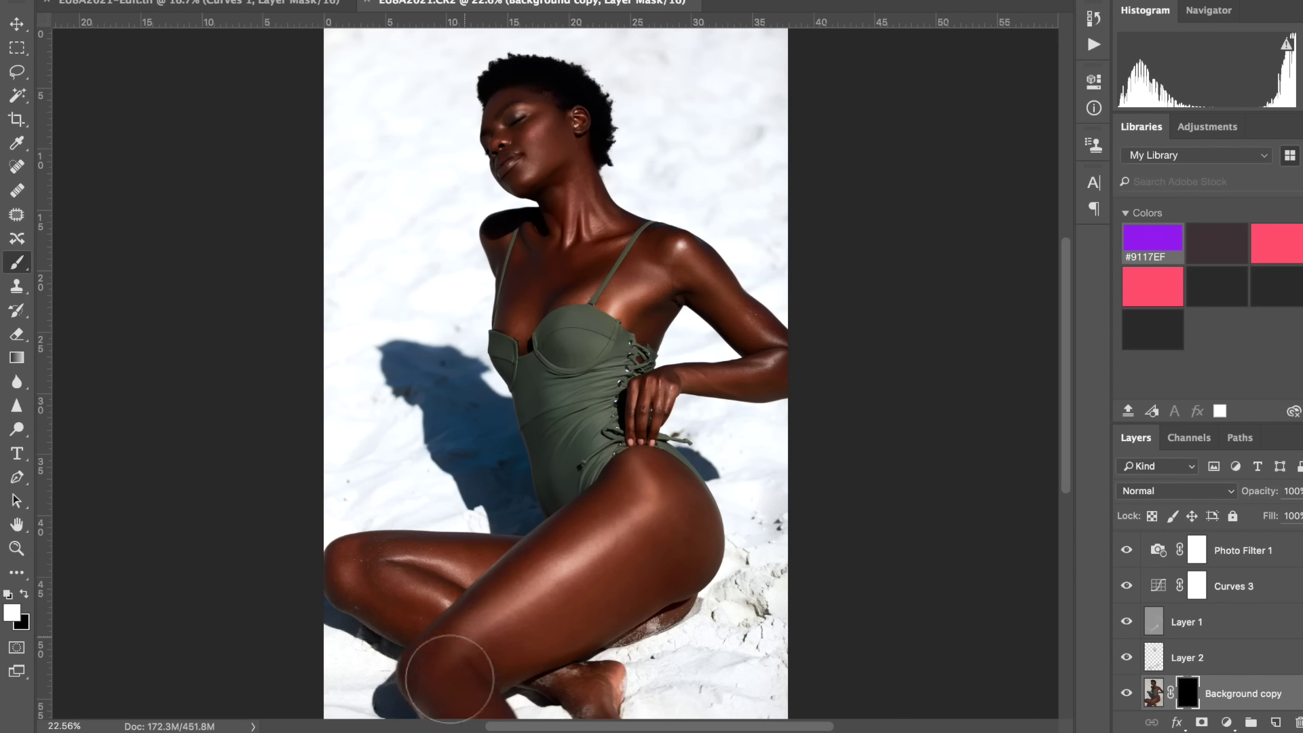
pyautogui.moveTo(671, 548)
pyautogui.mouseDown()
pyautogui.moveTo(366, 580)
pyautogui.moveTo(380, 581)
pyautogui.mouseUp()
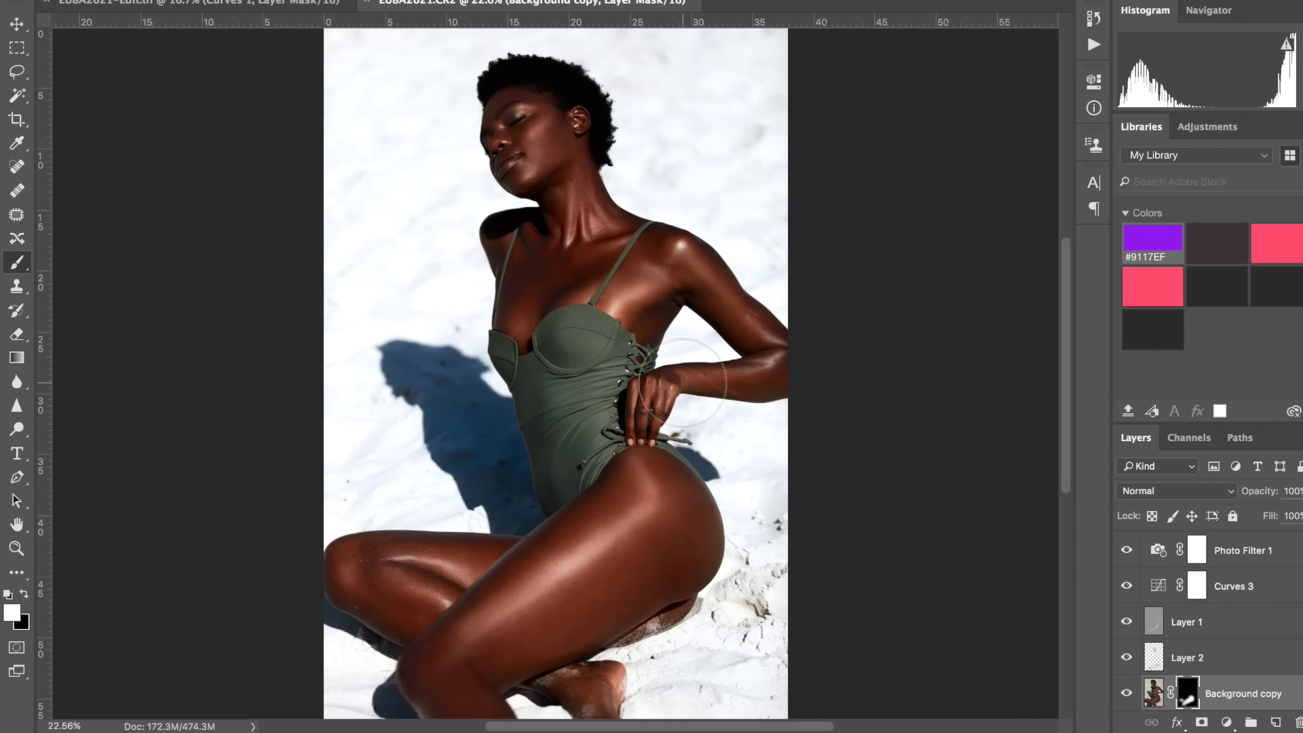
pyautogui.moveTo(649, 311)
pyautogui.mouseDown()
pyautogui.moveTo(658, 244)
pyautogui.moveTo(518, 314)
pyautogui.mouseUp()
pyautogui.moveTo(544, 236)
pyautogui.mouseDown()
pyautogui.moveTo(578, 175)
pyautogui.moveTo(569, 272)
pyautogui.mouseUp()
# Reveal the noise on the face by painting white on the Background copy mask with a progressively smaller brush
pyautogui.press('super+plus')
pyautogui.hotkey('ctrl', '+')
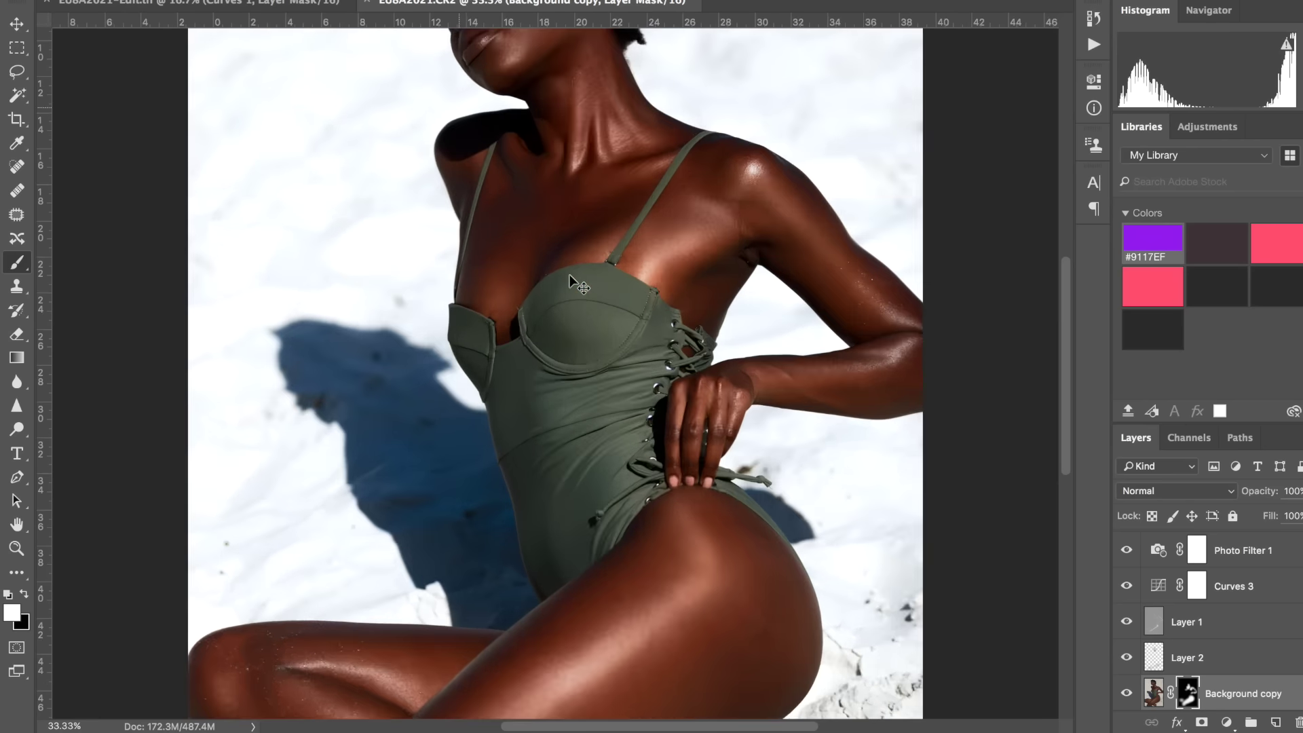
pyautogui.hotkey('ctrl', '+')
pyautogui.scroll(6, 568, 274)
pyautogui.hotkey('ctrl', '+')
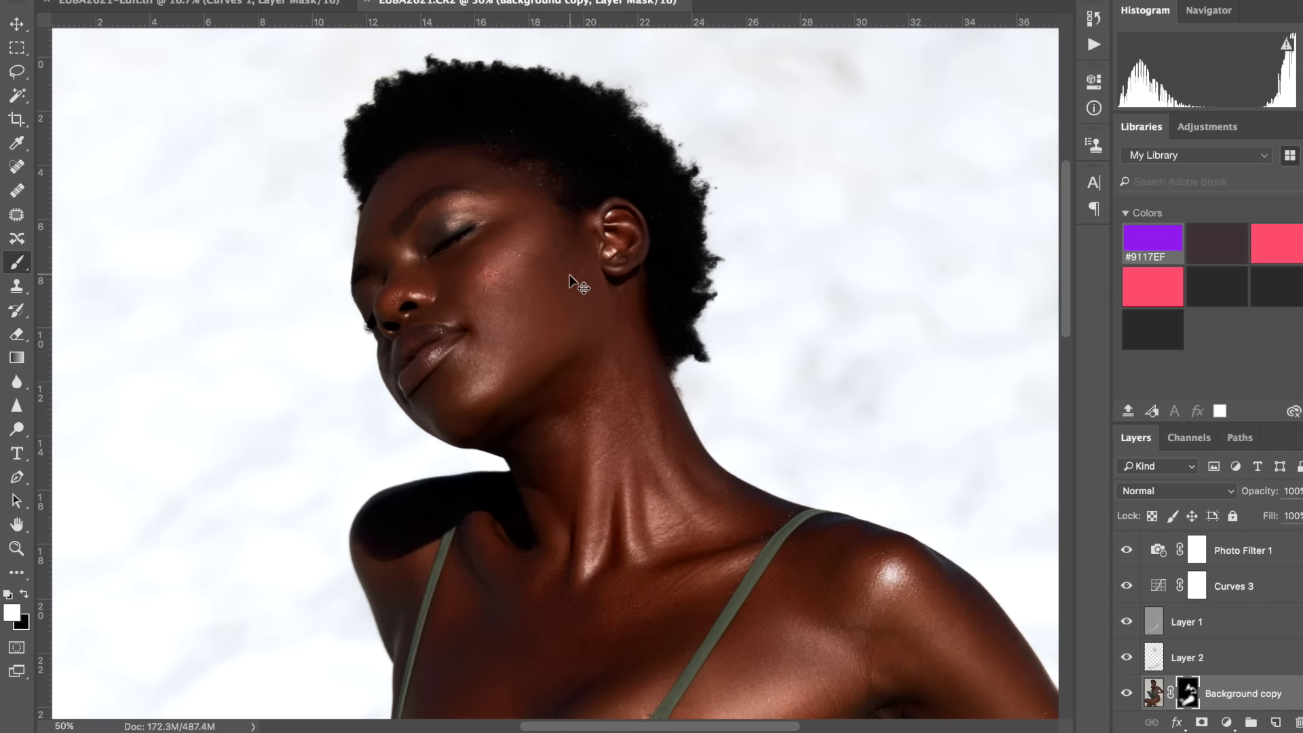
pyautogui.hotkey('ctrl', '+')
pyautogui.hotkey('ctrl', '+')
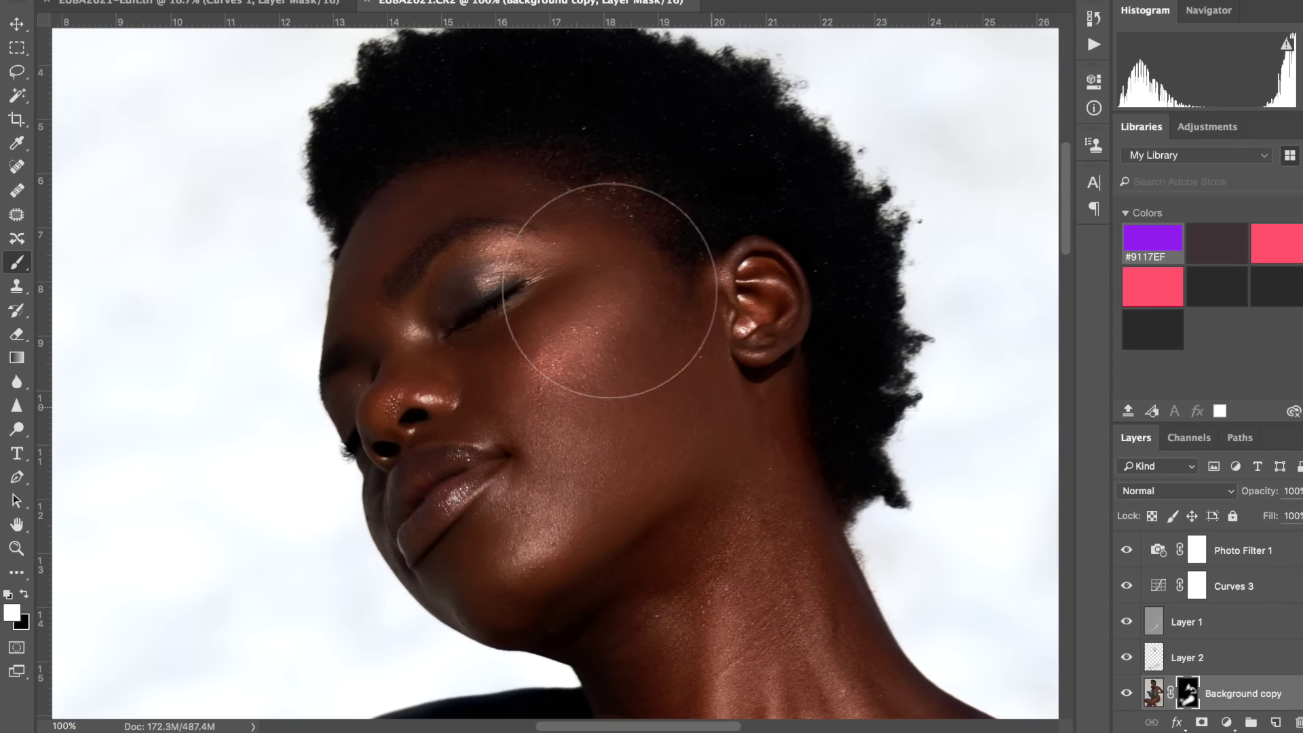
pyautogui.press('[')
pyautogui.press('[')
pyautogui.press('[')
pyautogui.press('[')
pyautogui.press('[')
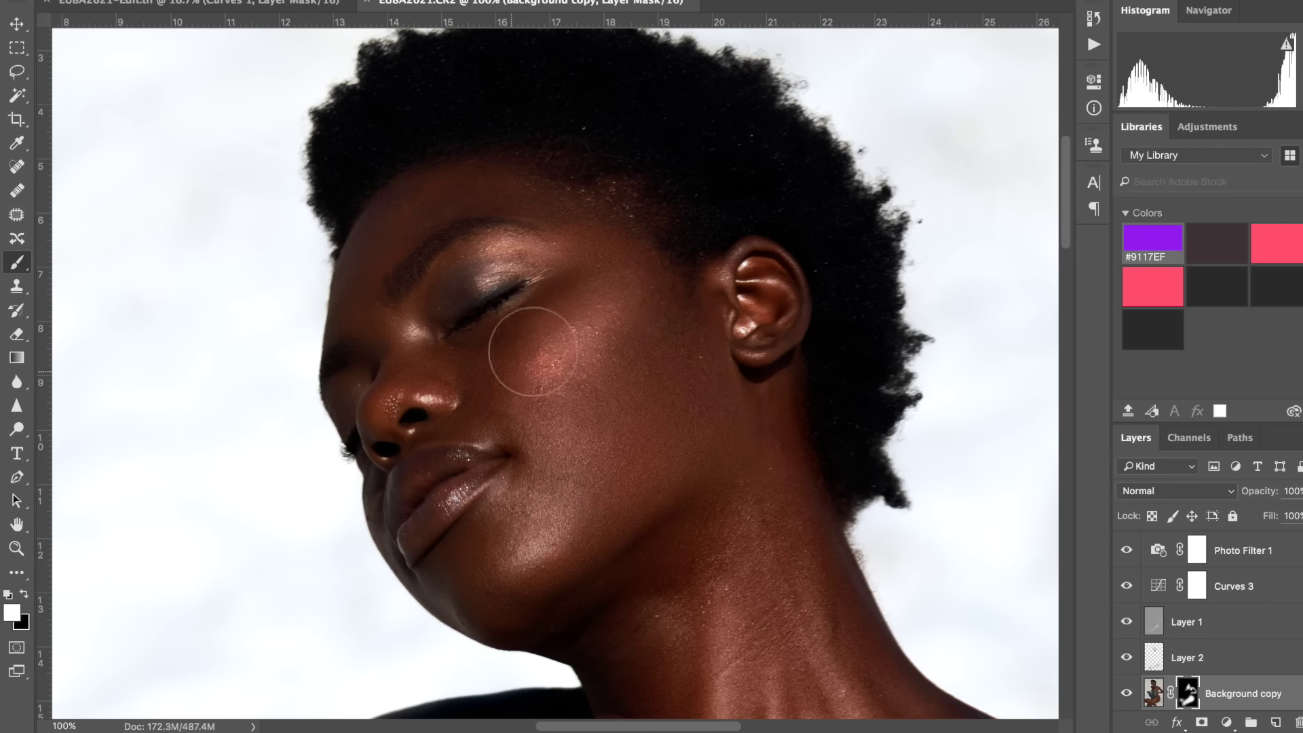
pyautogui.press('[')
pyautogui.press('[')
pyautogui.press('[')
pyautogui.press('[')
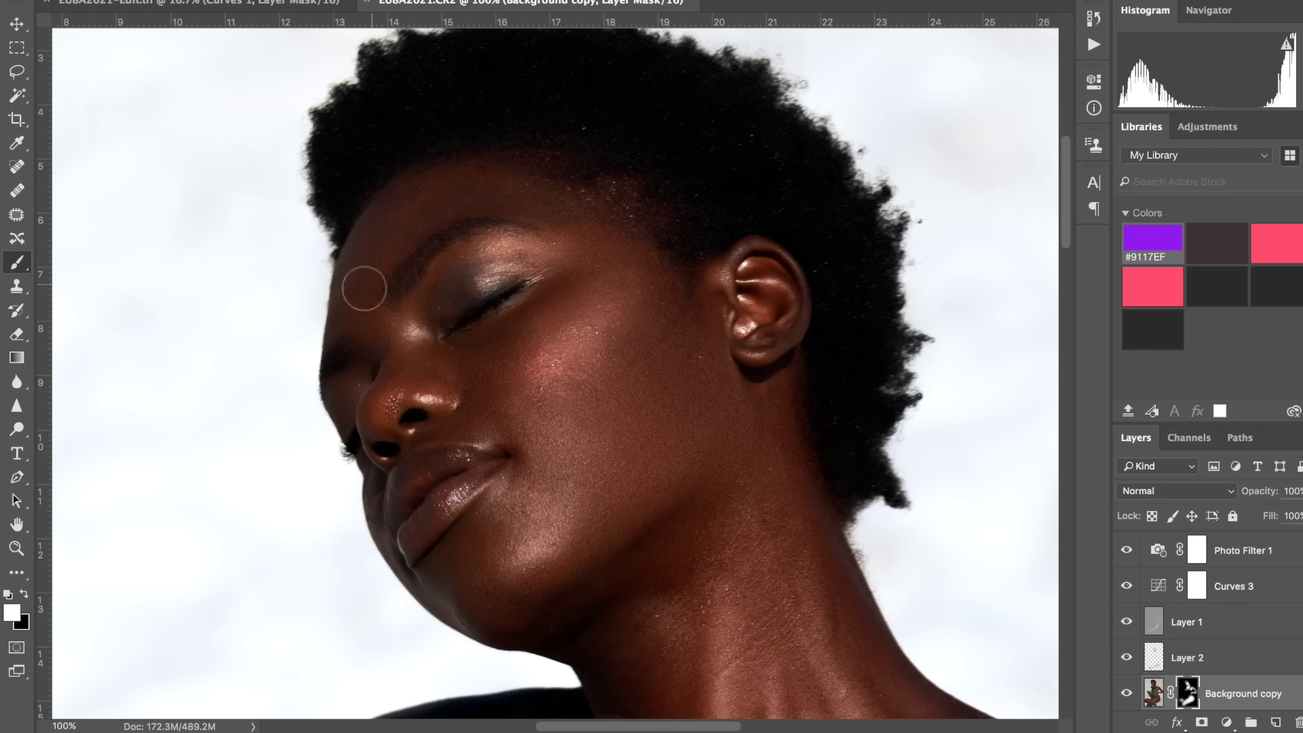
pyautogui.hotkey('ctrl', '0')
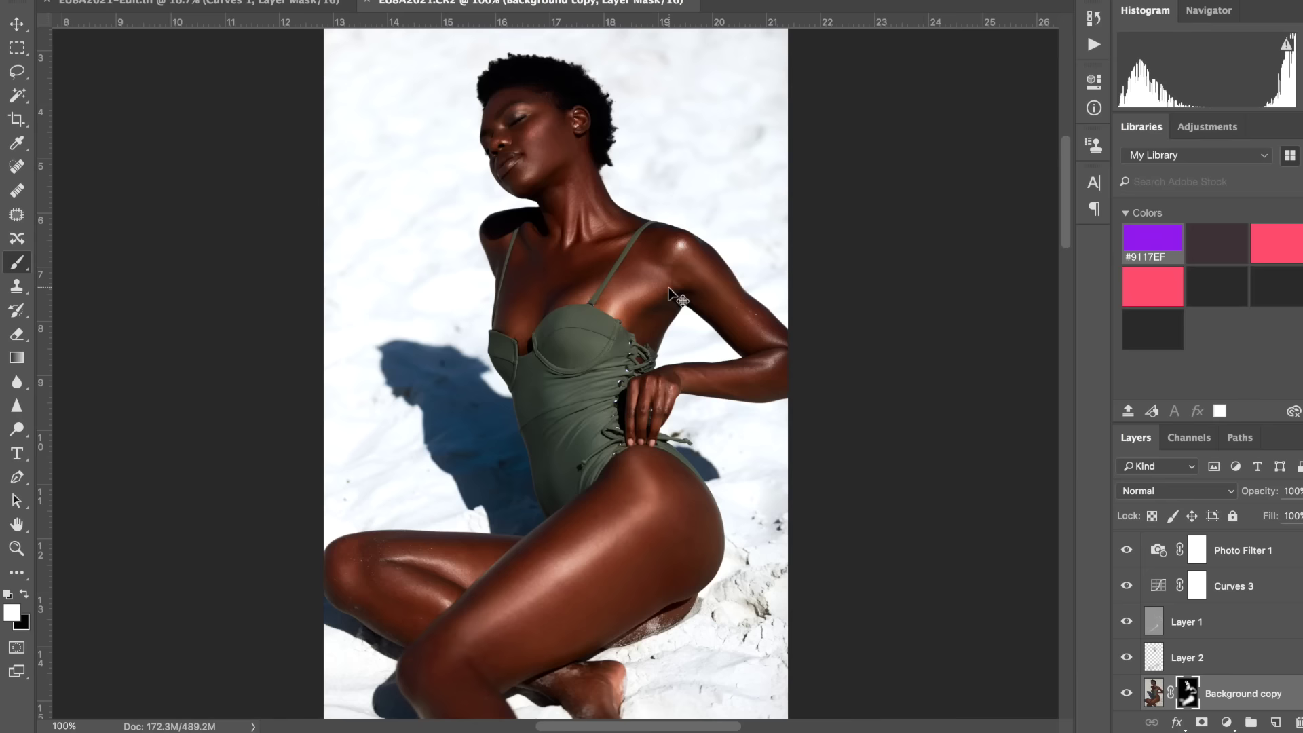
# Compare the skin on the legs and torso with the Background copy noise layer hidden and shown
pyautogui.hotkey('ctrl', '+')
pyautogui.hotkey('ctrl', '+')
pyautogui.hotkey('ctrl', '+')
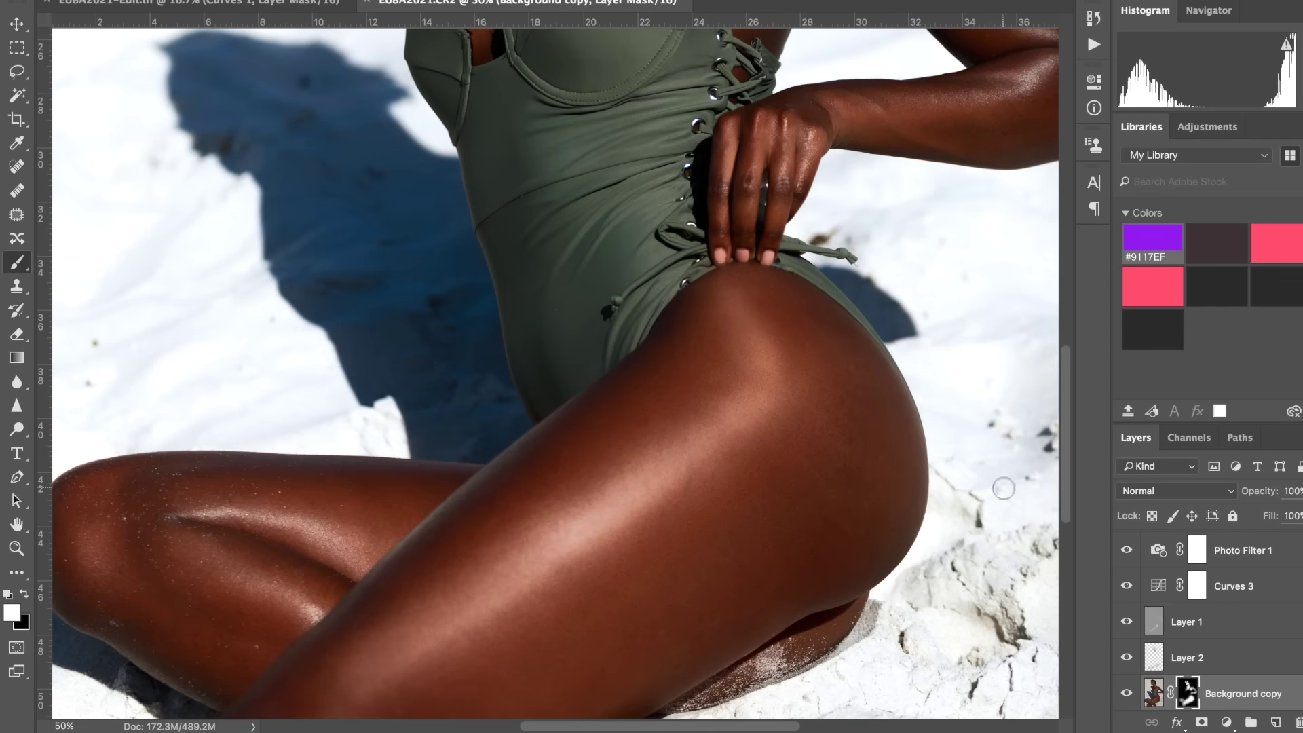
pyautogui.click(1127, 693)
pyautogui.click(1127, 693)
pyautogui.scroll(-5, 857, 426)
pyautogui.scroll(4, 857, 426)
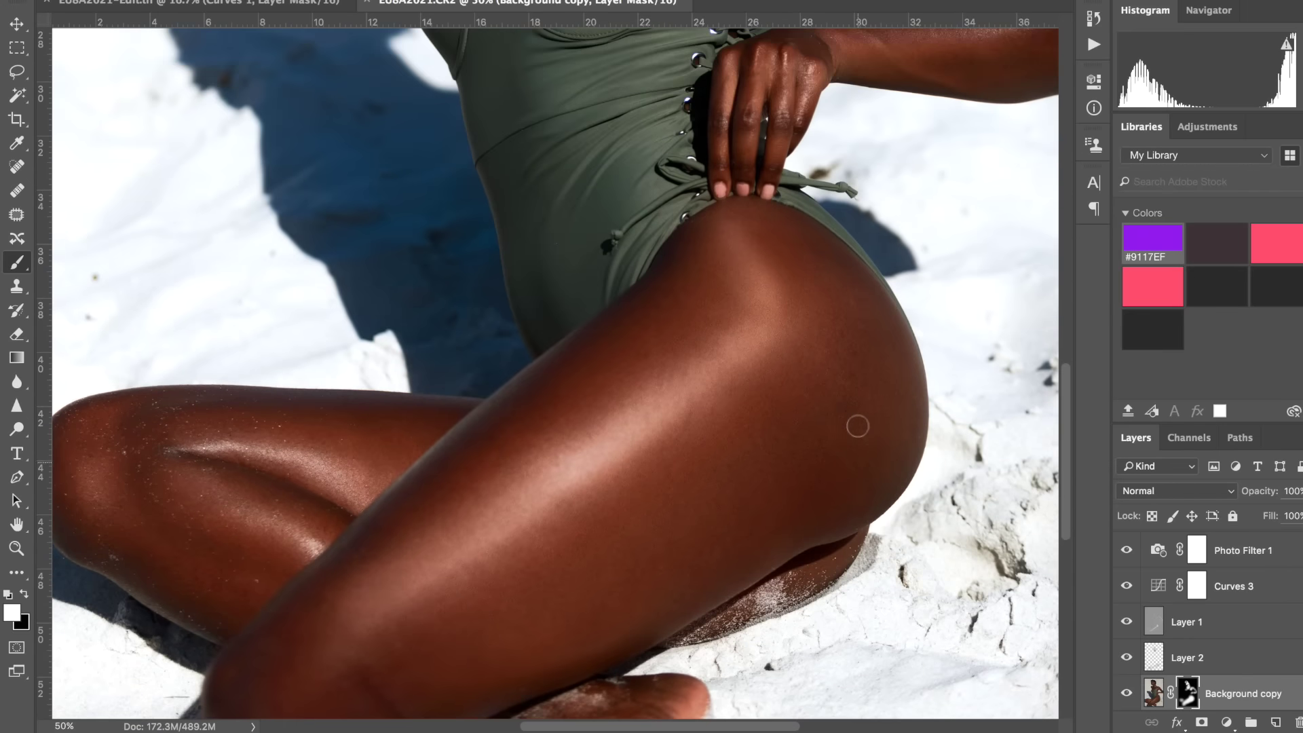
pyautogui.scroll(6, 856, 426)
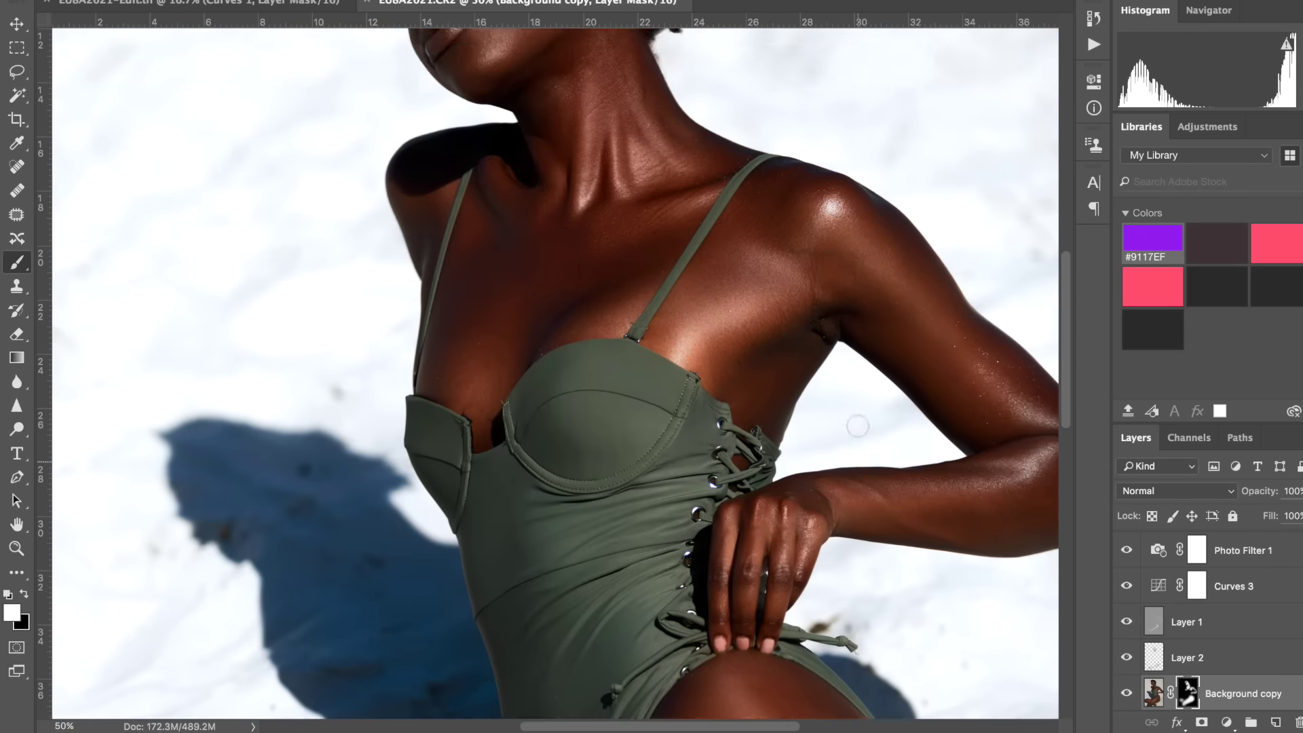
pyautogui.scroll(5, 857, 426)
pyautogui.press('super+0')
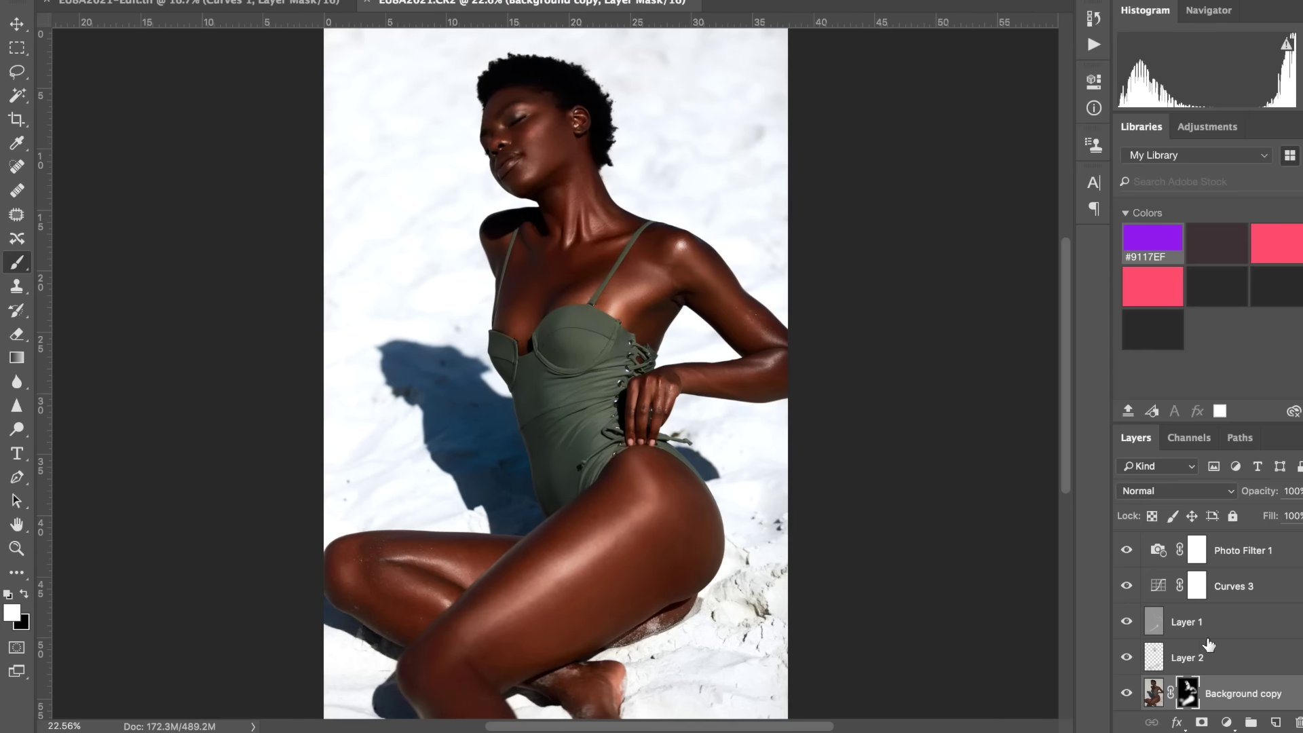
# Group every layer above the Background, from the Background copy up to Curves 2
pyautogui.scroll(3, 1240, 559)
pyautogui.keyDown('shift'); pyautogui.click(1240, 559); pyautogui.keyUp('shift')
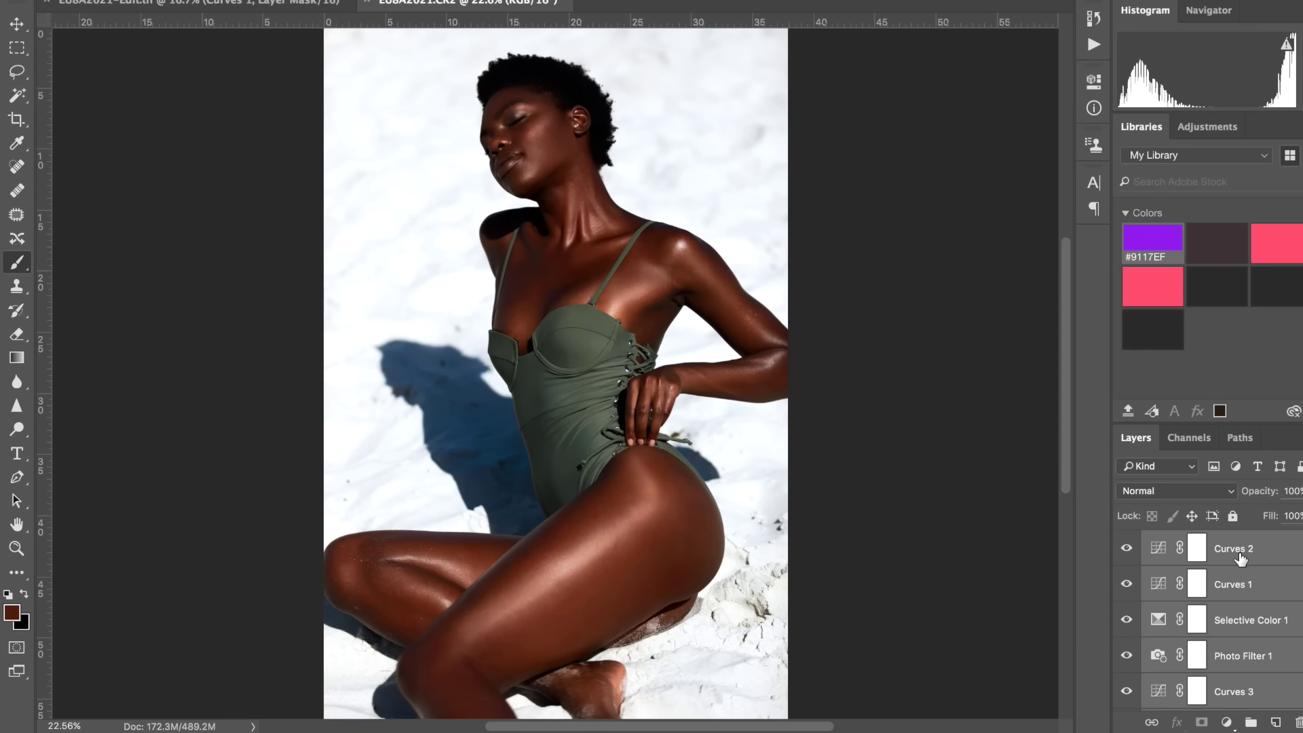
pyautogui.press('super+g')
# Compare the whole portrait before and after retouching by hiding and showing Group 1 several times
pyautogui.click(1129, 541)
pyautogui.click(1128, 540)
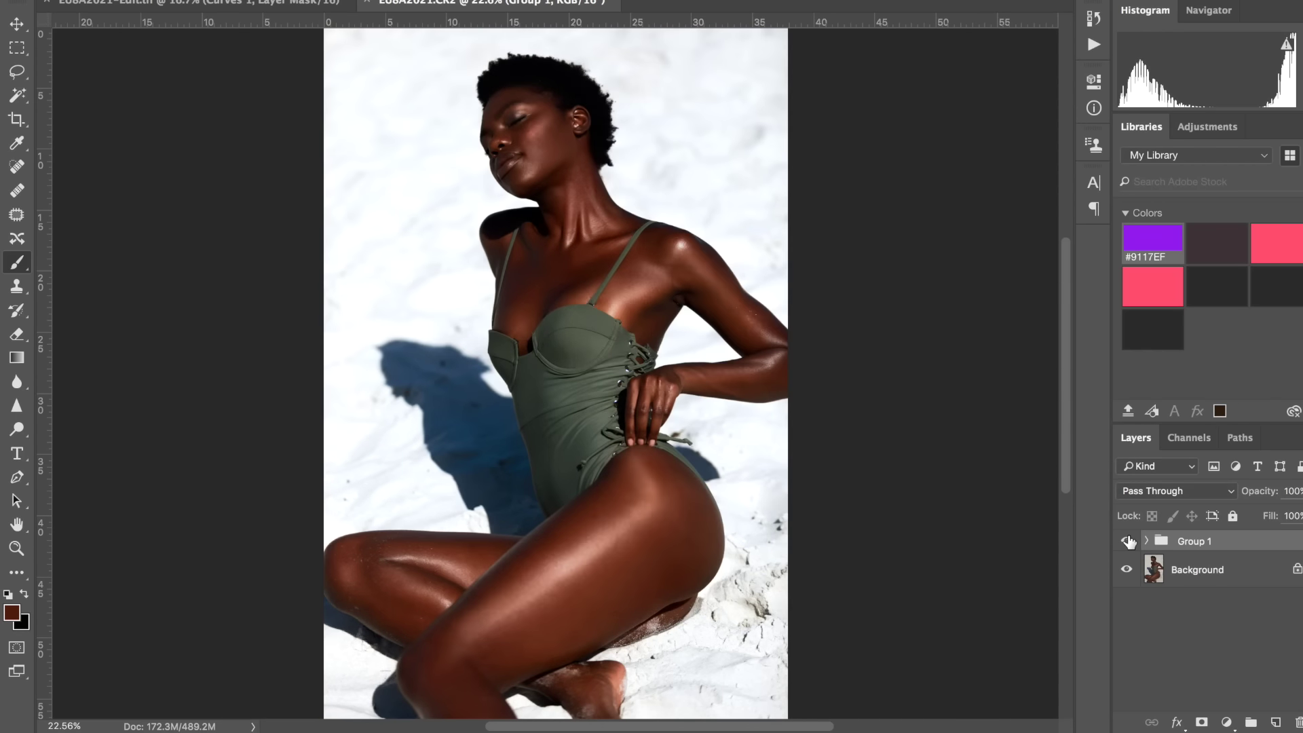
pyautogui.click(1128, 540)
pyautogui.click(1128, 540)
pyautogui.click(1128, 541)
pyautogui.click(1128, 541)
pyautogui.click(1128, 541)
pyautogui.click(1128, 541)
# Expand Group 1, lower the opacity of the Soft Light dodge layer, Layer 1, to 80%, and check its effect
pyautogui.click(1146, 541)
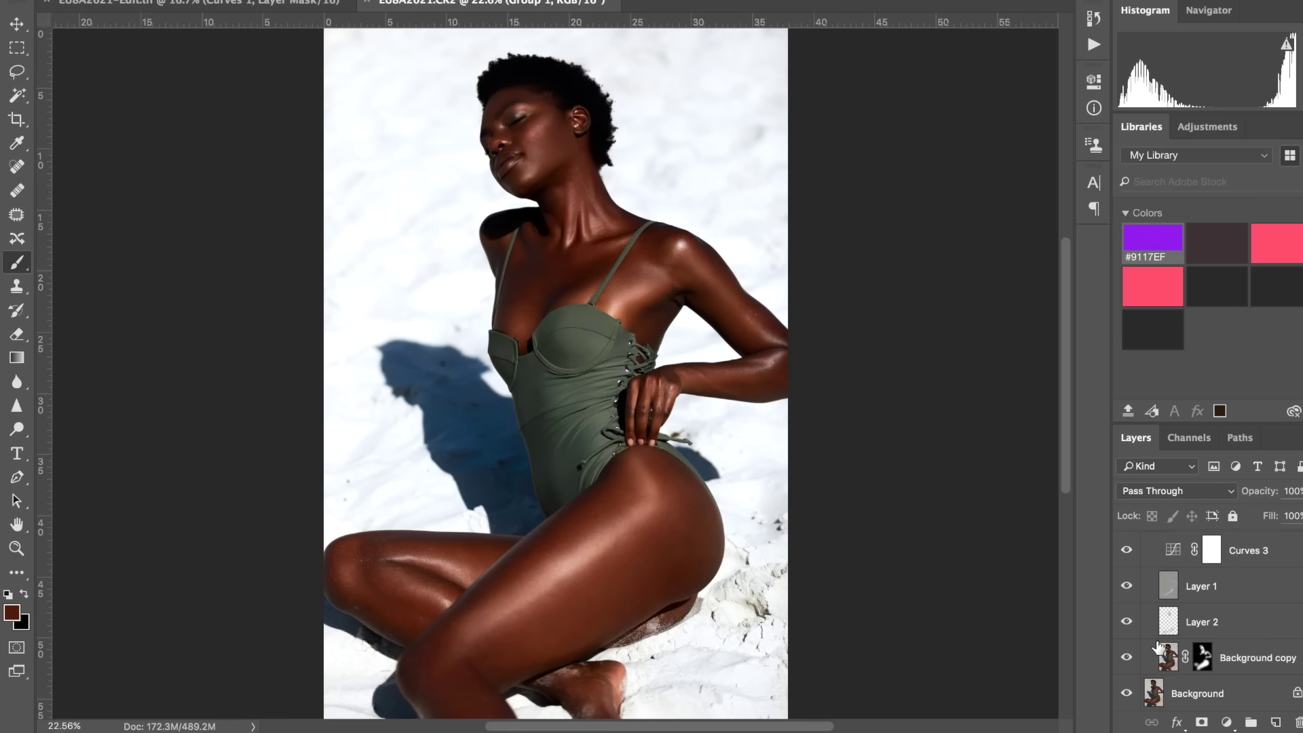
pyautogui.click(1126, 587)
pyautogui.click(1126, 587)
pyautogui.click(1251, 595)
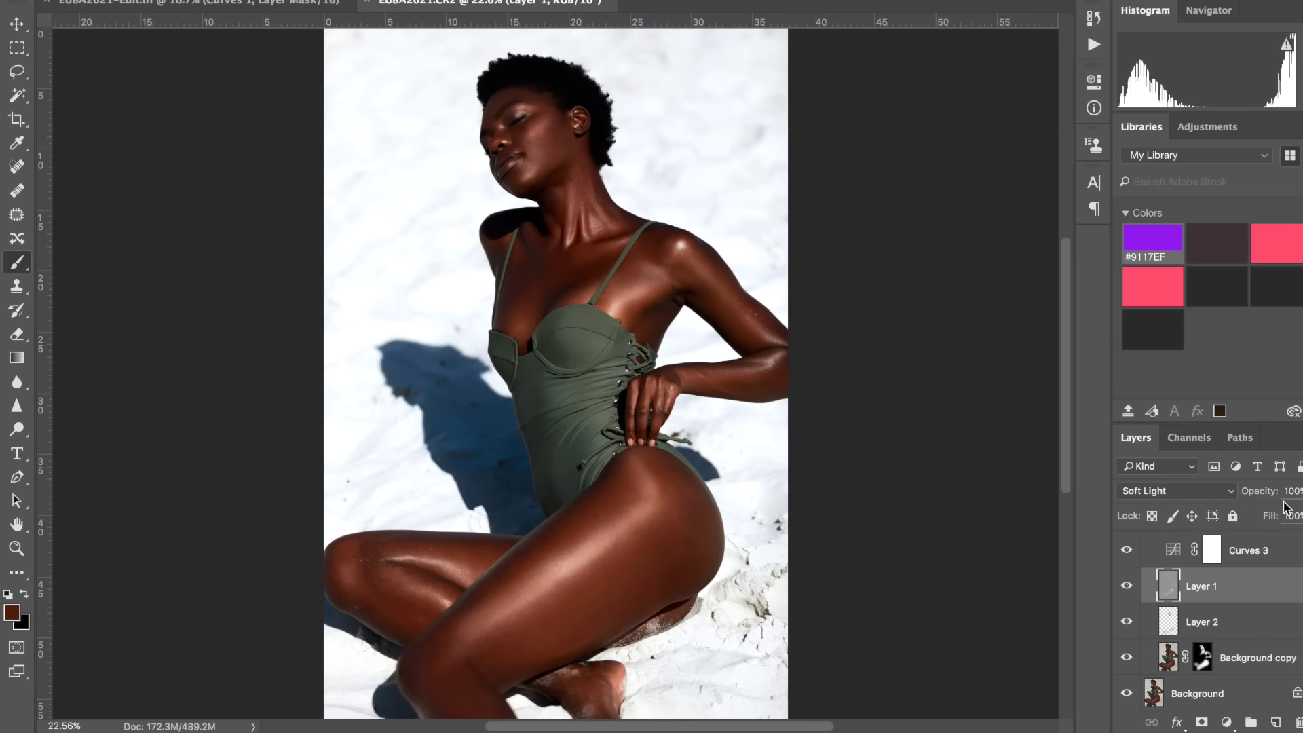
pyautogui.moveTo(1268, 496); pyautogui.dragTo(1265, 496)
pyautogui.click(1125, 587)
pyautogui.click(1124, 587)
# Examine the face and upper body up close with all the Group 1 edits hidden and shown
pyautogui.scroll(5, 1231, 576)
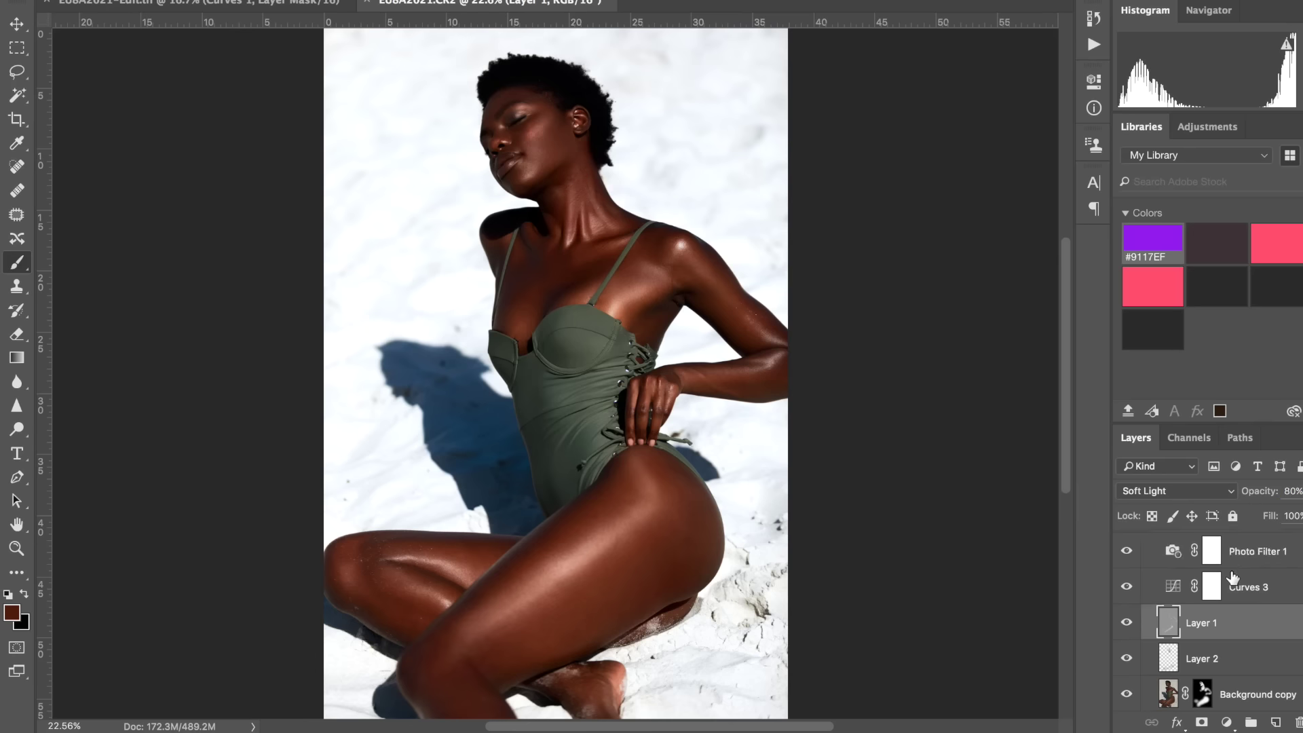
pyautogui.click(1125, 542)
pyautogui.click(1125, 543)
pyautogui.click(1125, 543)
pyautogui.click(1125, 543)
pyautogui.press('super+plus')
pyautogui.press('super+plus')
pyautogui.press('super+plus')
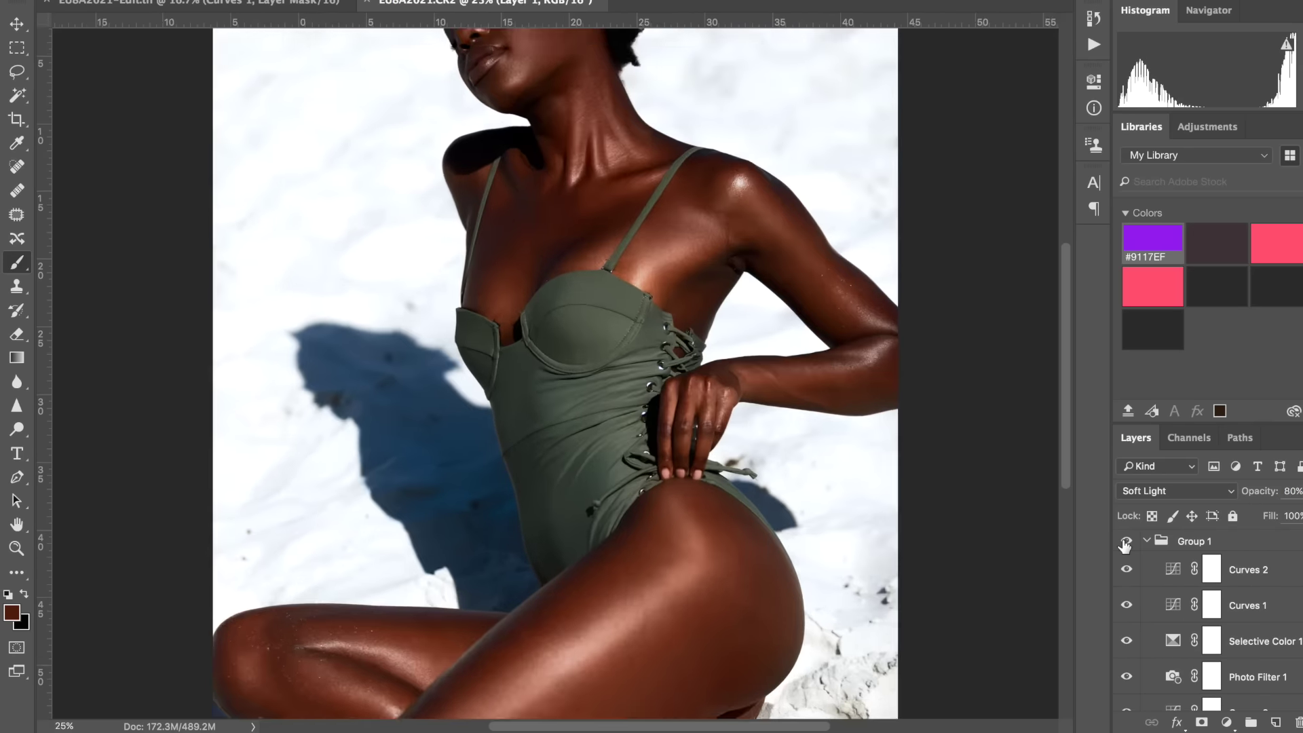
pyautogui.scroll(2, 960, 353)
pyautogui.scroll(5, 958, 348)
pyautogui.click(1126, 542)
pyautogui.click(1126, 542)
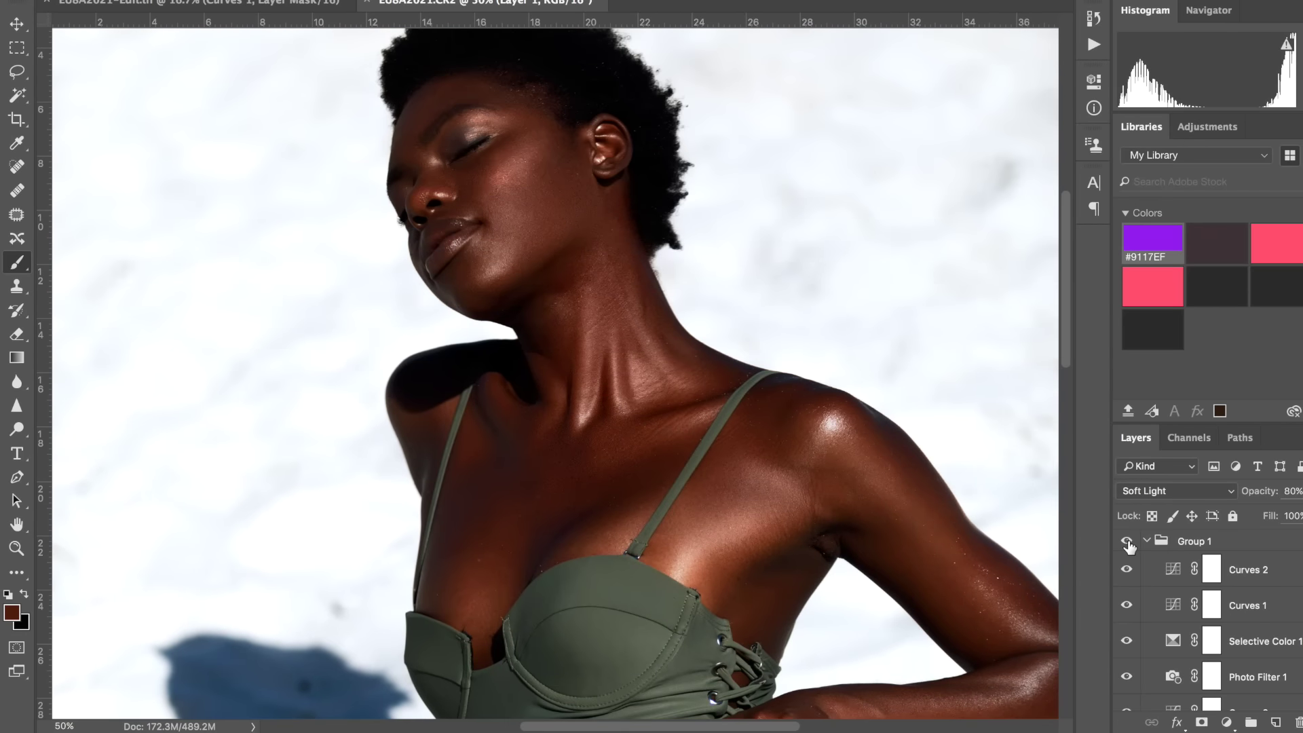
pyautogui.hotkey('ctrl', '0')
# Merge the masked Background copy noise layer into the Background layer
pyautogui.scroll(-5, 1194, 610)
pyautogui.click(1170, 659)
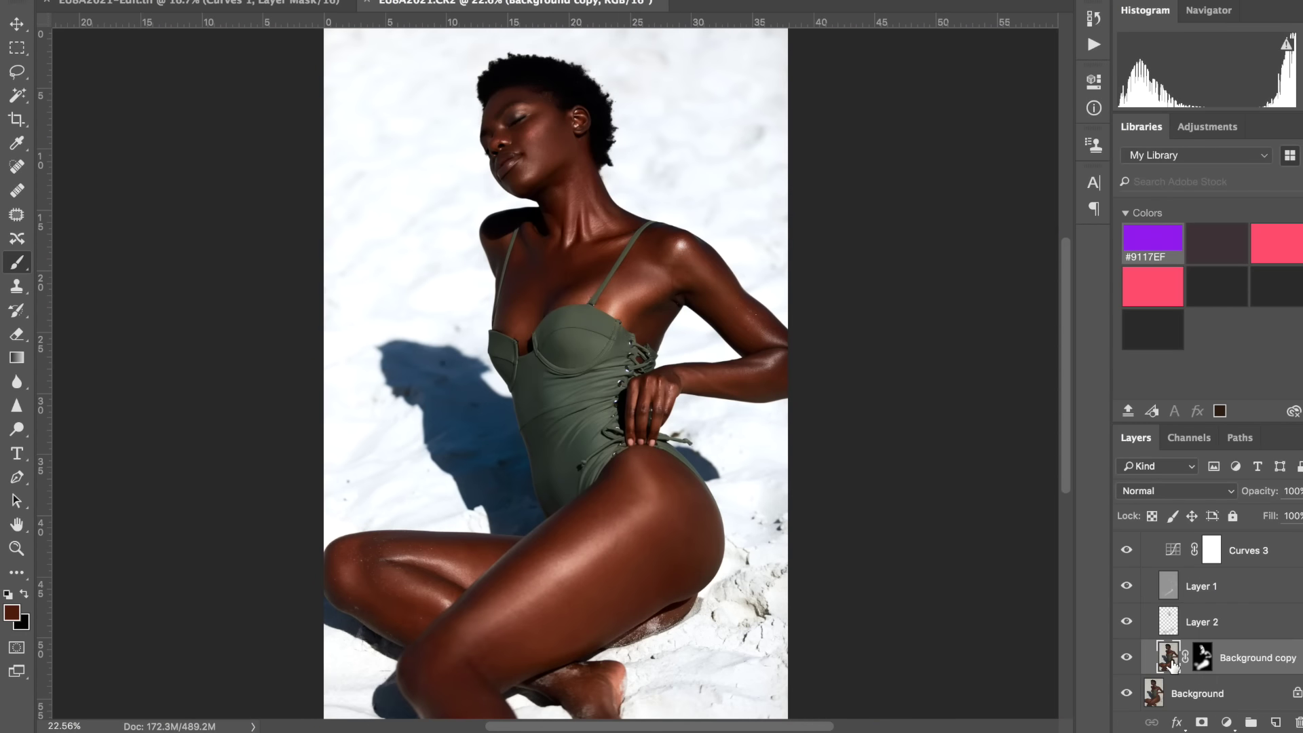
pyautogui.keyDown('shift'); pyautogui.click(1192, 694); pyautogui.keyUp('shift')
pyautogui.press('super+e')
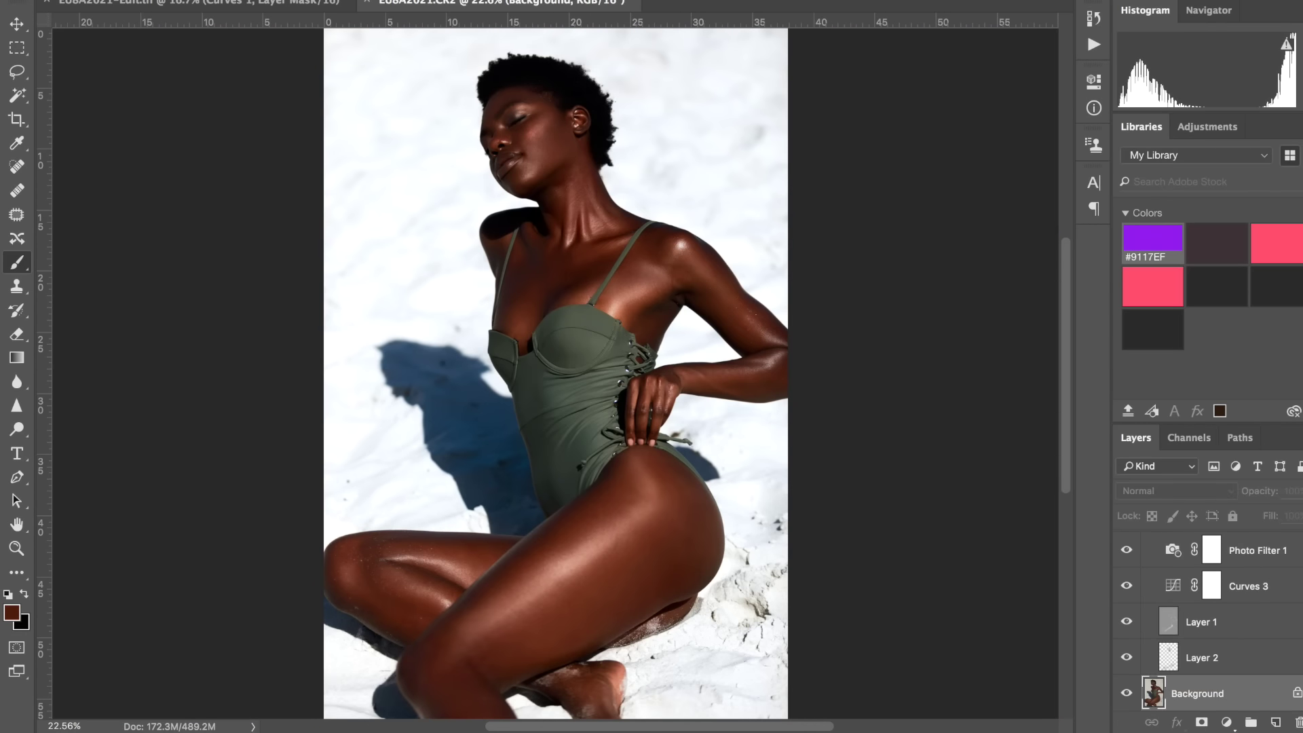
# Apply Smart Sharpen to the Background layer with a slightly reduced amount, 2.7 px radius and Gaussian Blur removal, previewing the face
pyautogui.click(440, 0)
pyautogui.moveTo(584, 174)
pyautogui.moveTo(600, 248)
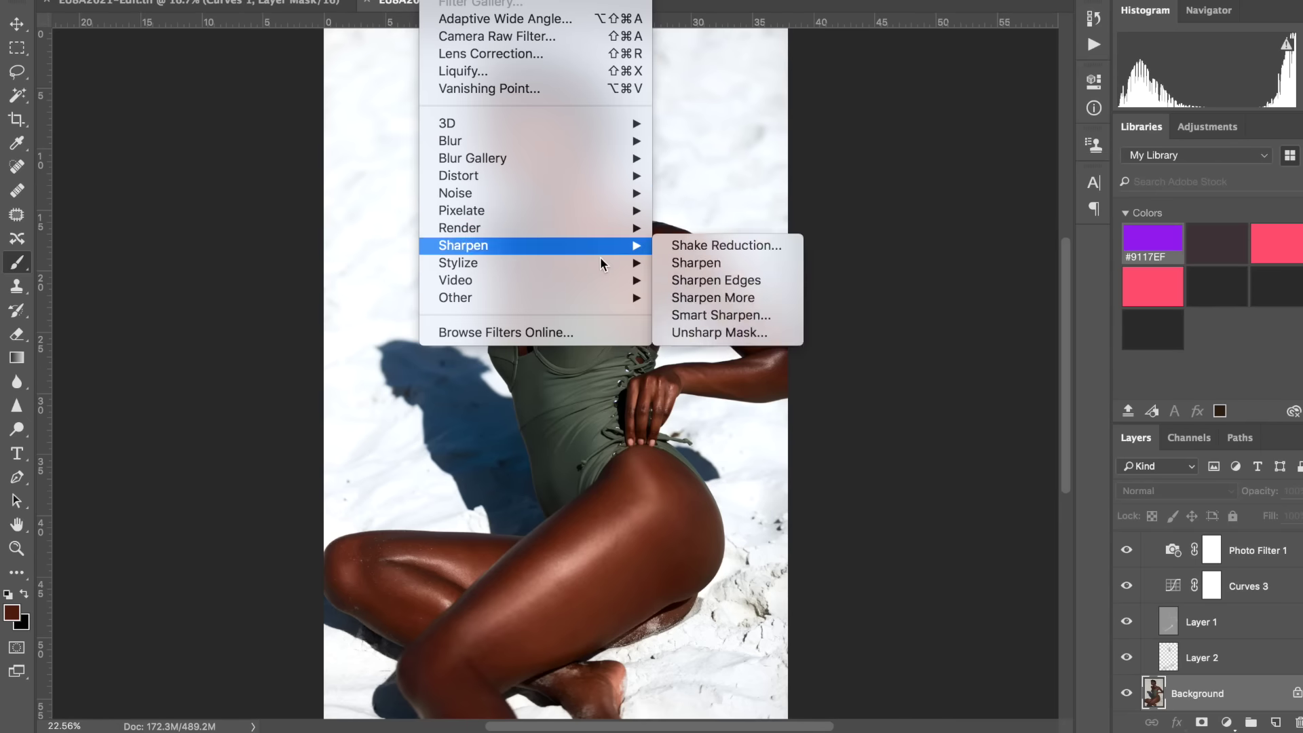
pyautogui.click(726, 316)
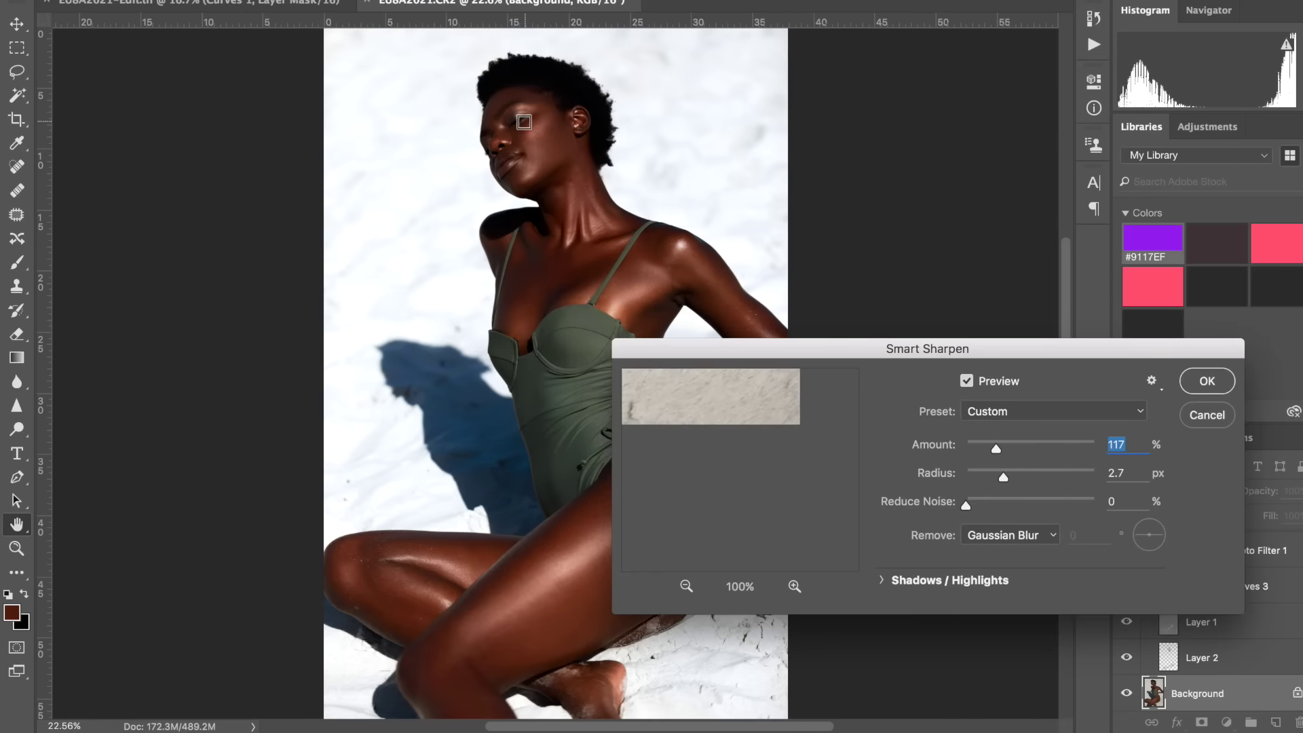
pyautogui.click(599, 147)
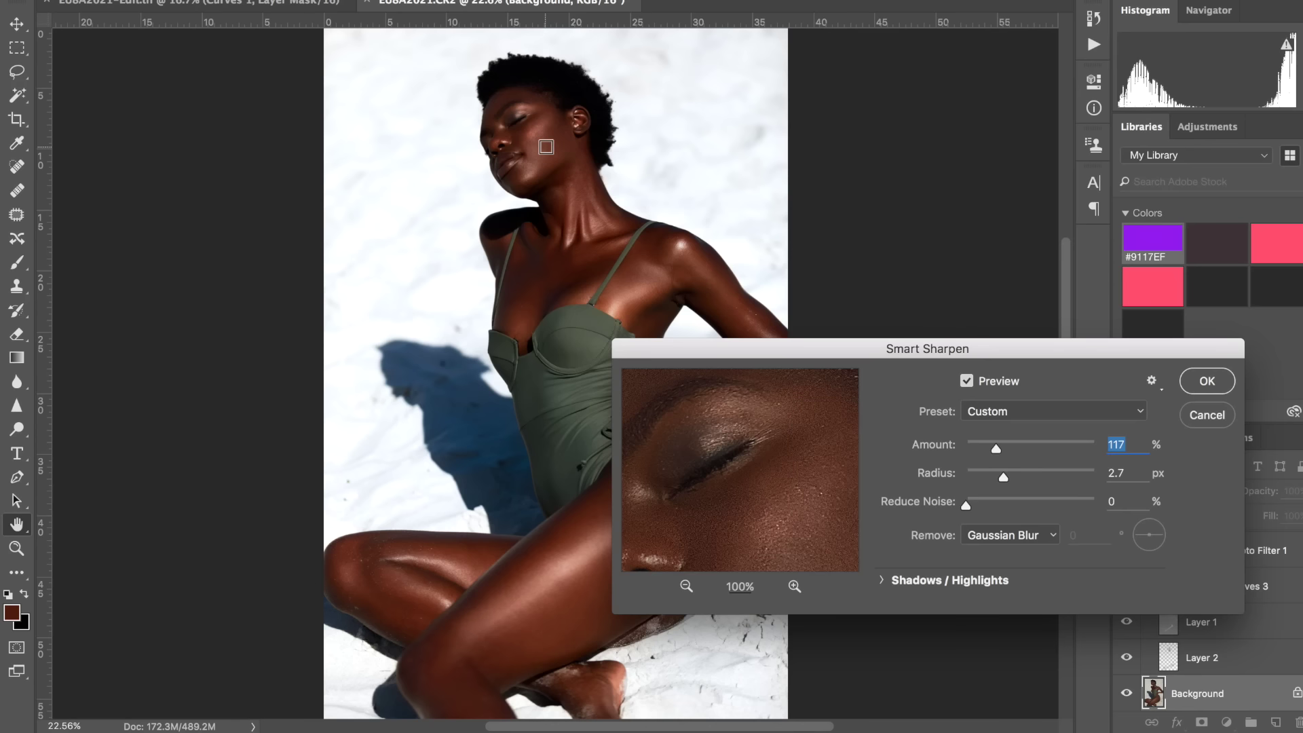
pyautogui.moveTo(729, 500); pyautogui.dragTo(771, 421)
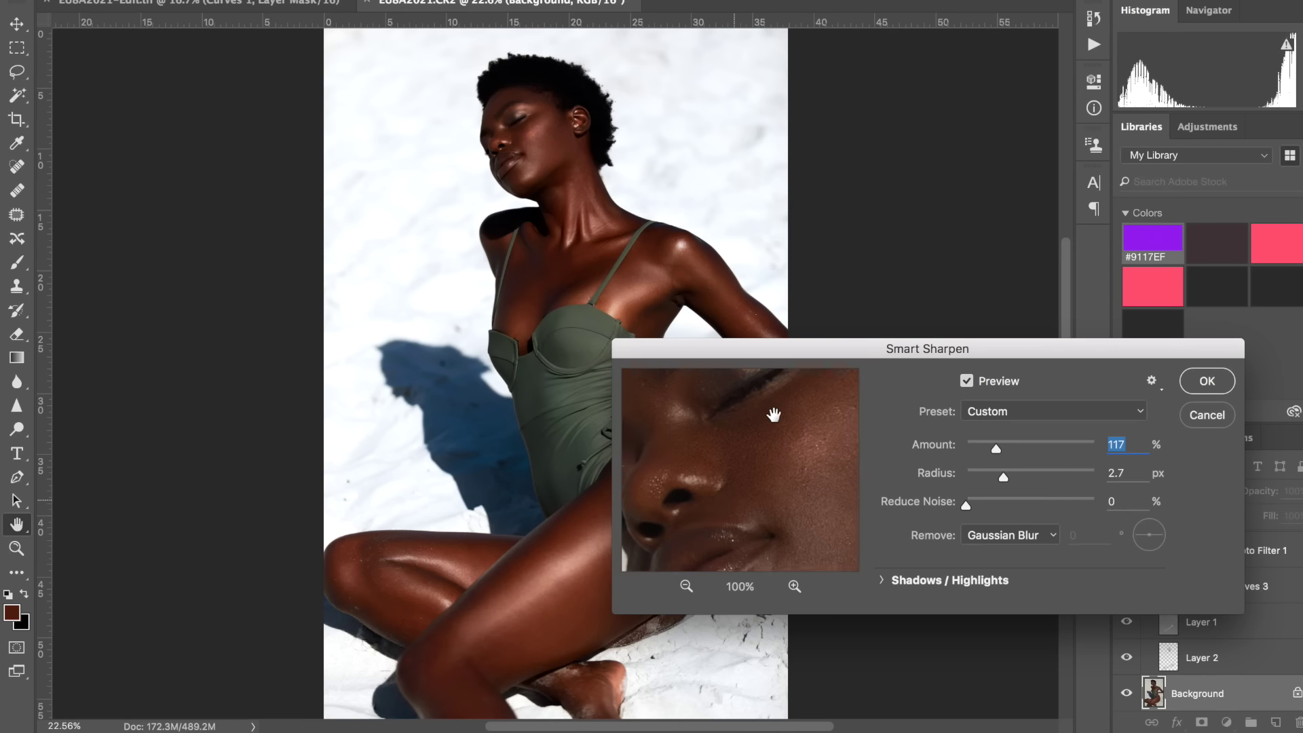
pyautogui.moveTo(791, 483); pyautogui.dragTo(693, 490)
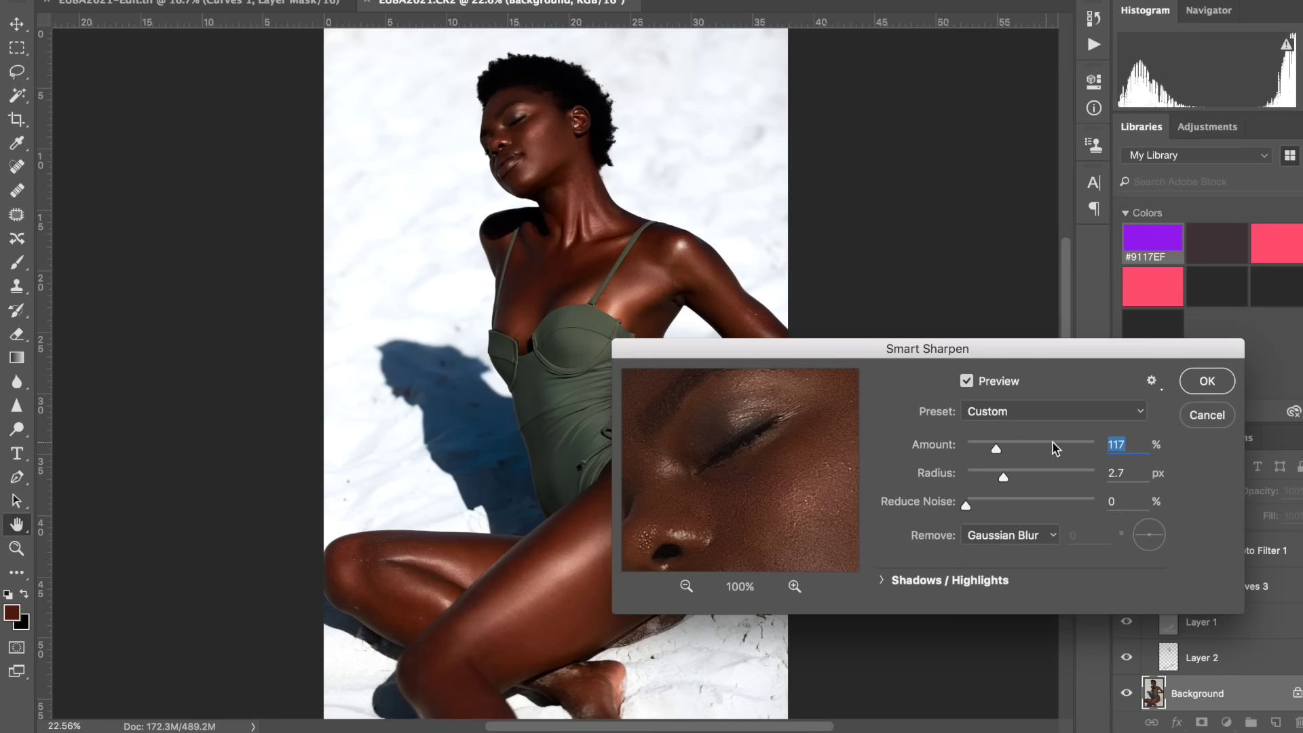
pyautogui.moveTo(993, 448); pyautogui.dragTo(991, 448)
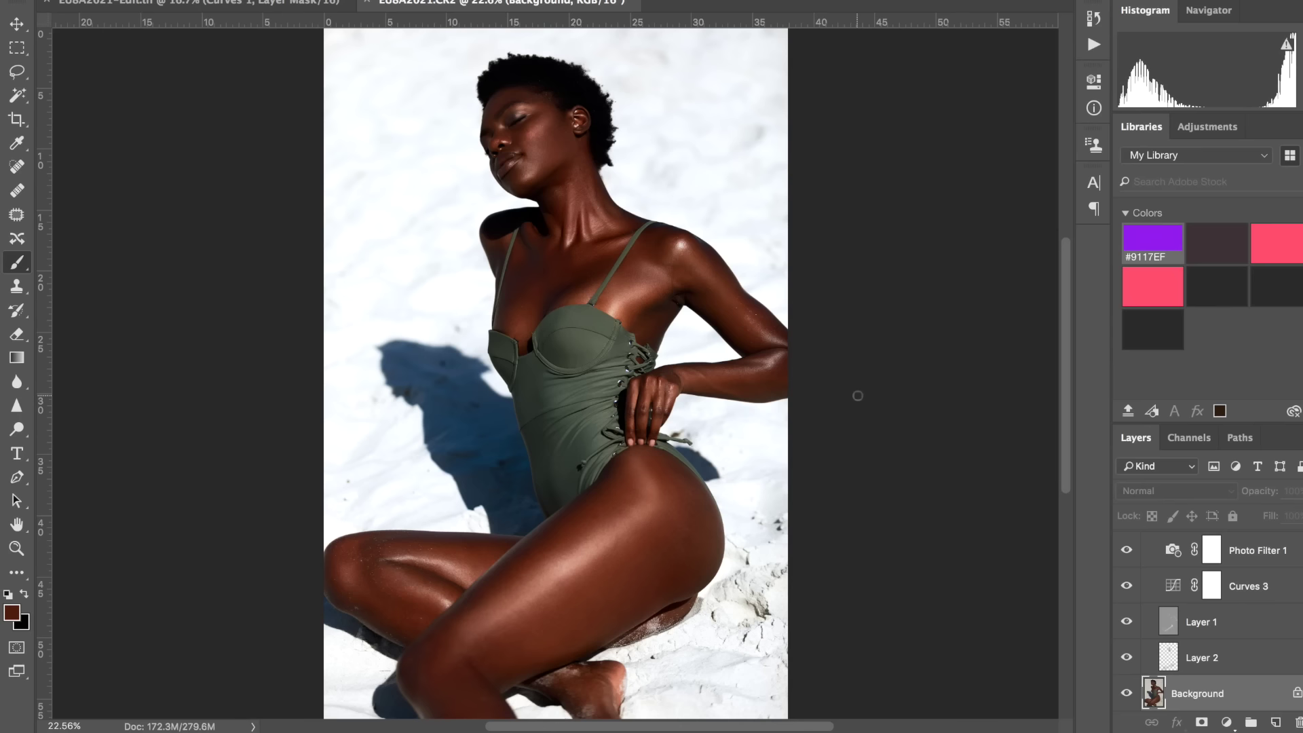
# Compare the sharpened full portrait with the Group 1 adjustments turned off and on
pyautogui.scroll(3, 1192, 568)
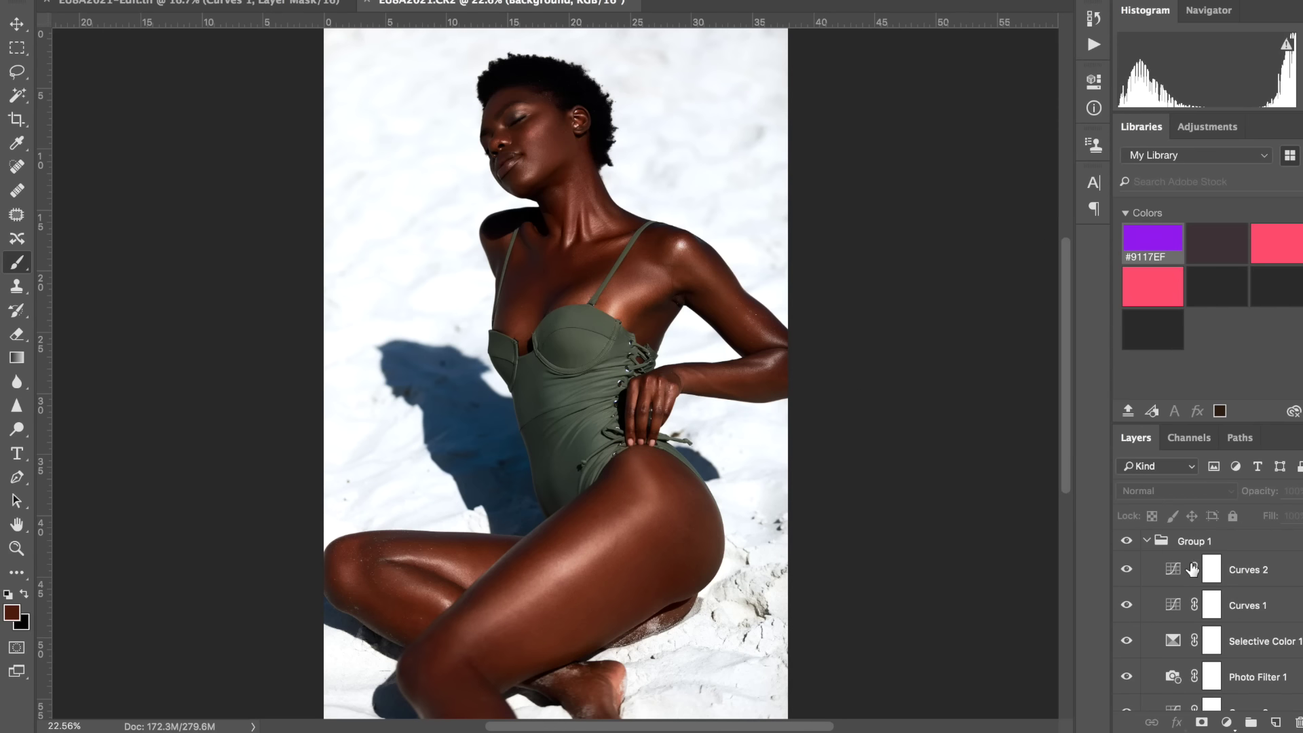
pyautogui.click(1126, 543)
pyautogui.click(1126, 542)
pyautogui.click(1126, 543)
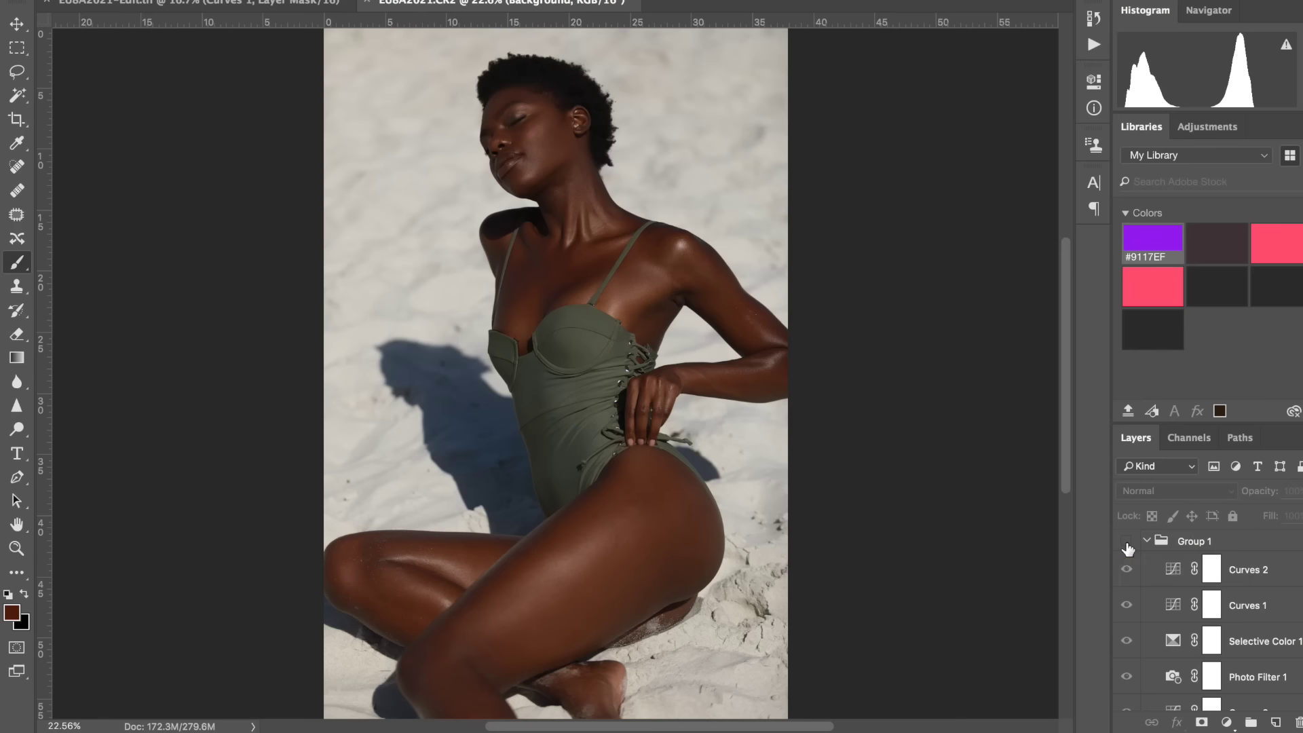
pyautogui.click(1126, 543)
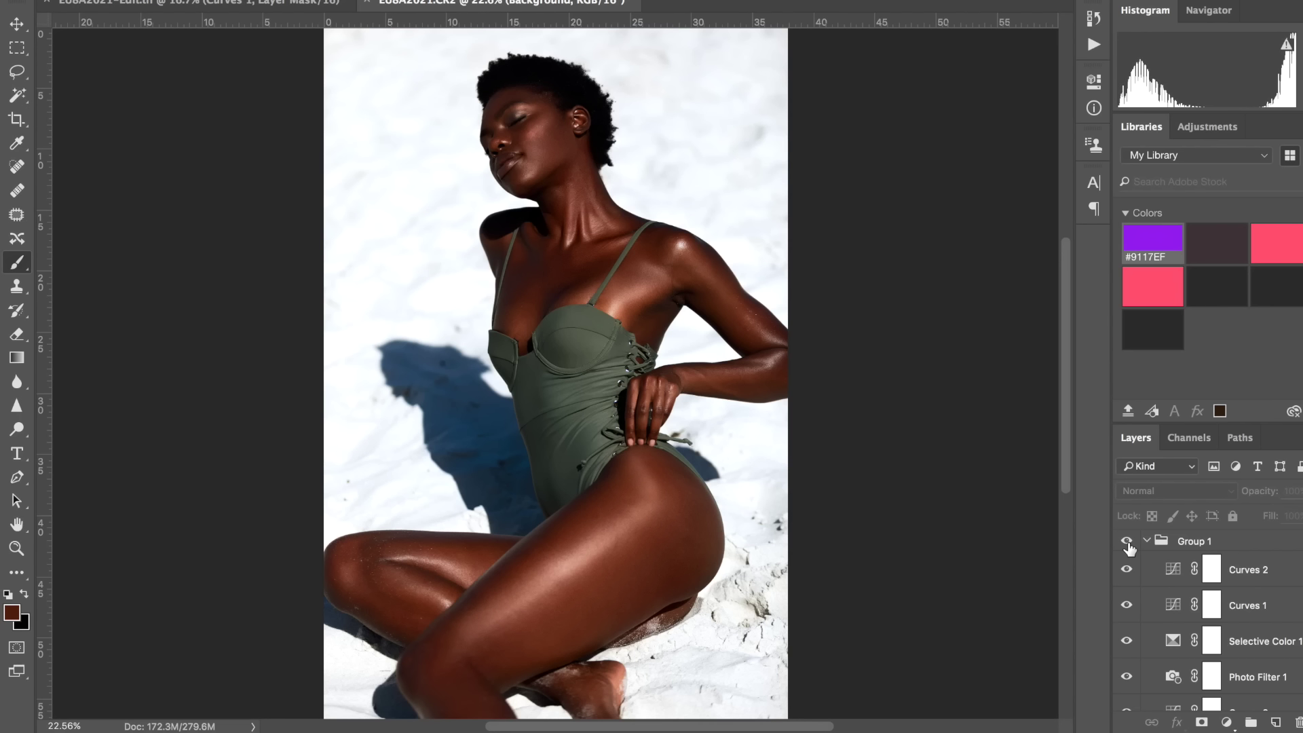